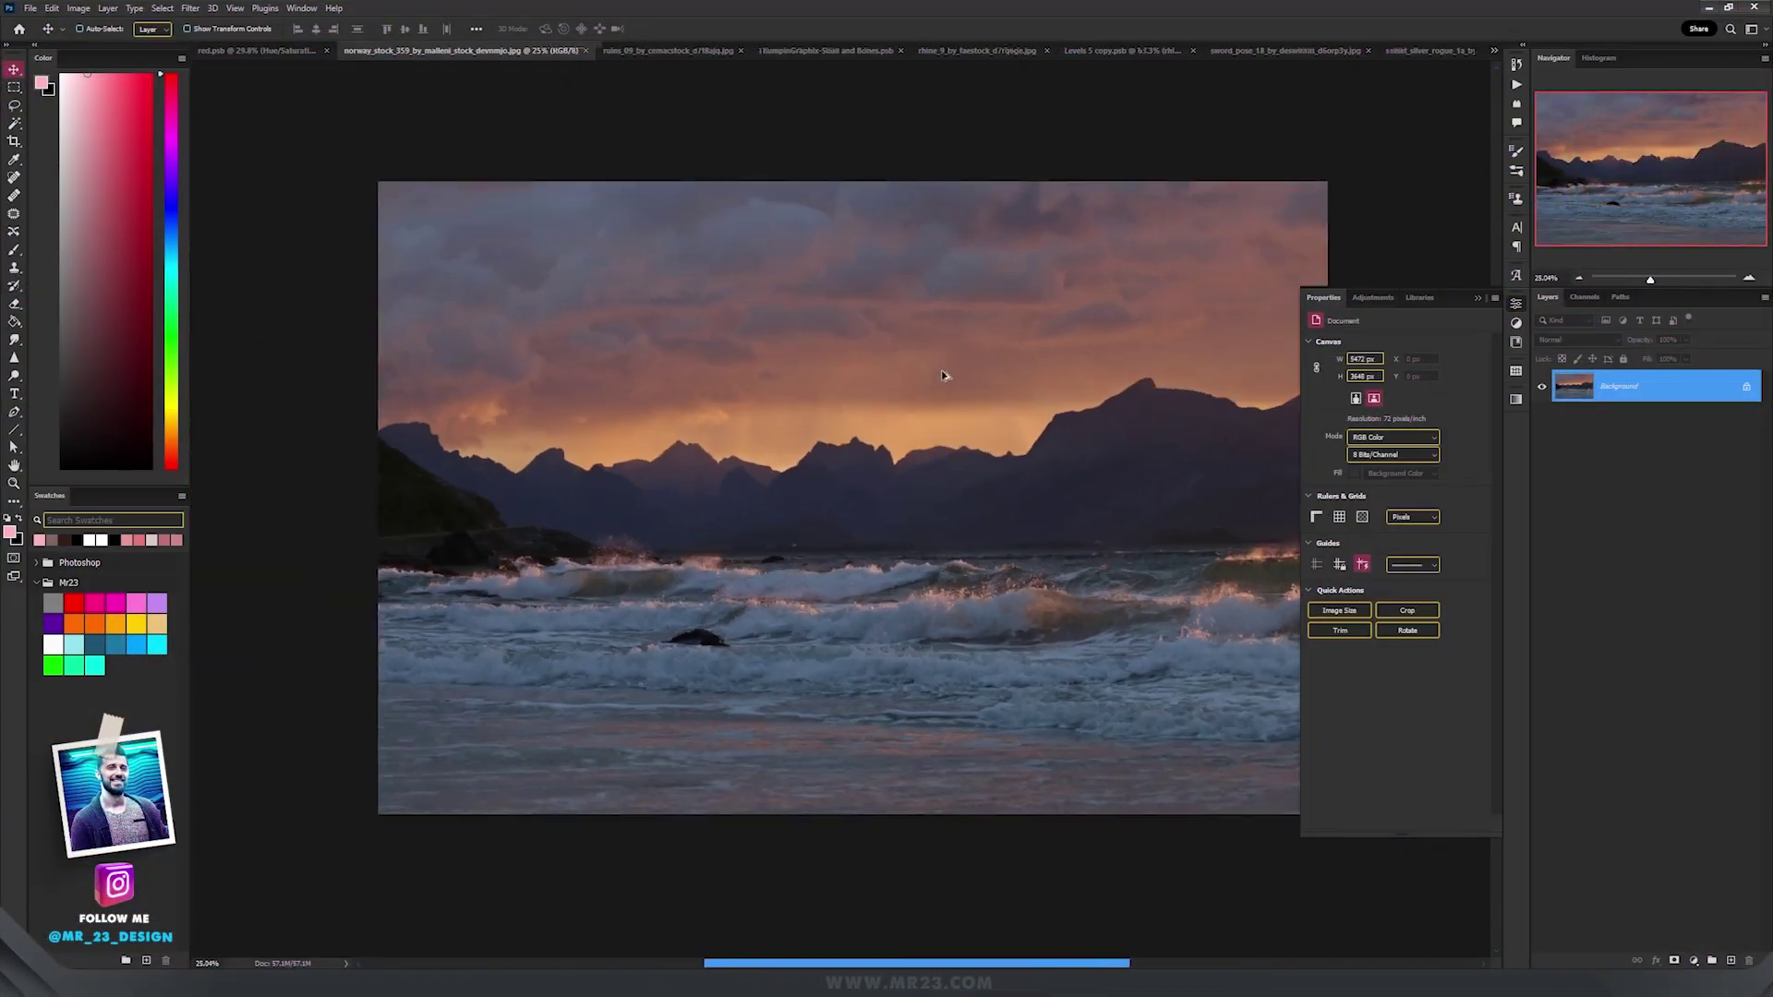
Shift the sunset seascape layer, scale it to about 138% and rotate it -10.87°
{"action": "scroll", "coordinate": [942, 376], "scroll_direction": "up", "scroll_amount": 3}
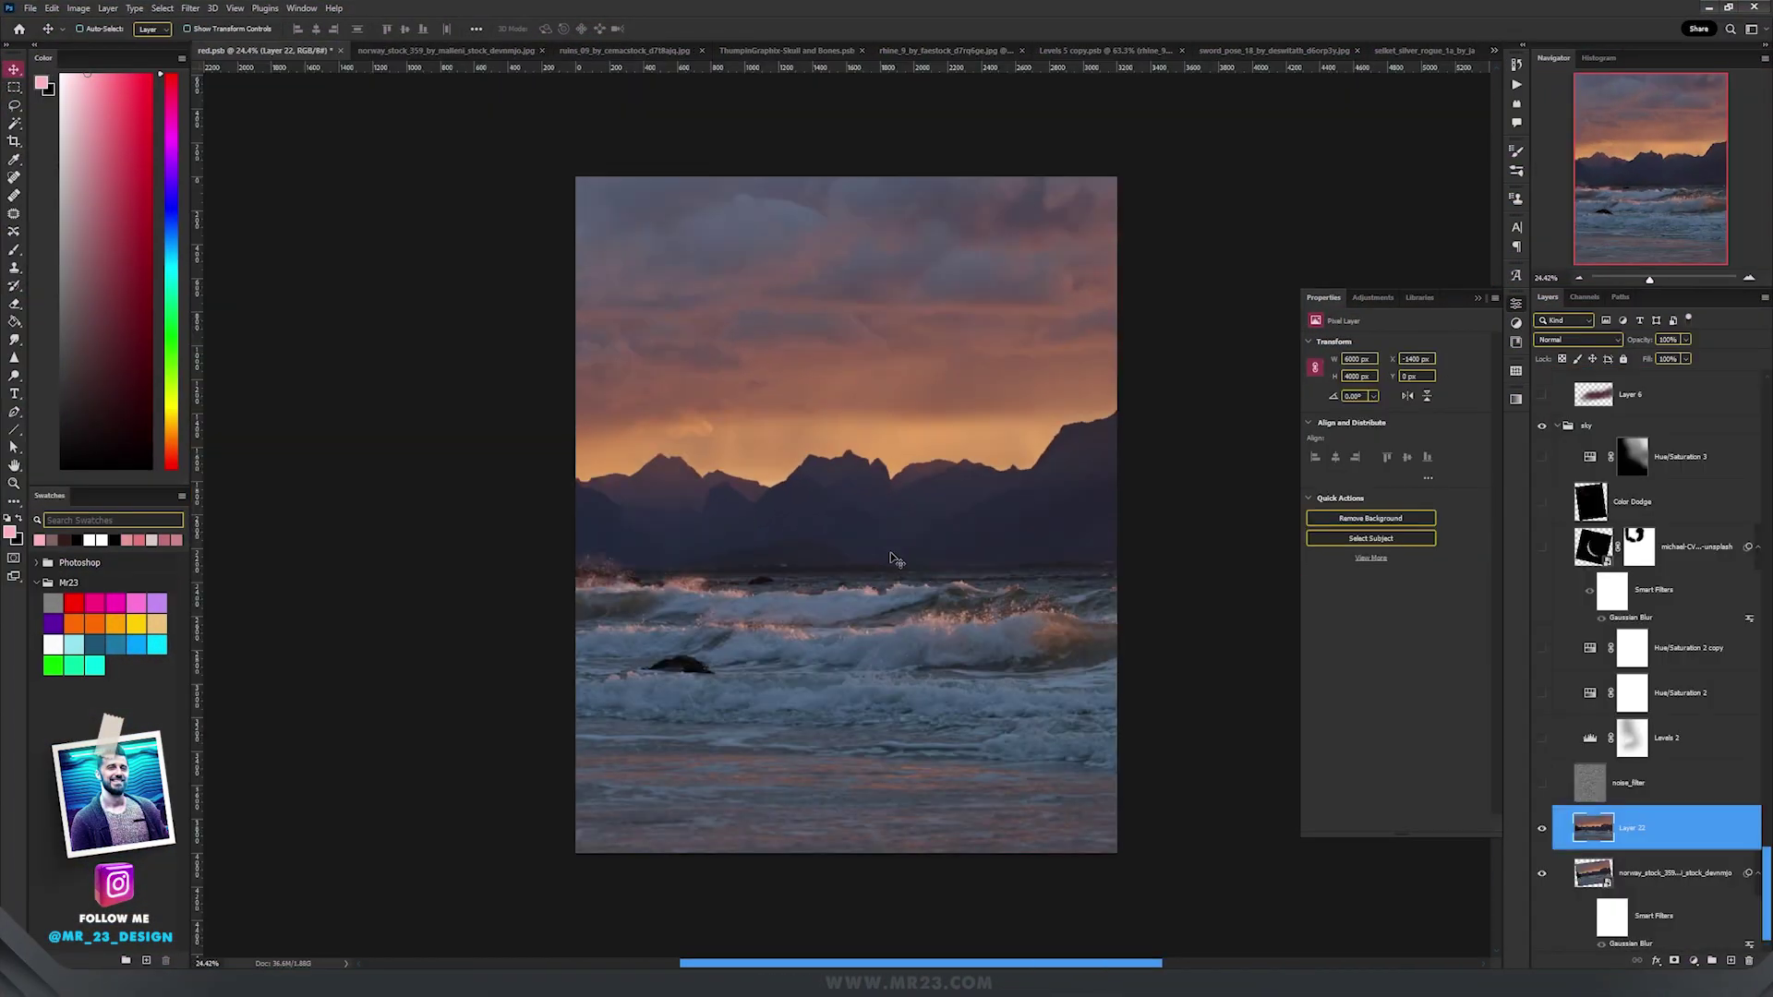
{"action": "left_click_drag", "start_coordinate": [932, 537], "coordinate": [806, 519]}
{"action": "key", "text": "ctrl+t"}
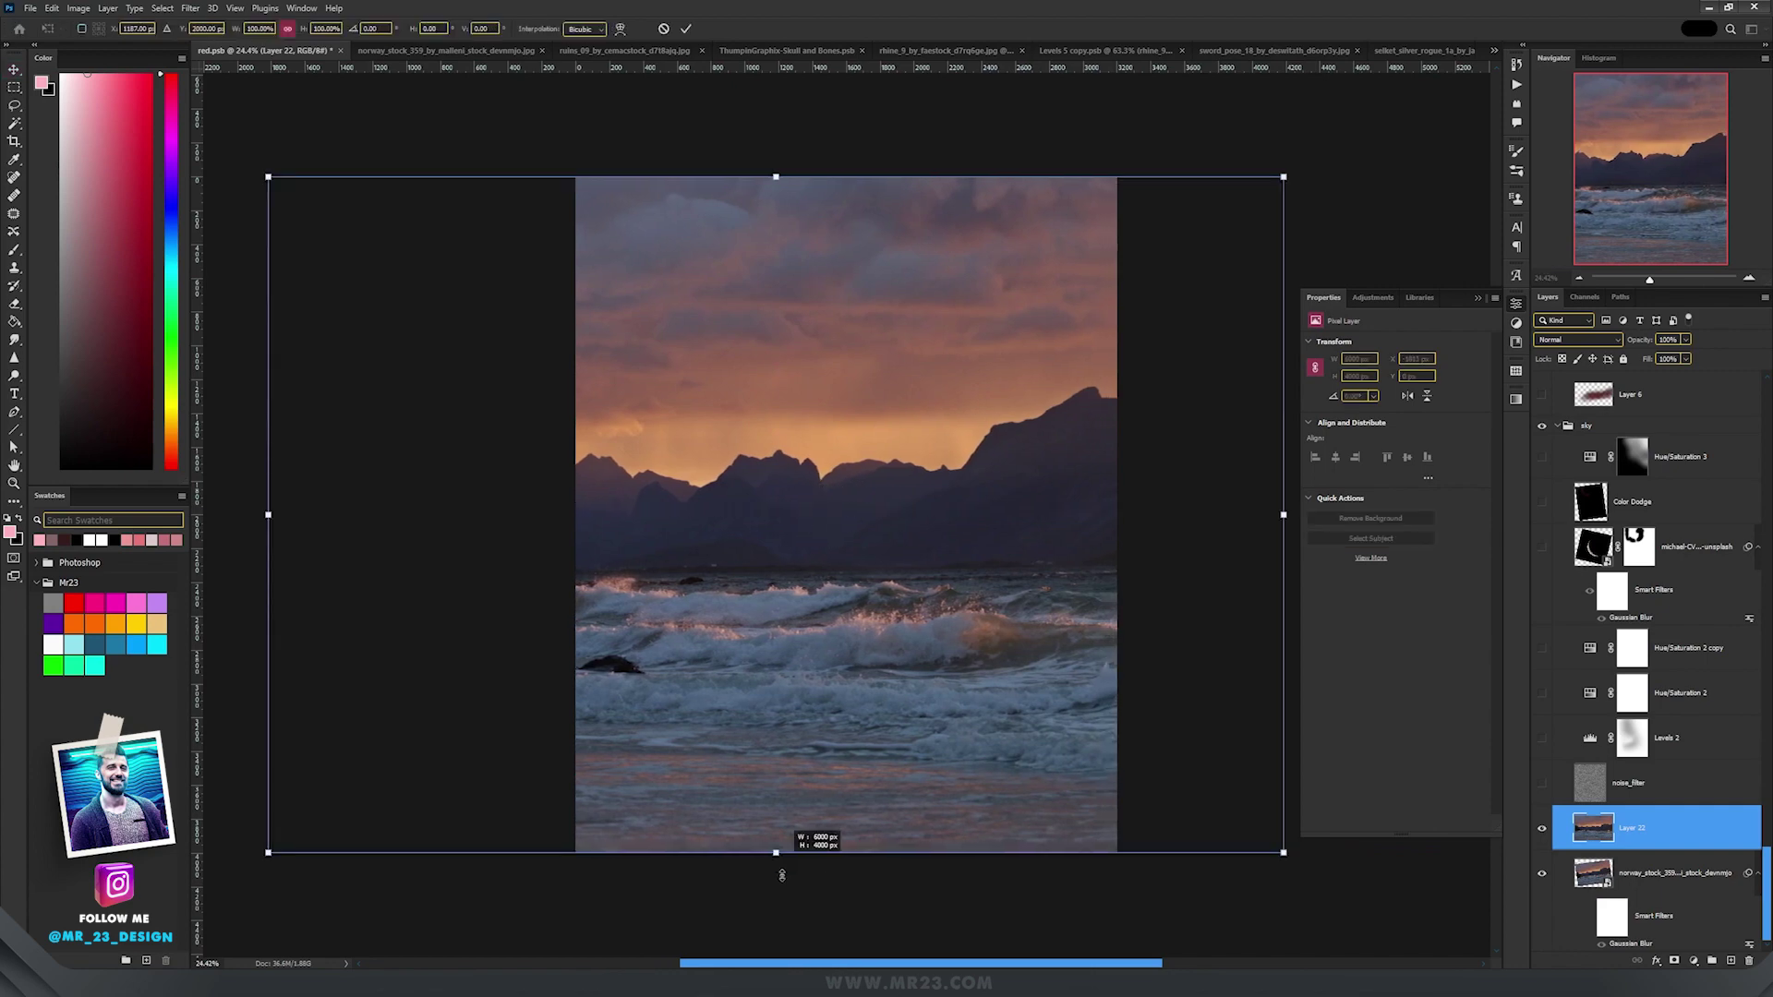
{"action": "left_click_drag", "start_coordinate": [783, 874], "coordinate": [780, 974]}
{"action": "left_click_drag", "start_coordinate": [813, 124], "coordinate": [693, 80]}
{"action": "mouse_move", "coordinate": [724, 252]}
{"action": "left_mouse_down"}
{"action": "mouse_move", "coordinate": [727, 214]}
{"action": "mouse_move", "coordinate": [739, 228]}
{"action": "left_mouse_up"}
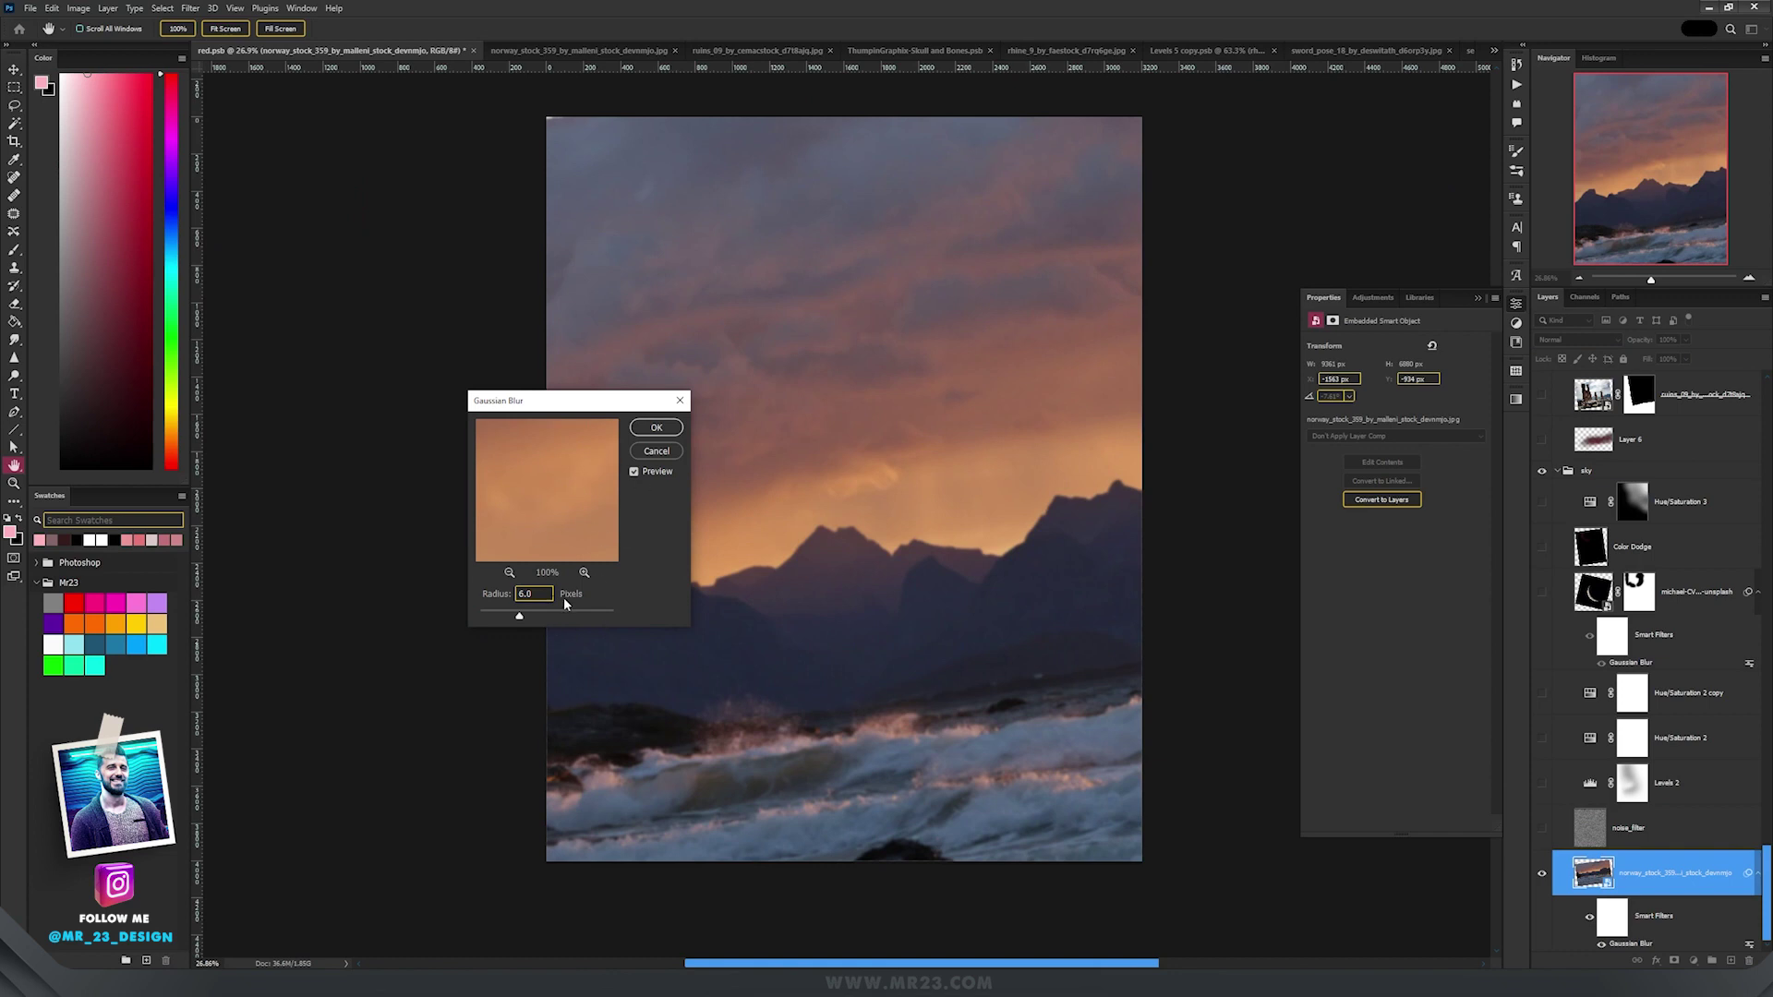
Apply the 6 px Gaussian Blur to the landscape and turn on Levels 2
{"action": "left_click", "coordinate": [653, 430]}
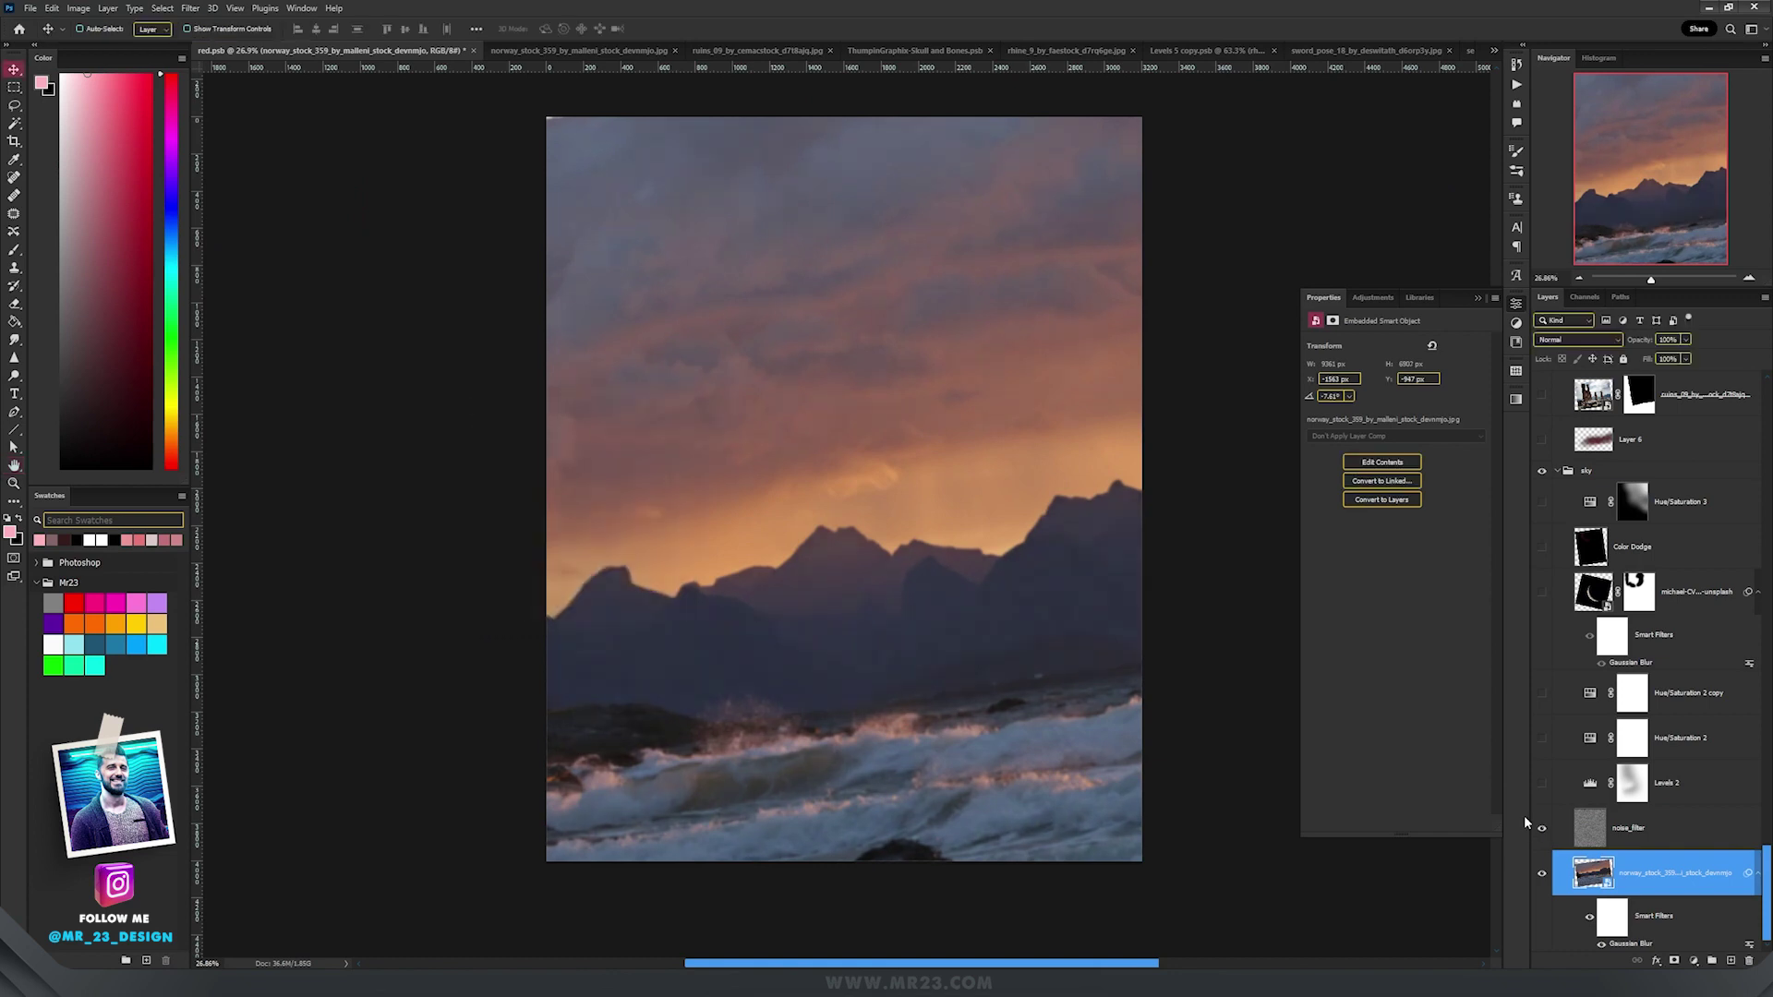
{"action": "left_click", "coordinate": [1690, 836]}
{"action": "scroll", "coordinate": [767, 518], "scroll_direction": "up", "scroll_amount": 2}
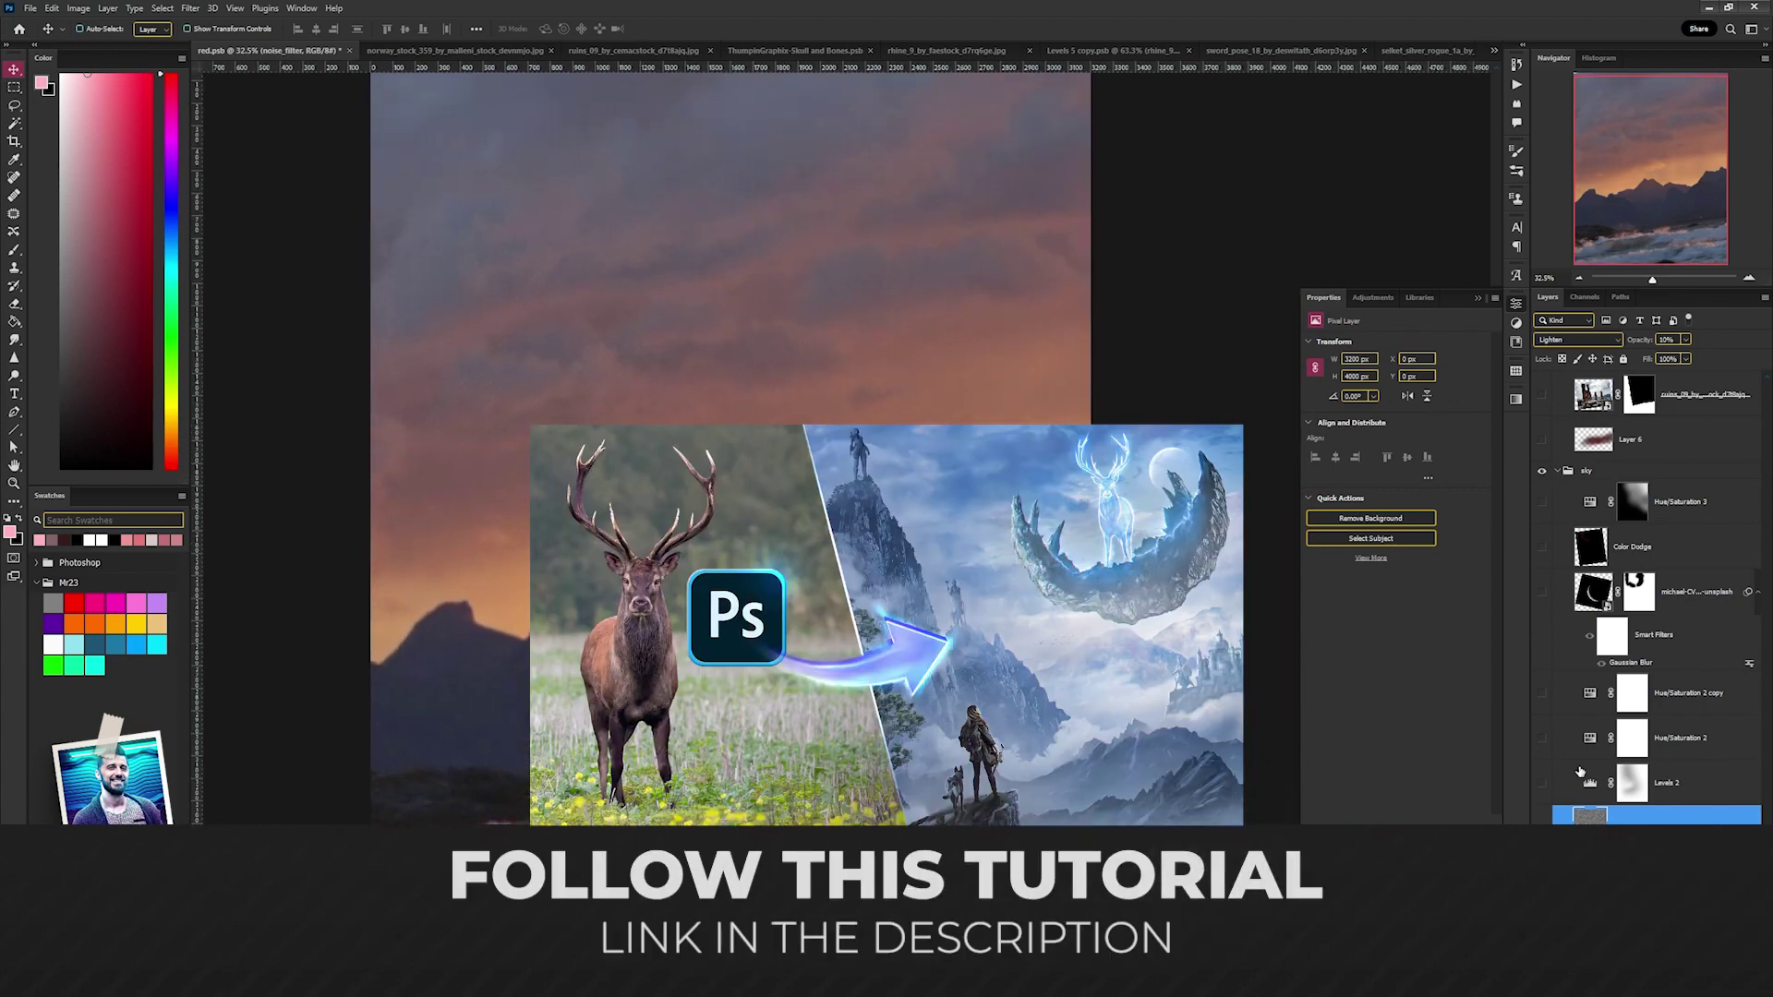
{"action": "left_click", "coordinate": [1542, 783]}
{"action": "left_click", "coordinate": [1590, 784]}
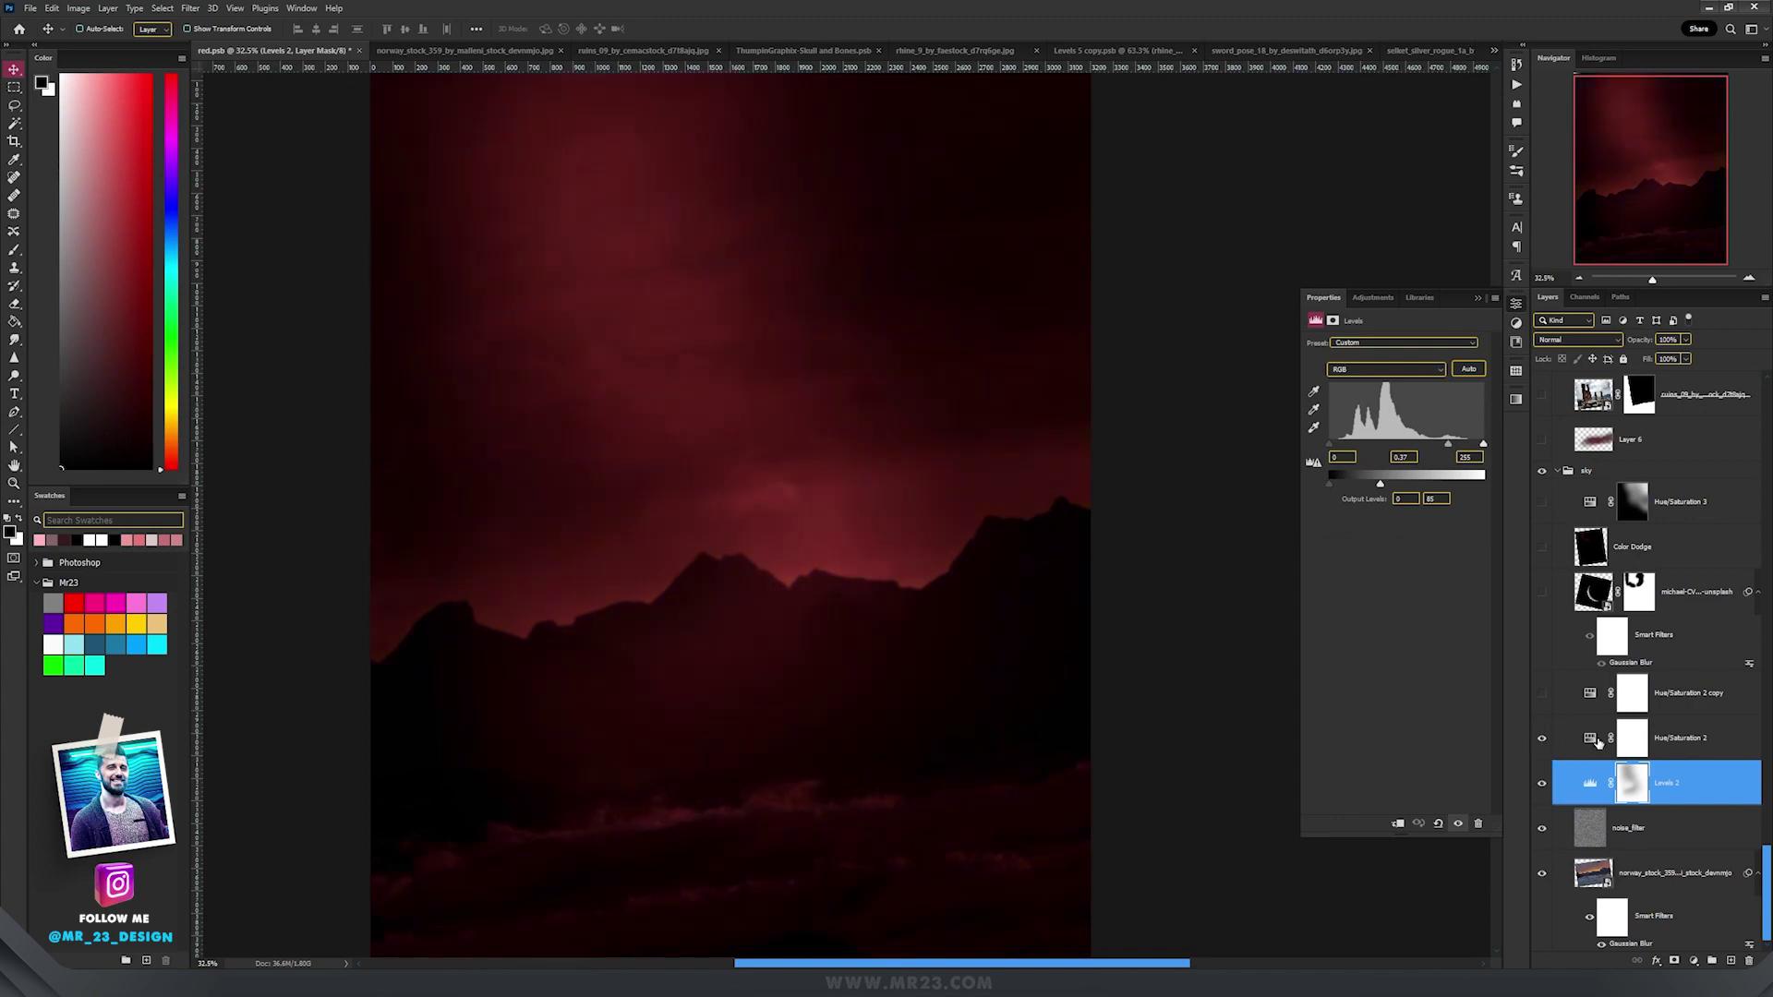
Turn on Hue/Saturation 2 and its copy, keeping Color blending
{"action": "left_click", "coordinate": [1591, 740]}
{"action": "left_click", "coordinate": [1577, 340]}
{"action": "left_click", "coordinate": [1577, 345]}
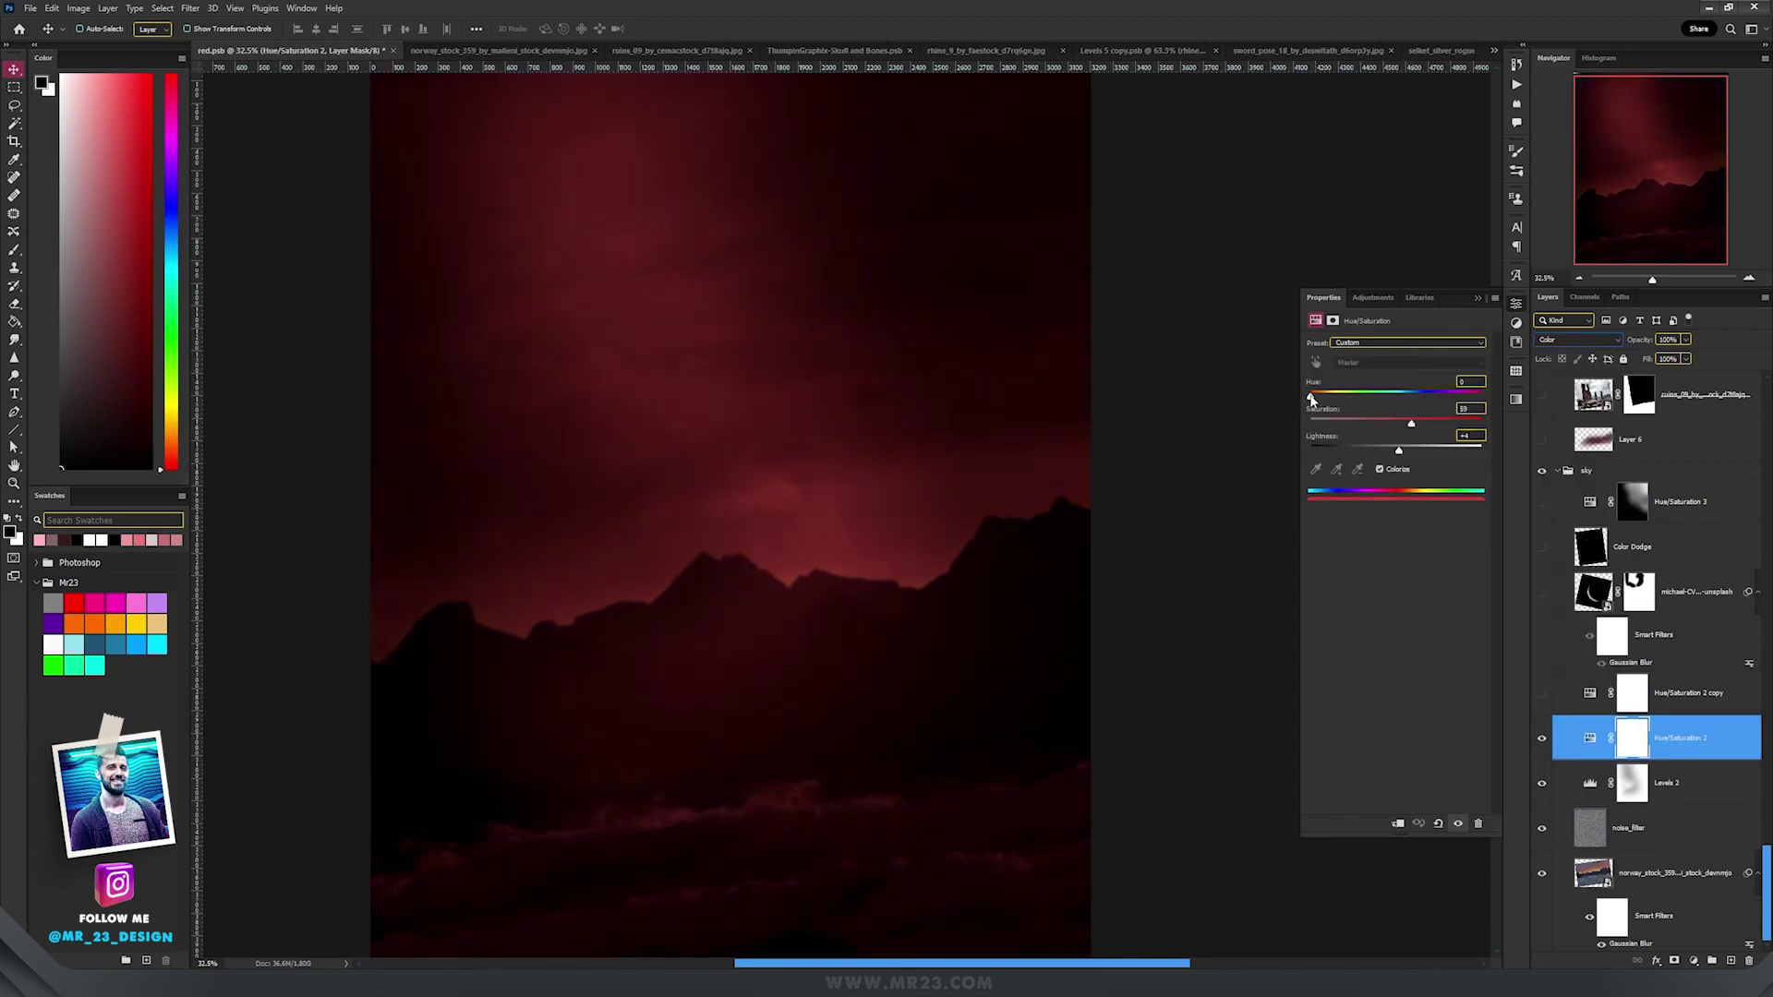
{"action": "left_click", "coordinate": [1541, 693]}
{"action": "left_click", "coordinate": [1613, 701]}
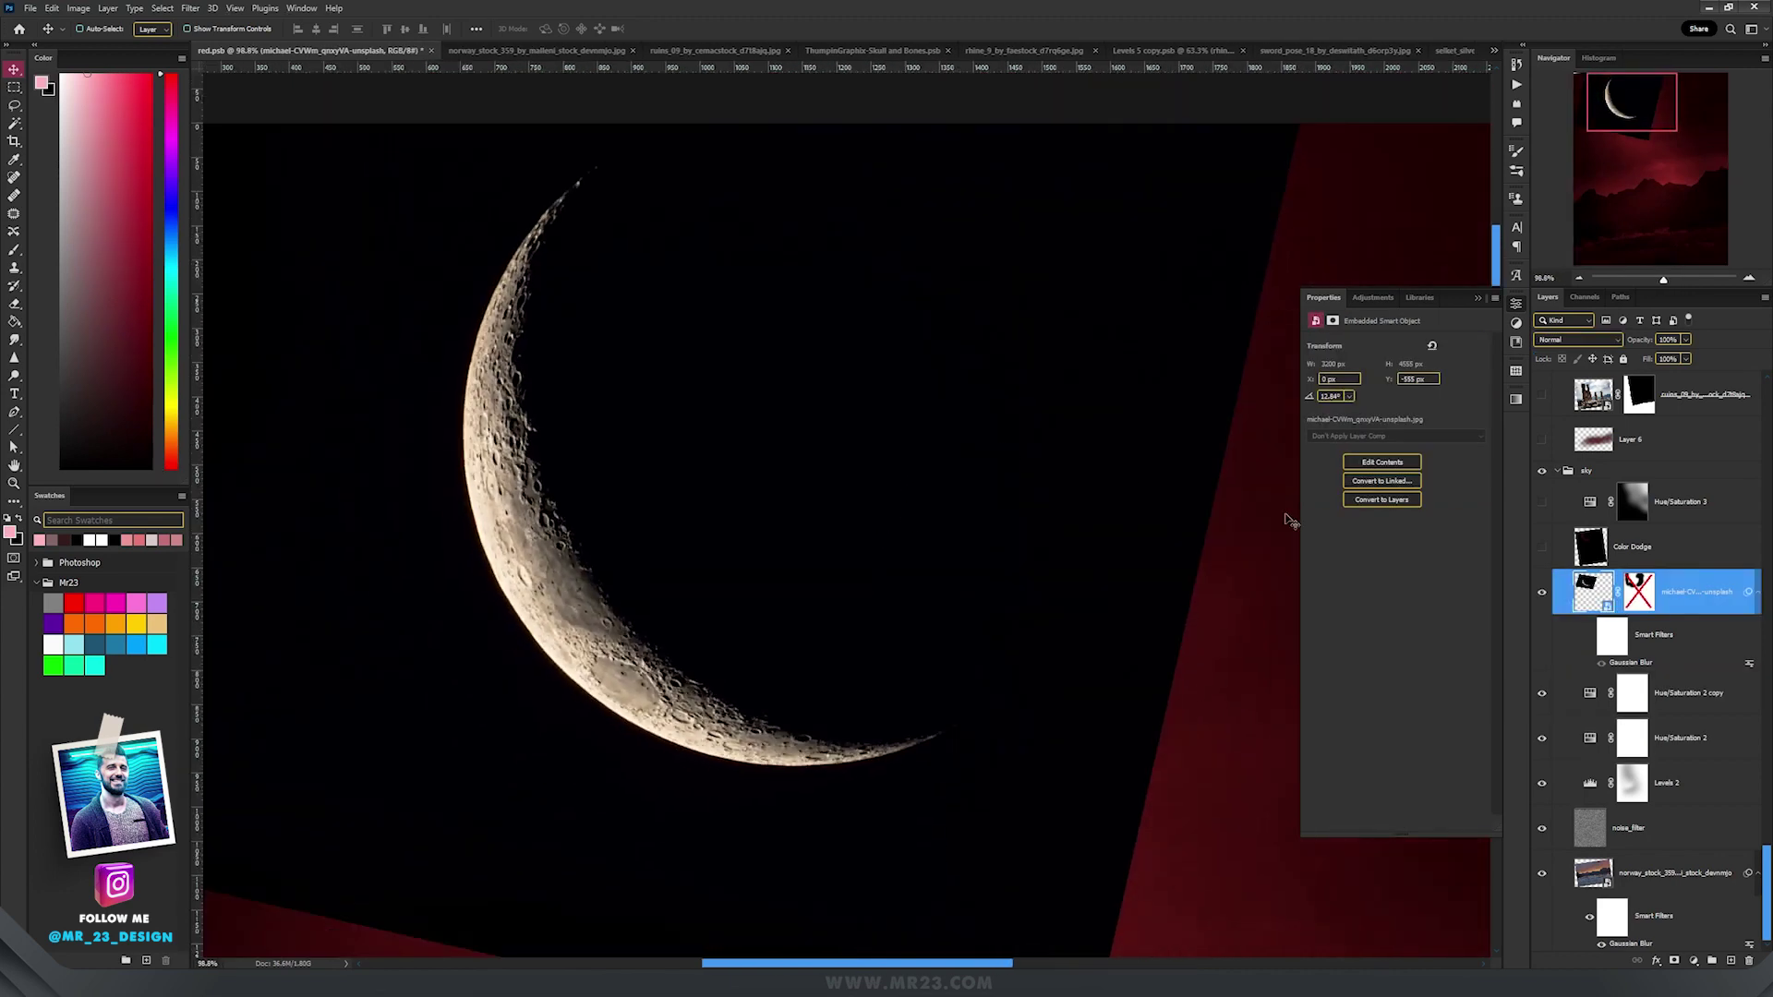
Set the moon layer to Screen, blur its mask 3 px, and show Hue/Saturation 3
{"action": "left_click", "coordinate": [1575, 339]}
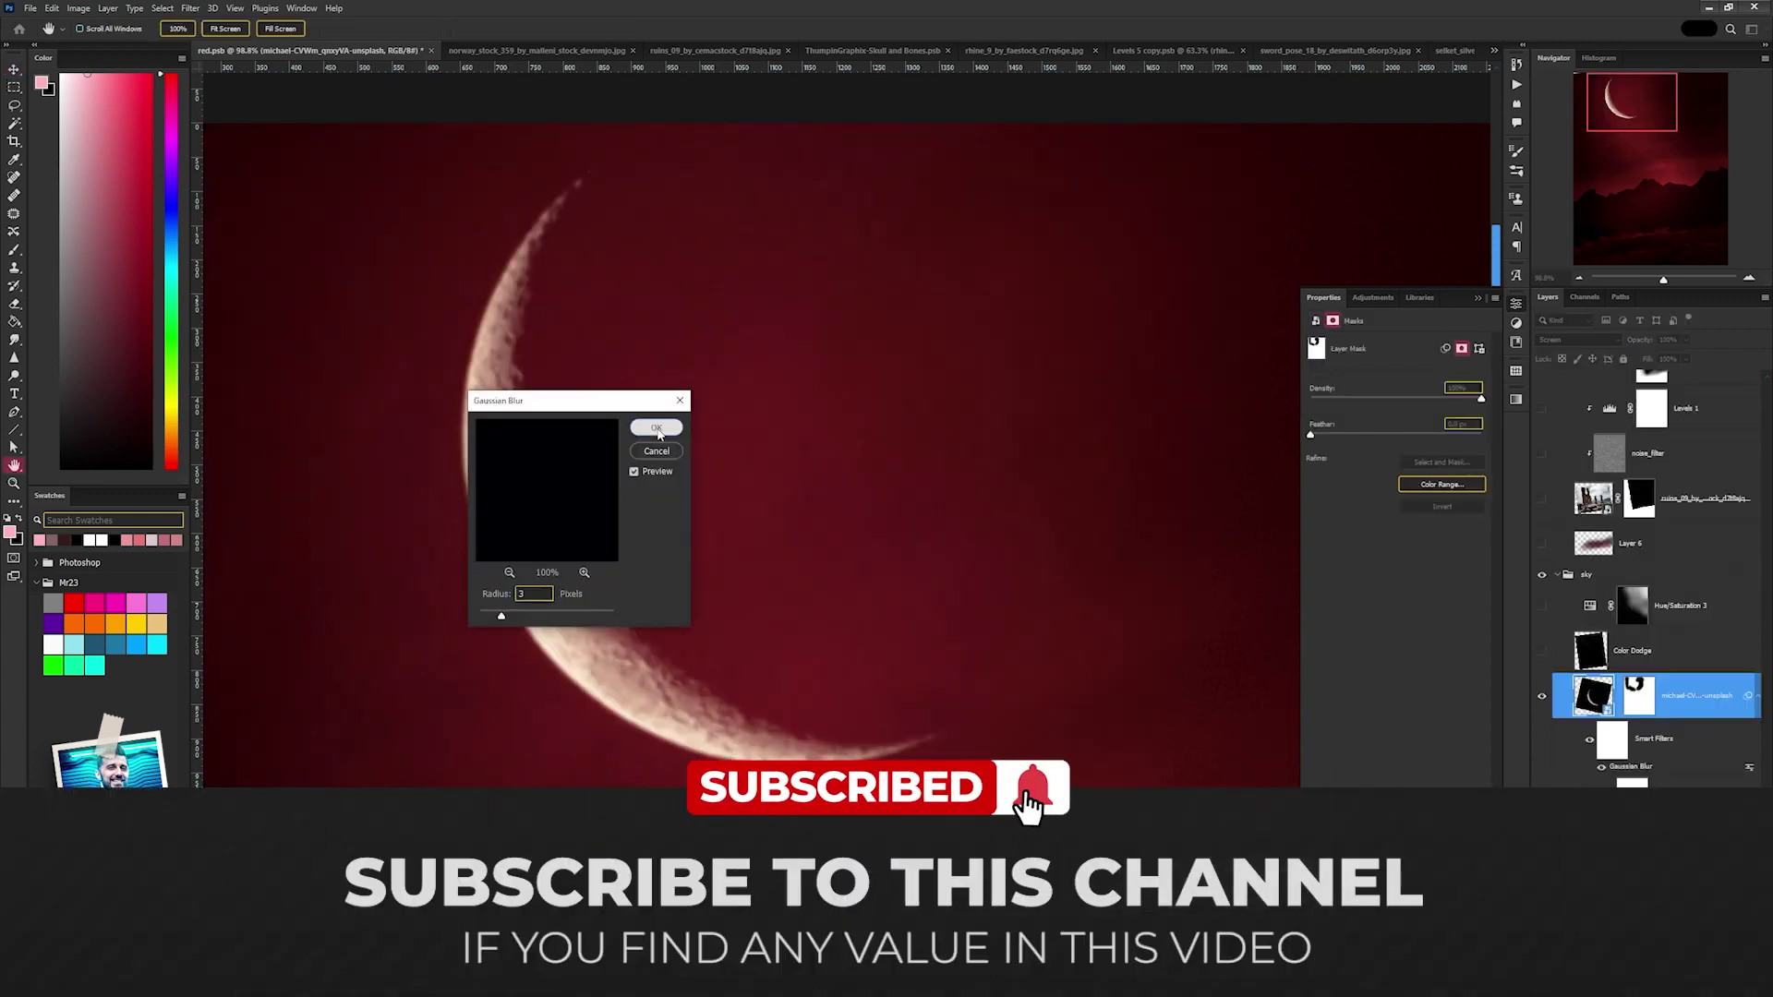
{"action": "key", "text": "Return"}
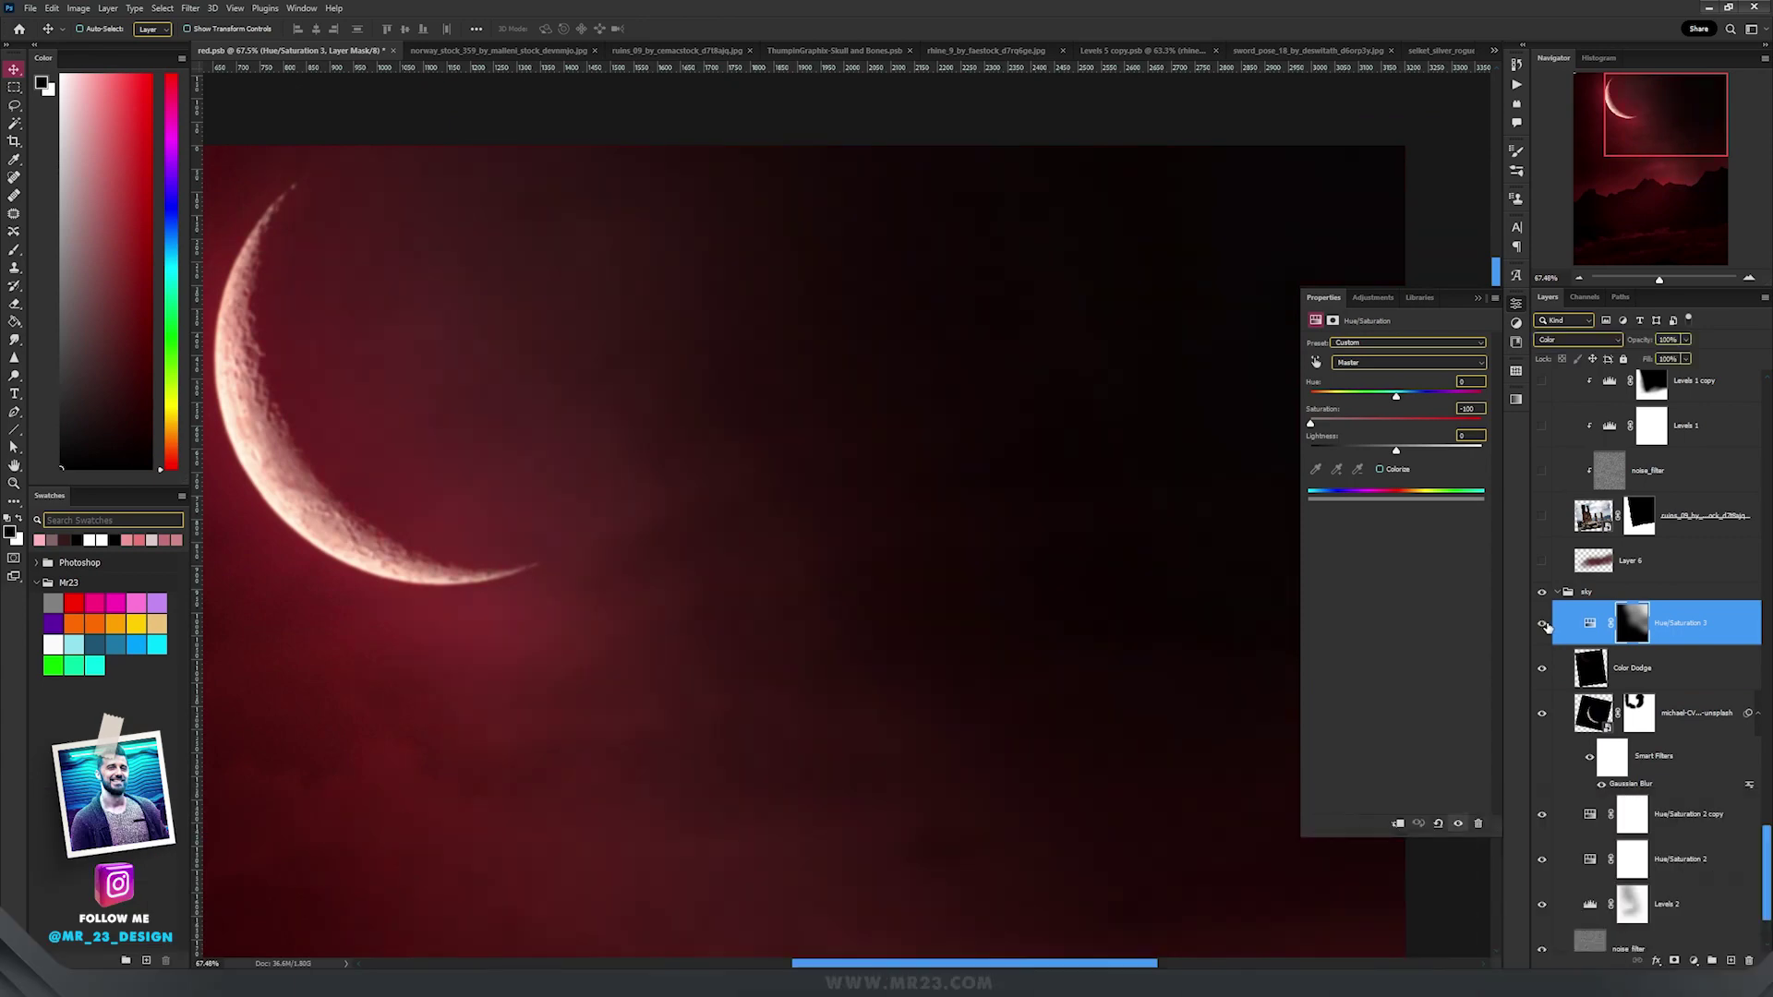
{"action": "left_click", "coordinate": [1546, 625]}
{"action": "left_click", "coordinate": [1543, 625]}
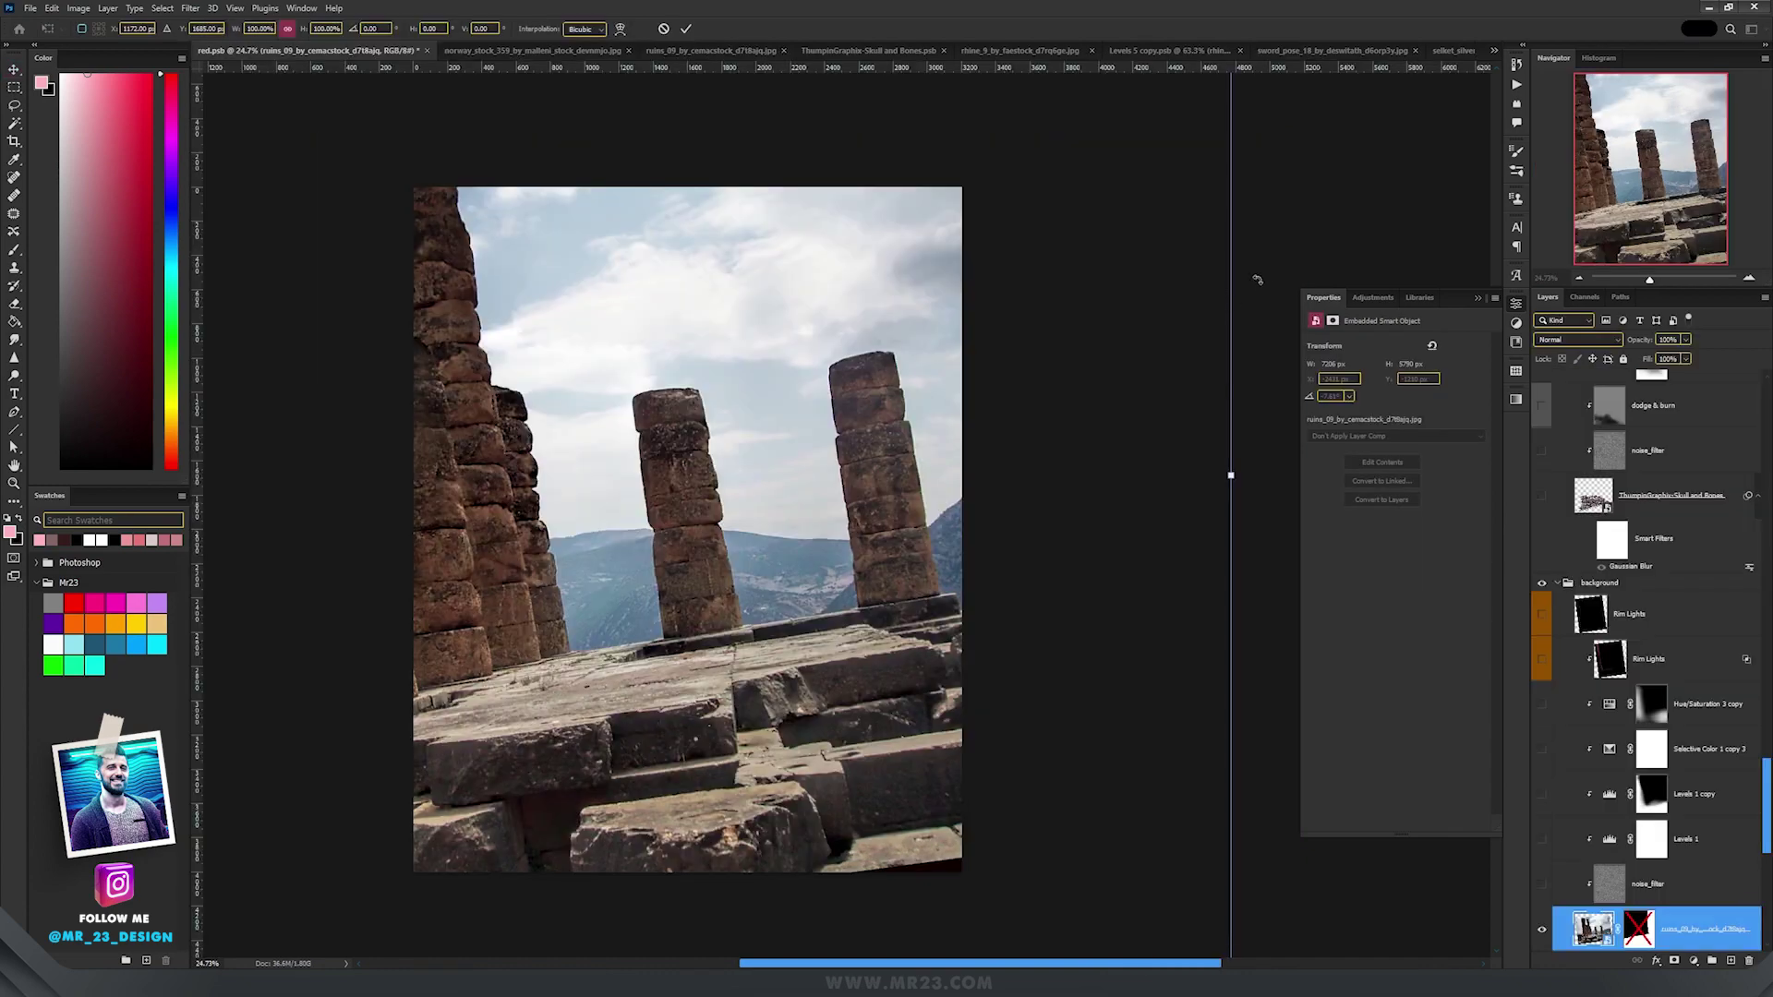
Rotate the placed stone ruins photo into position
{"action": "left_click_drag", "start_coordinate": [1237, 277], "coordinate": [1269, 210]}
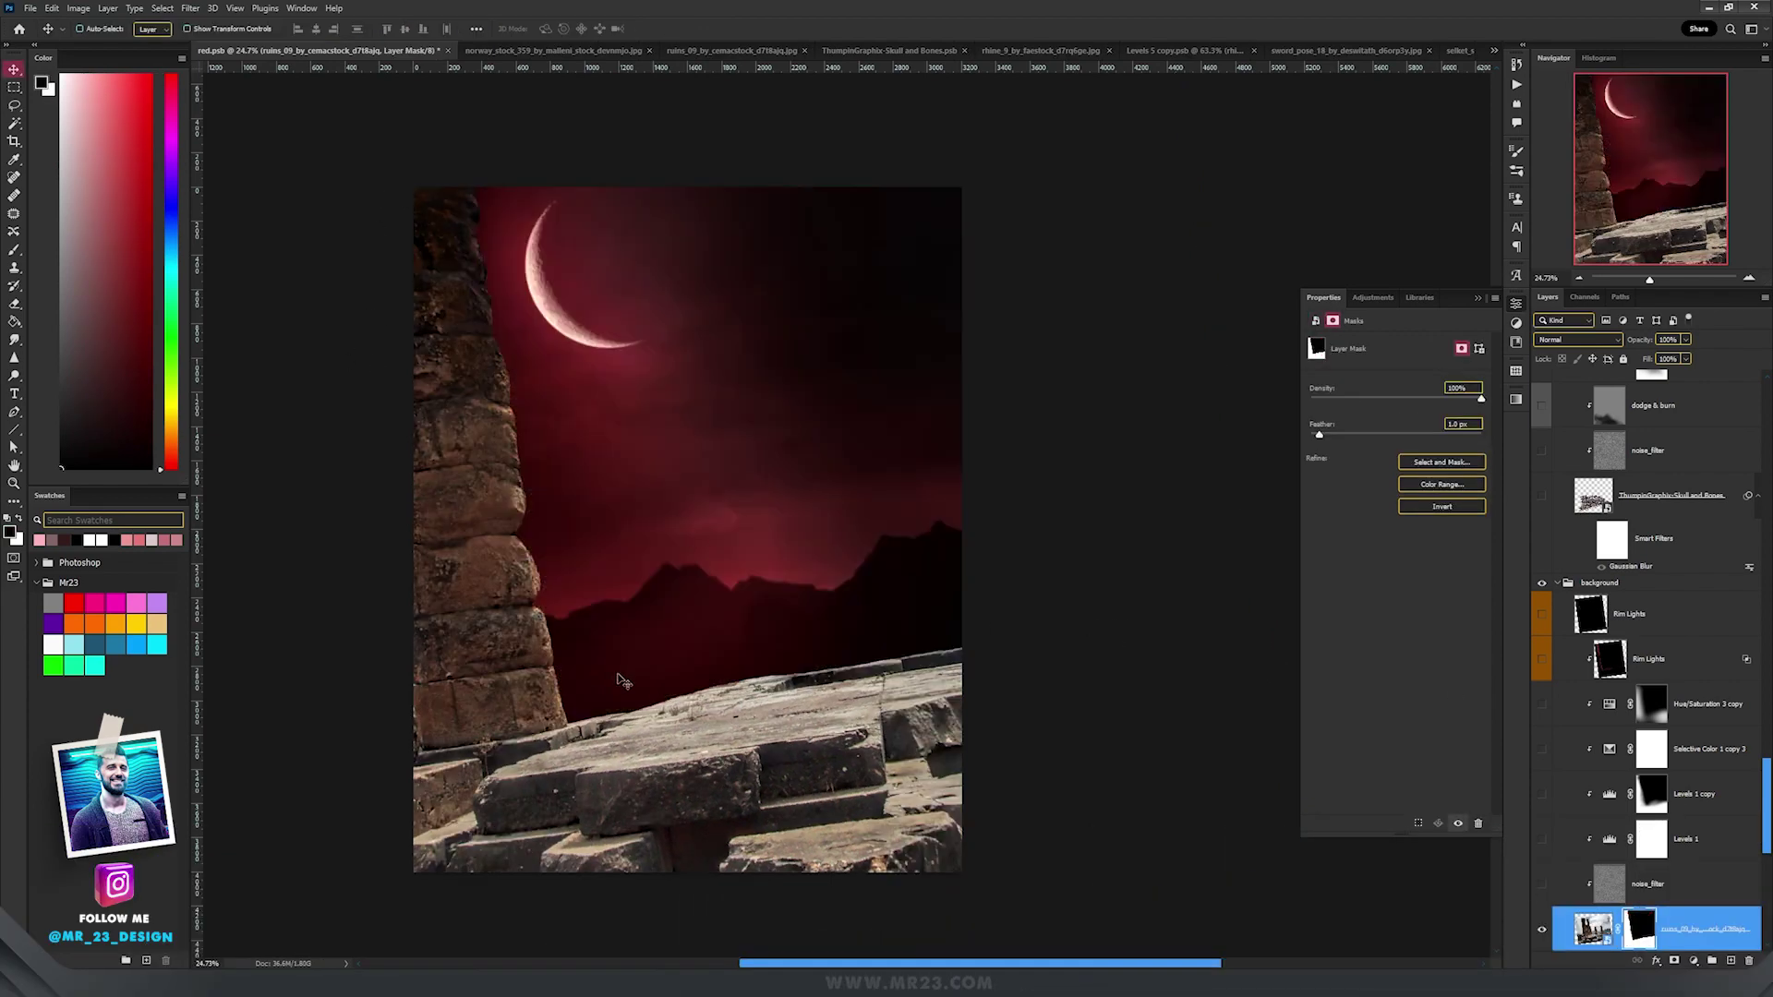
{"action": "scroll", "coordinate": [605, 665], "scroll_direction": "up", "scroll_amount": 1}
{"action": "scroll", "coordinate": [1744, 845], "scroll_direction": "down", "scroll_amount": 1}
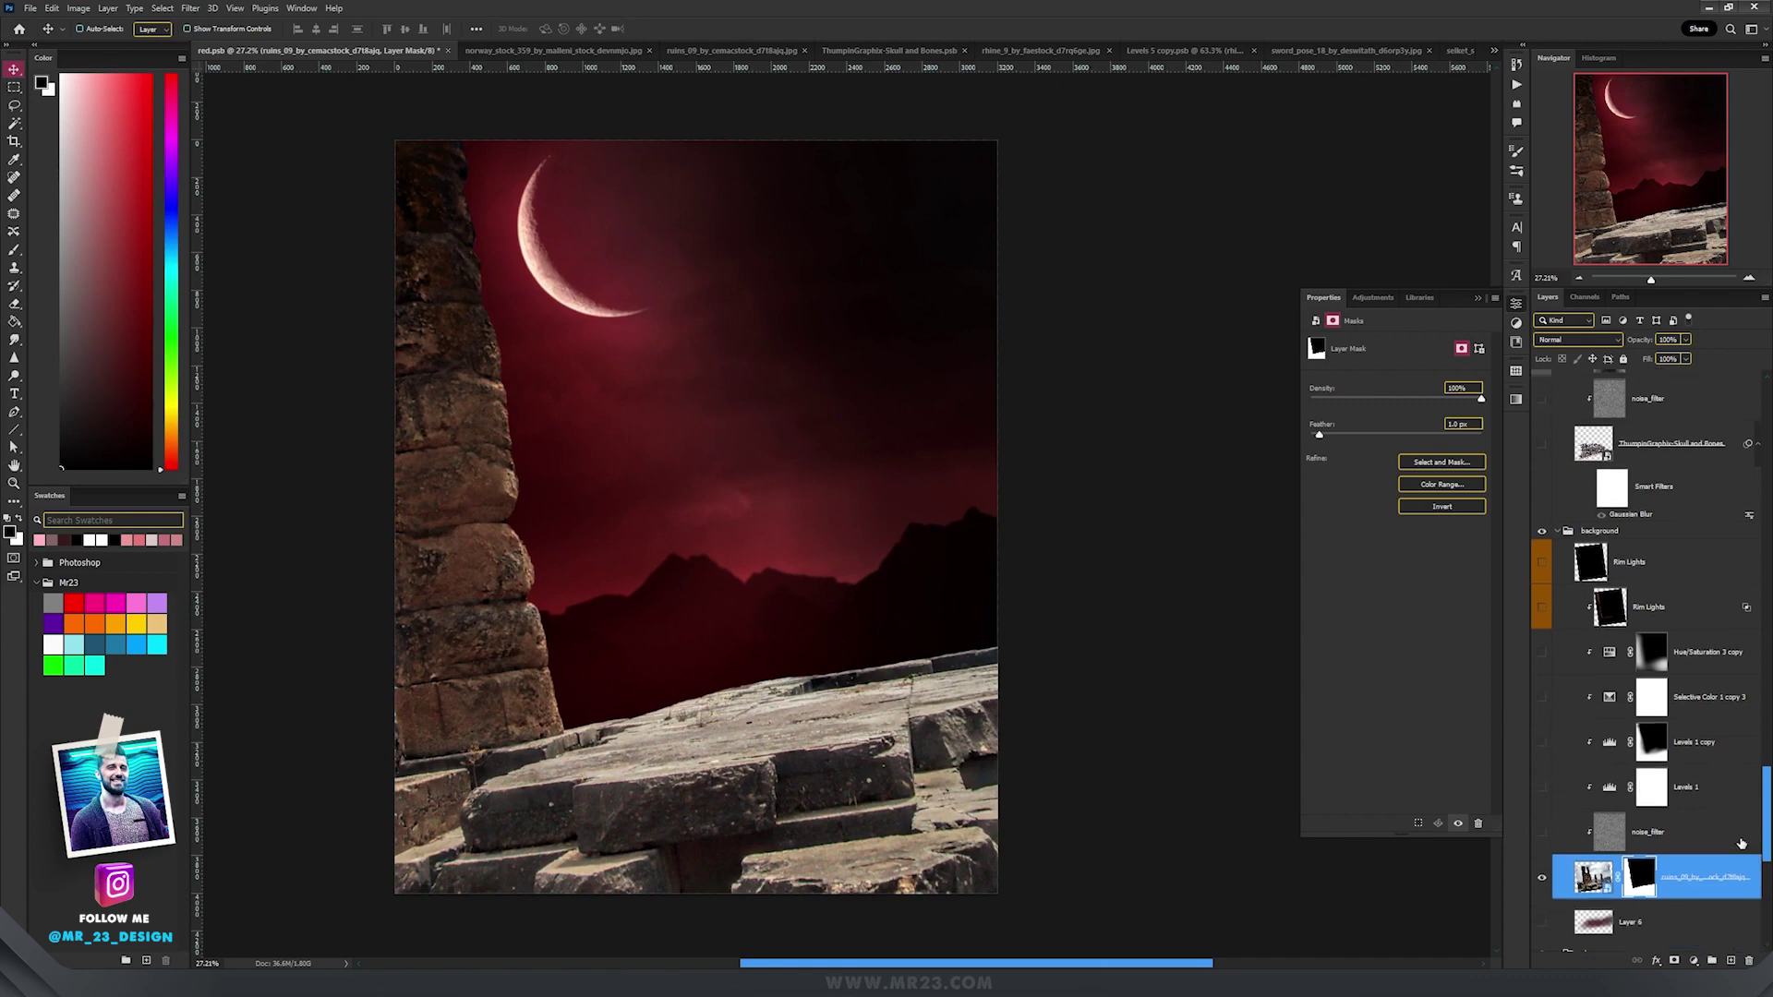
Turn on Levels 1, Levels 1 copy and Selective Color 1 copy 3 in Color mode
{"action": "left_click", "coordinate": [1541, 788]}
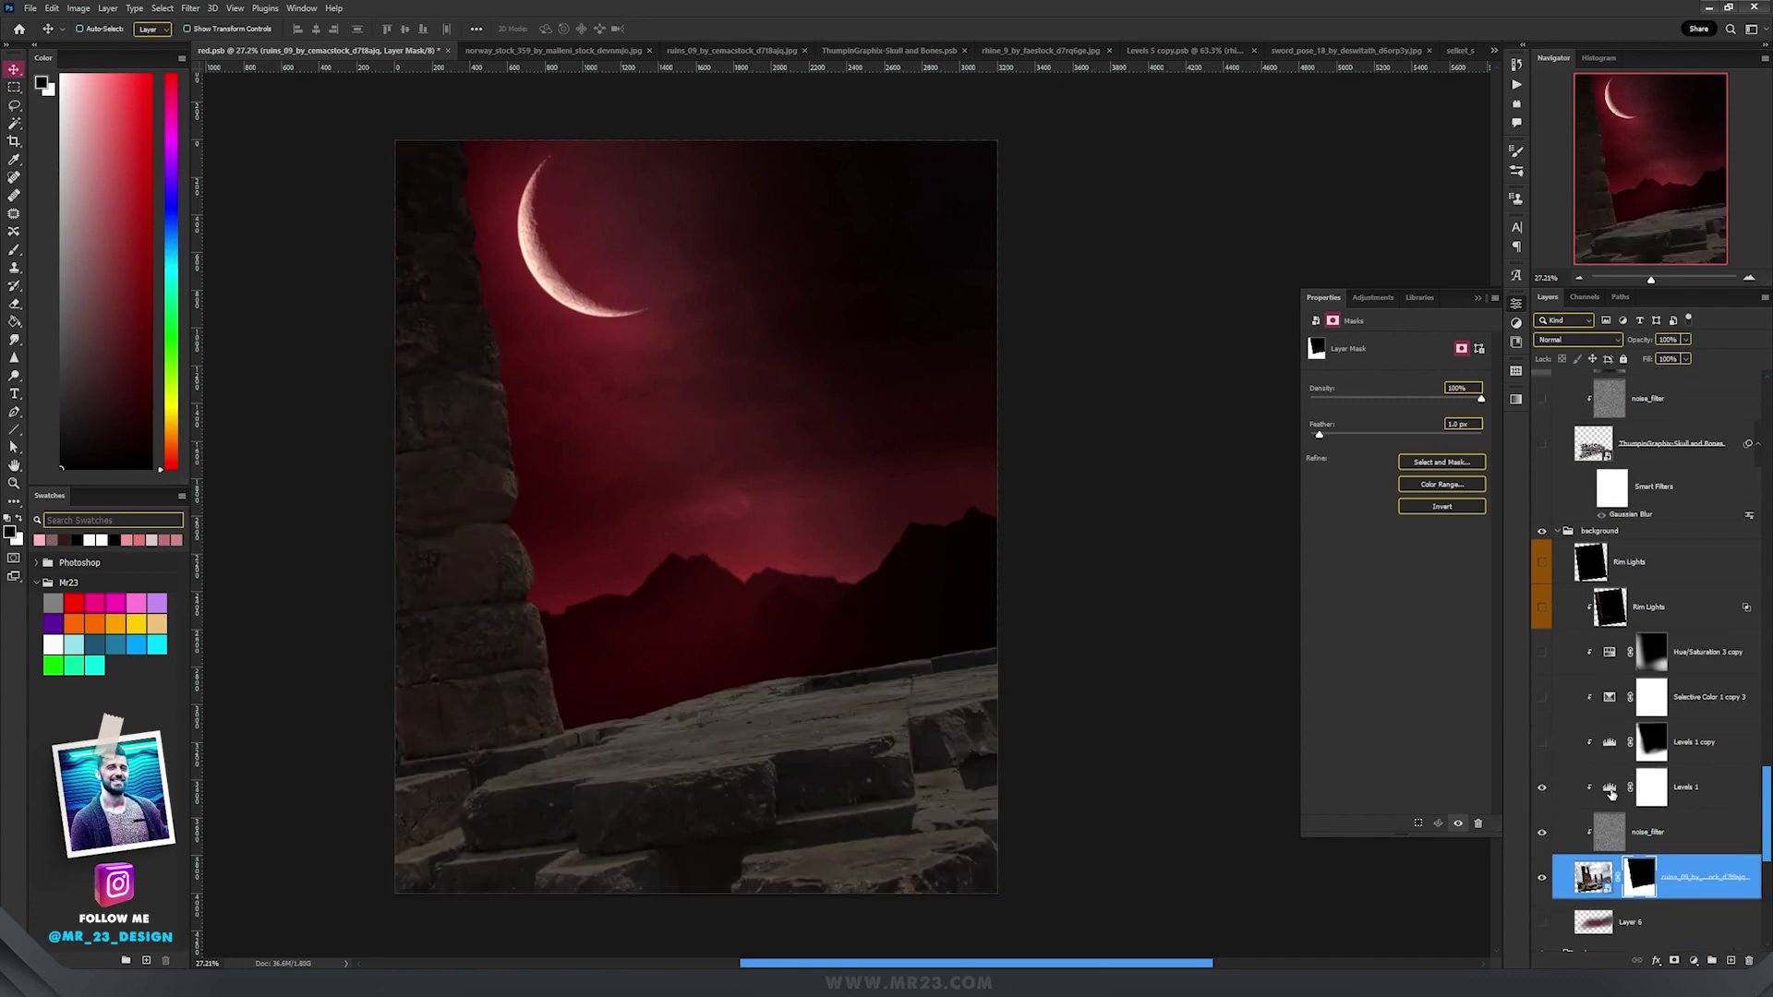
{"action": "left_click", "coordinate": [1611, 790]}
{"action": "left_click", "coordinate": [1543, 743]}
{"action": "left_click", "coordinate": [1610, 746]}
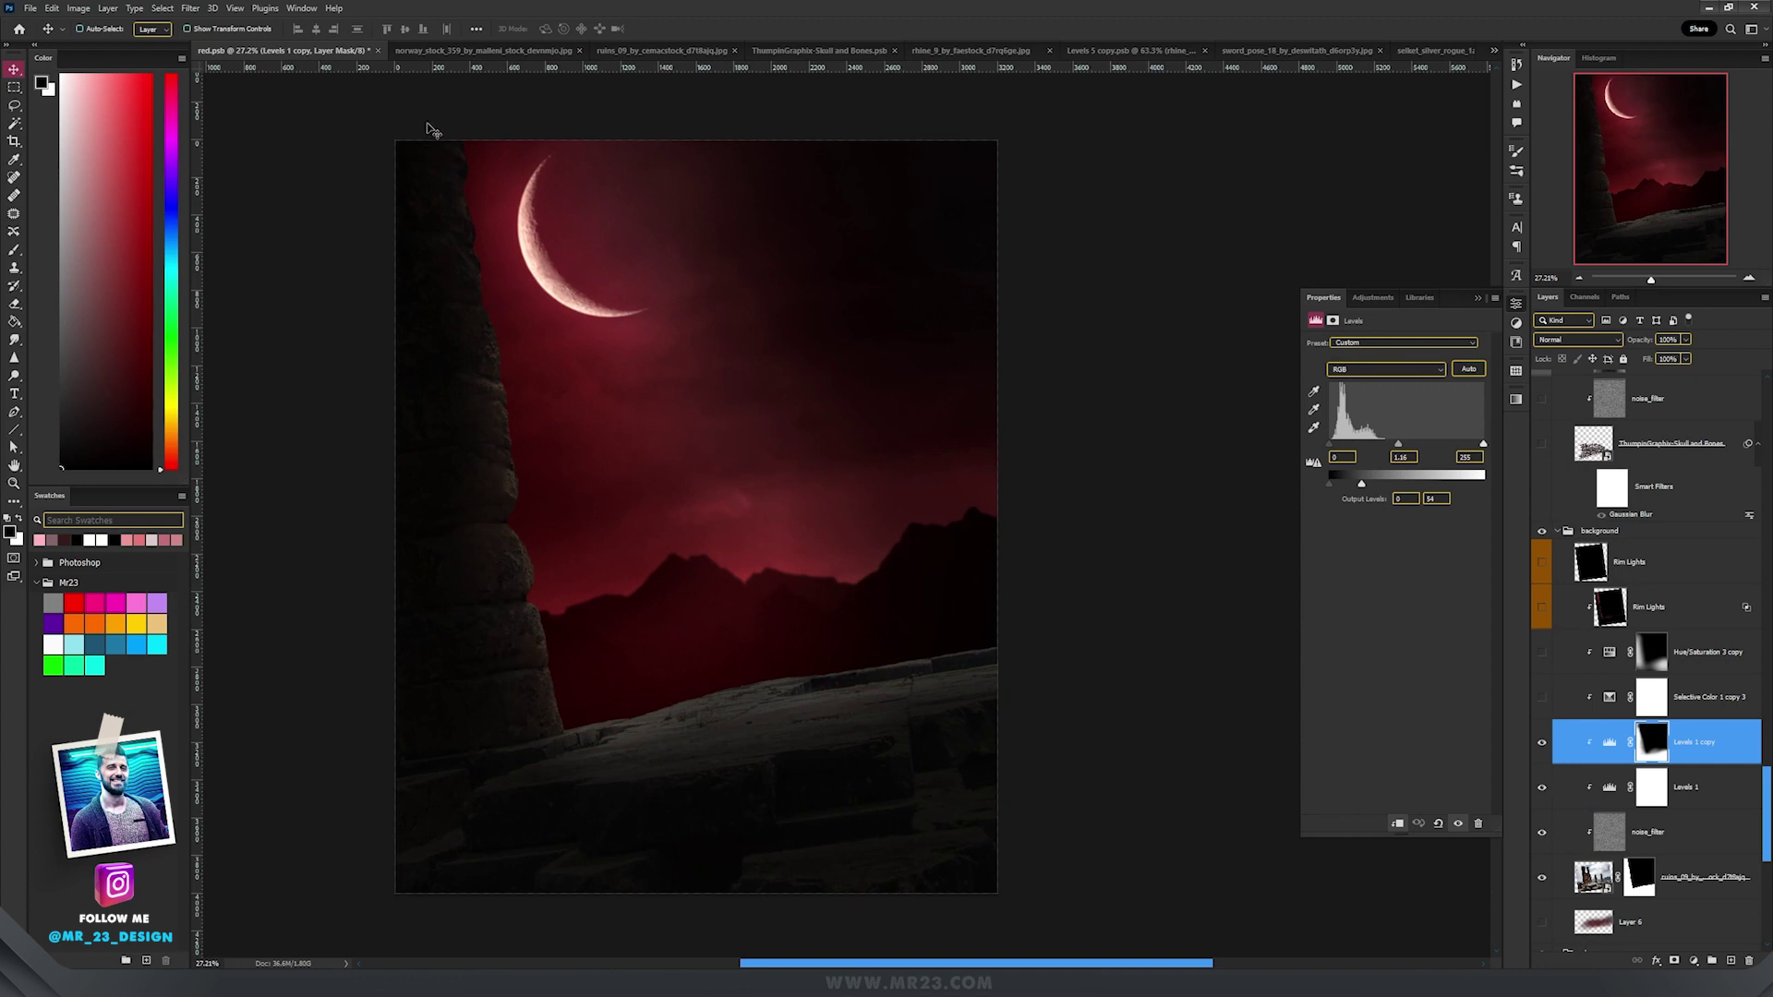
{"action": "left_click", "coordinate": [1610, 701]}
{"action": "left_click", "coordinate": [1563, 338]}
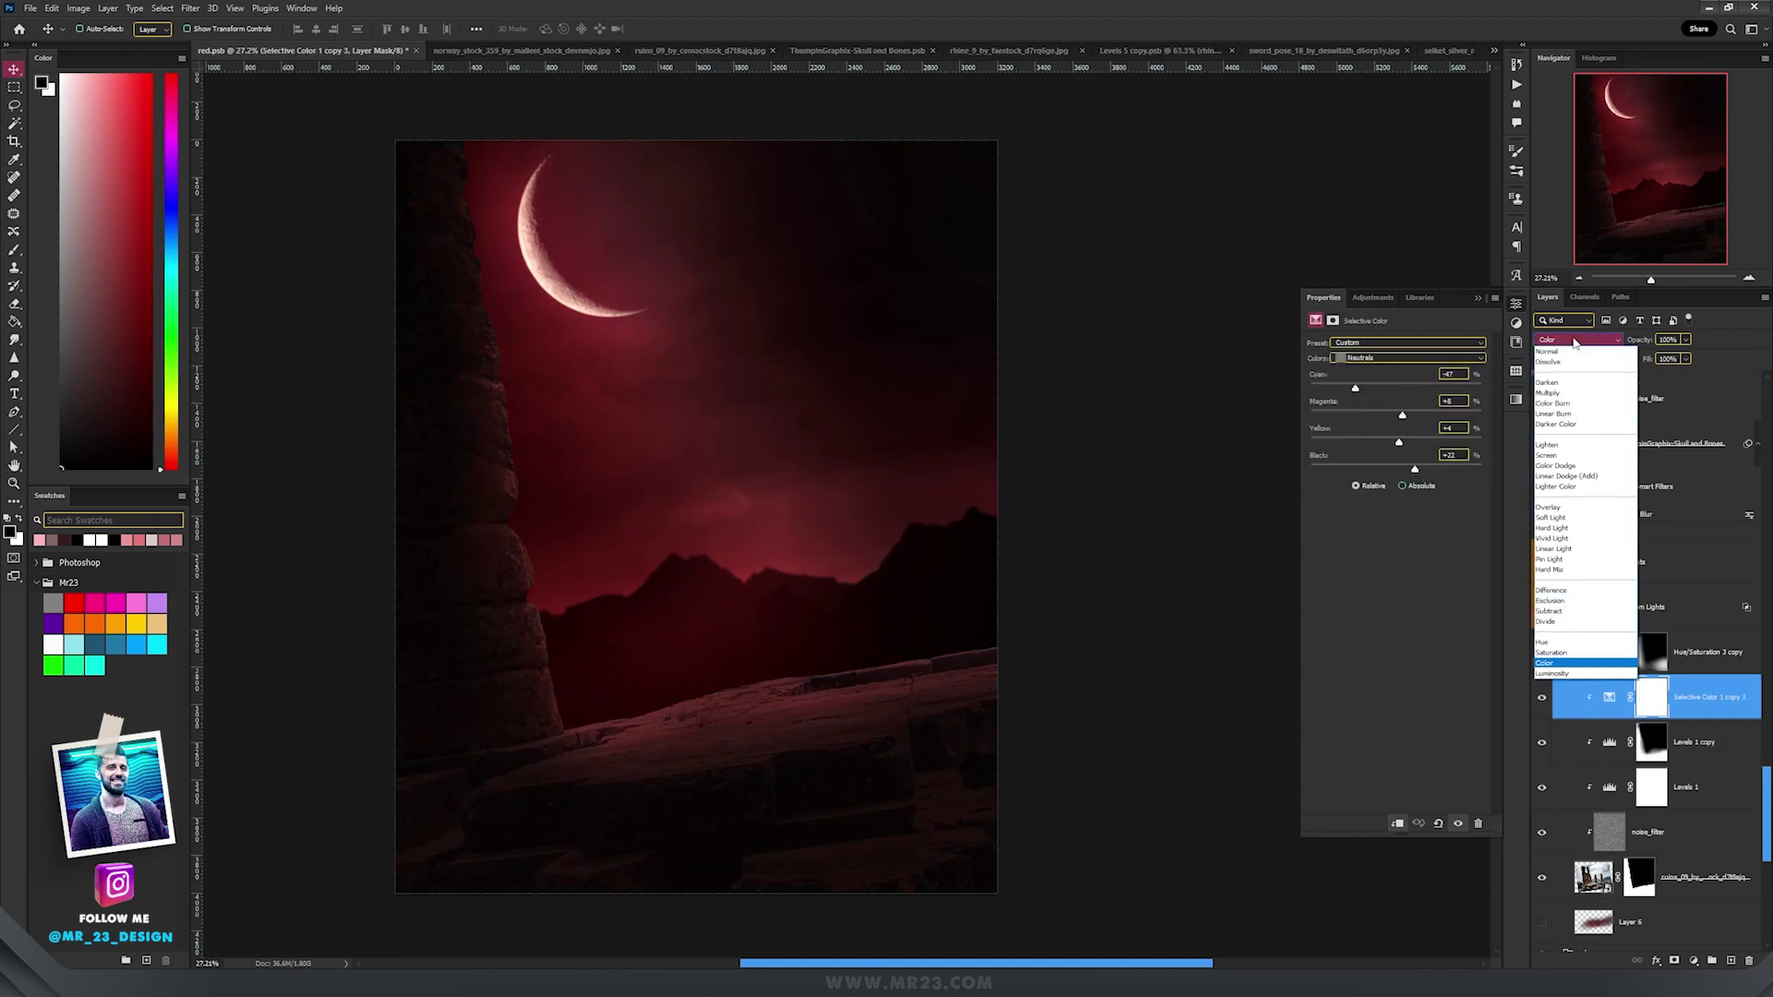
{"action": "left_click", "coordinate": [1562, 338]}
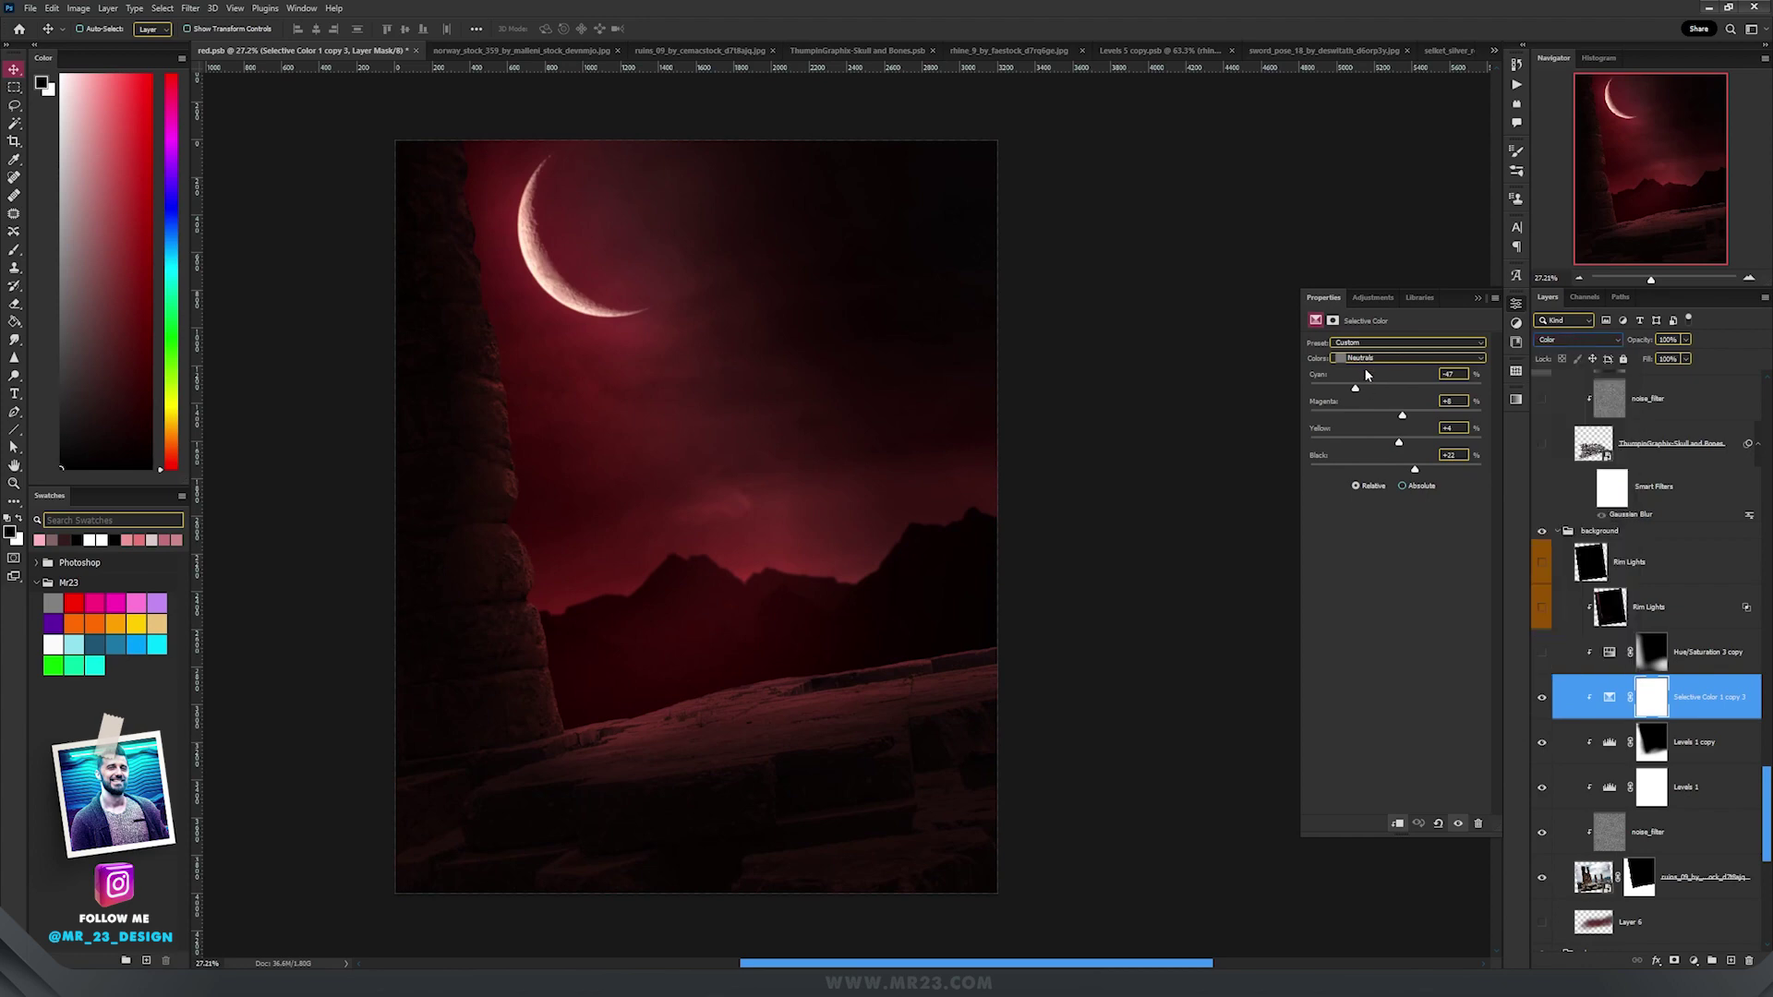
Switch on the Rim Lights group to light the ruined pillar's edge
{"action": "key", "text": "ctrl+plus"}
{"action": "left_click", "coordinate": [1542, 565]}
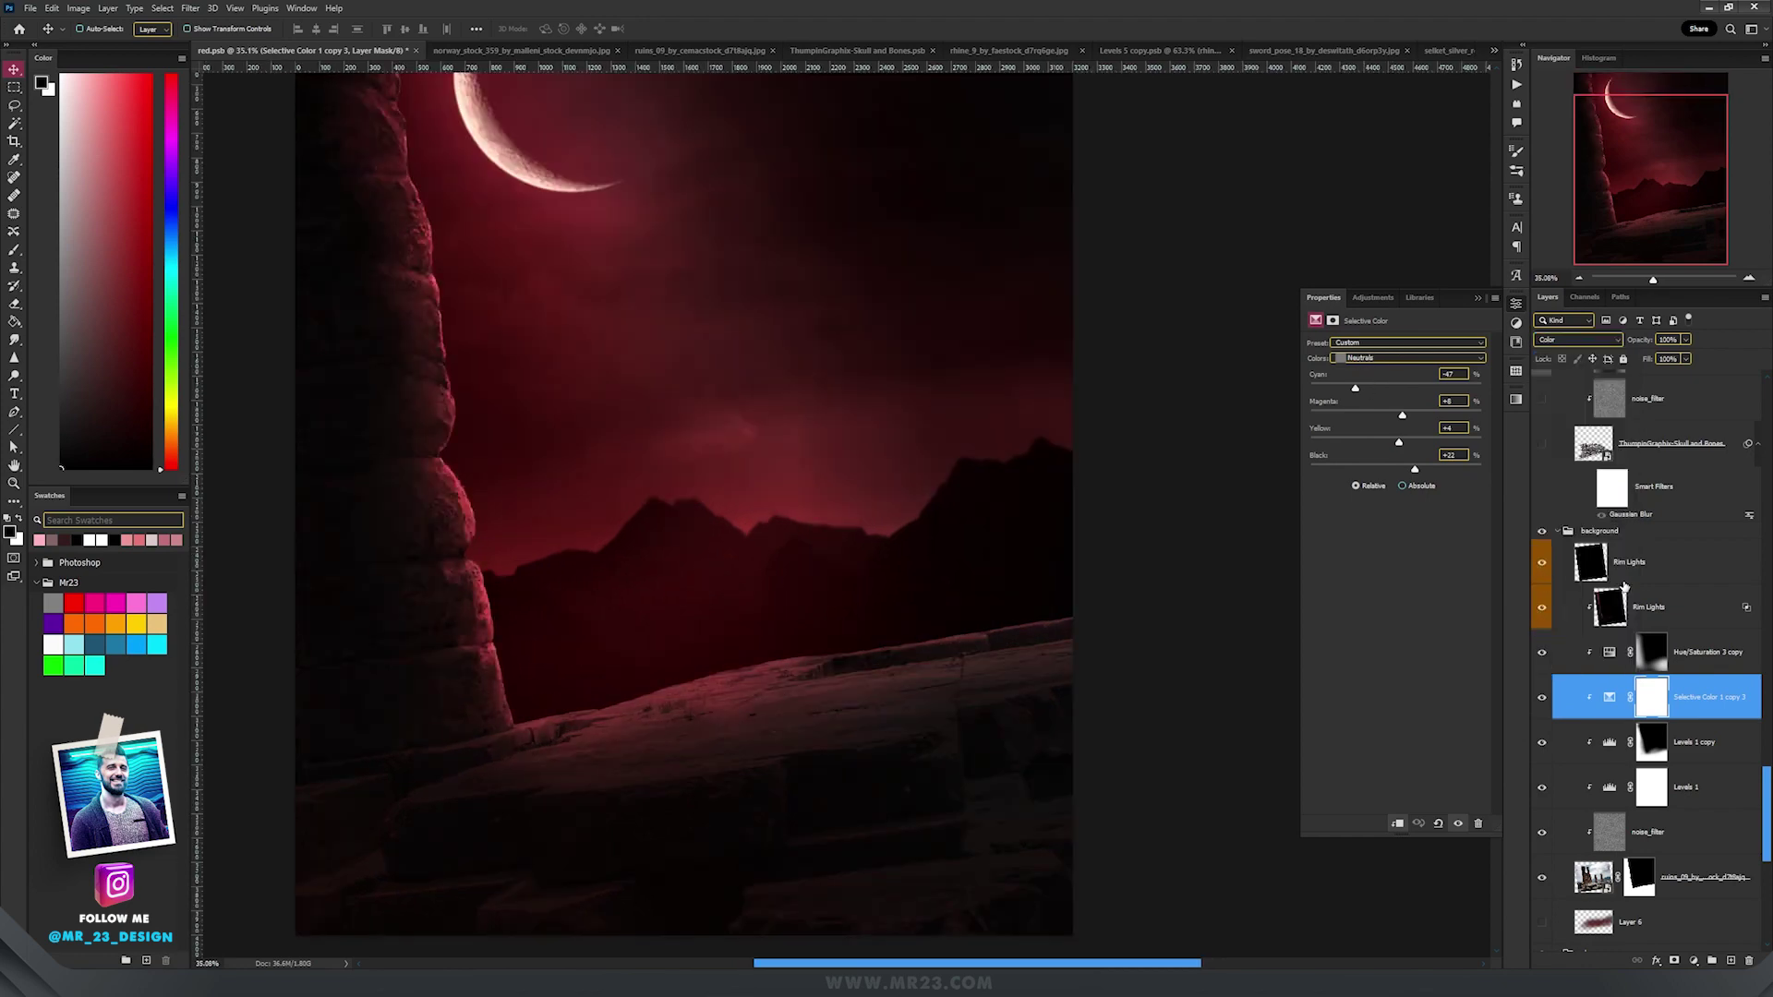
{"action": "left_click", "coordinate": [1641, 602]}
{"action": "scroll", "coordinate": [403, 289], "scroll_direction": "up", "scroll_amount": 5}
{"action": "scroll", "coordinate": [402, 289], "scroll_direction": "down", "scroll_amount": 3}
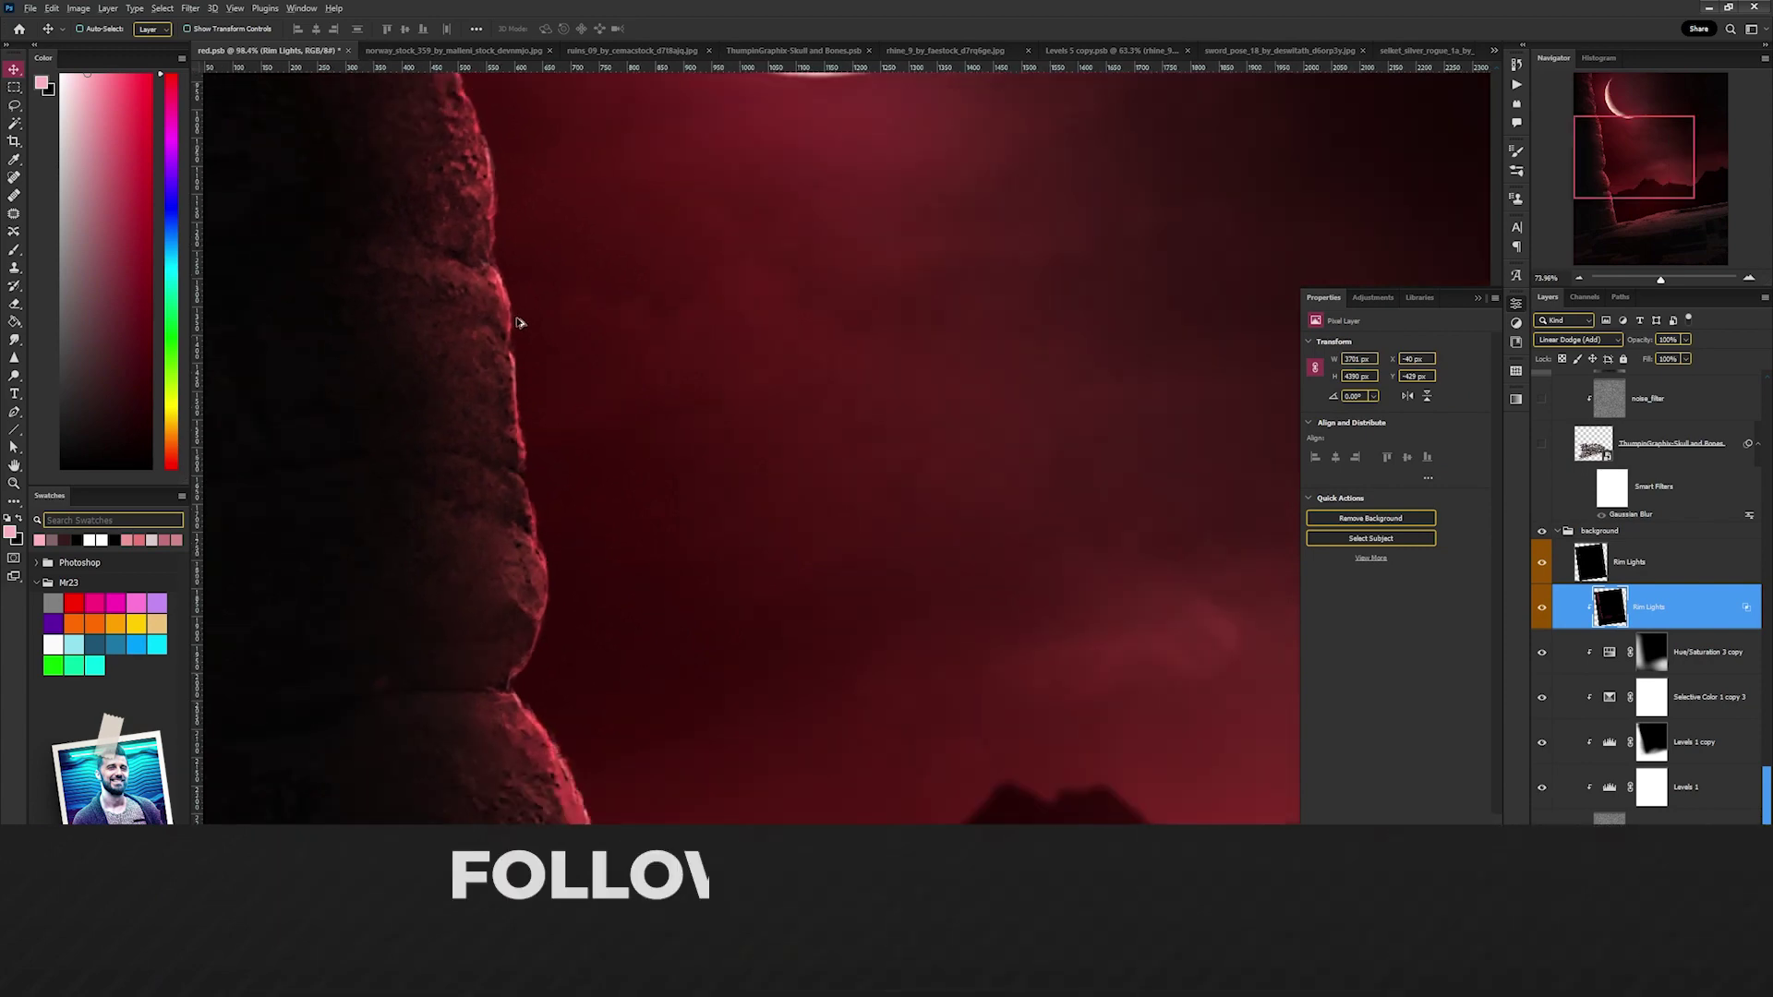
{"action": "left_click_drag", "start_coordinate": [582, 412], "coordinate": [628, 232]}
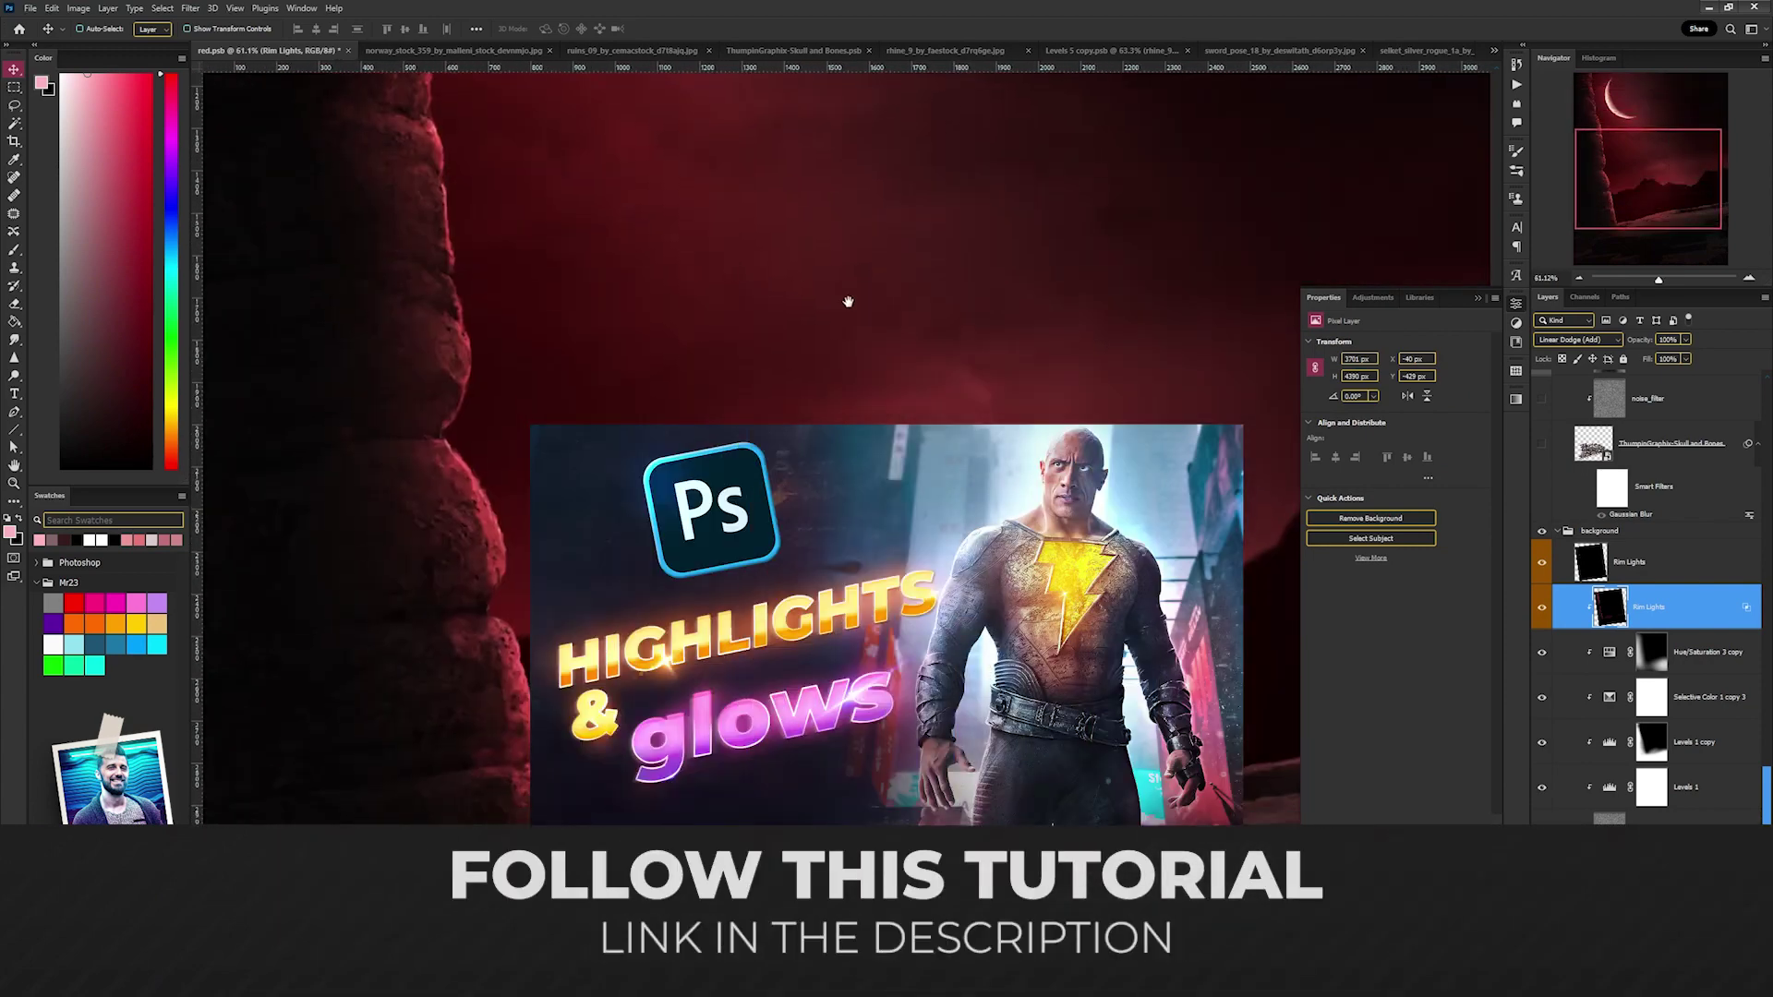
{"action": "scroll", "coordinate": [848, 302], "scroll_direction": "down", "scroll_amount": 2}
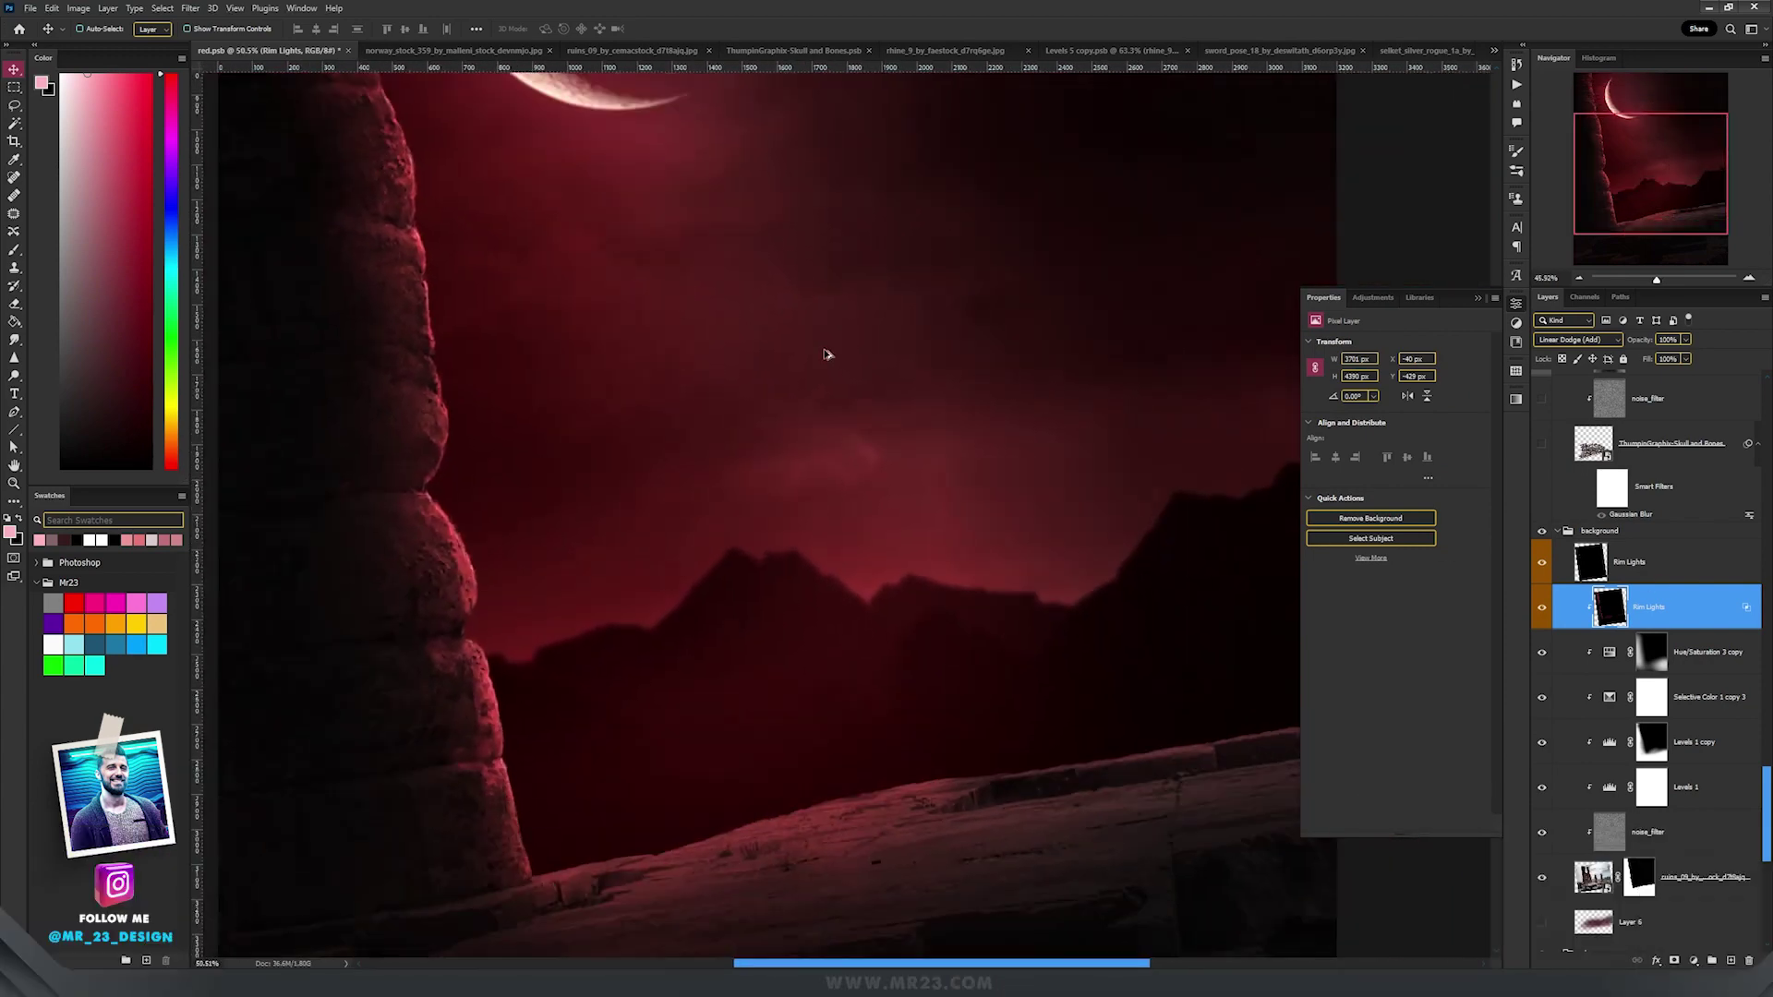
{"action": "scroll", "coordinate": [825, 353], "scroll_direction": "up", "scroll_amount": 4}
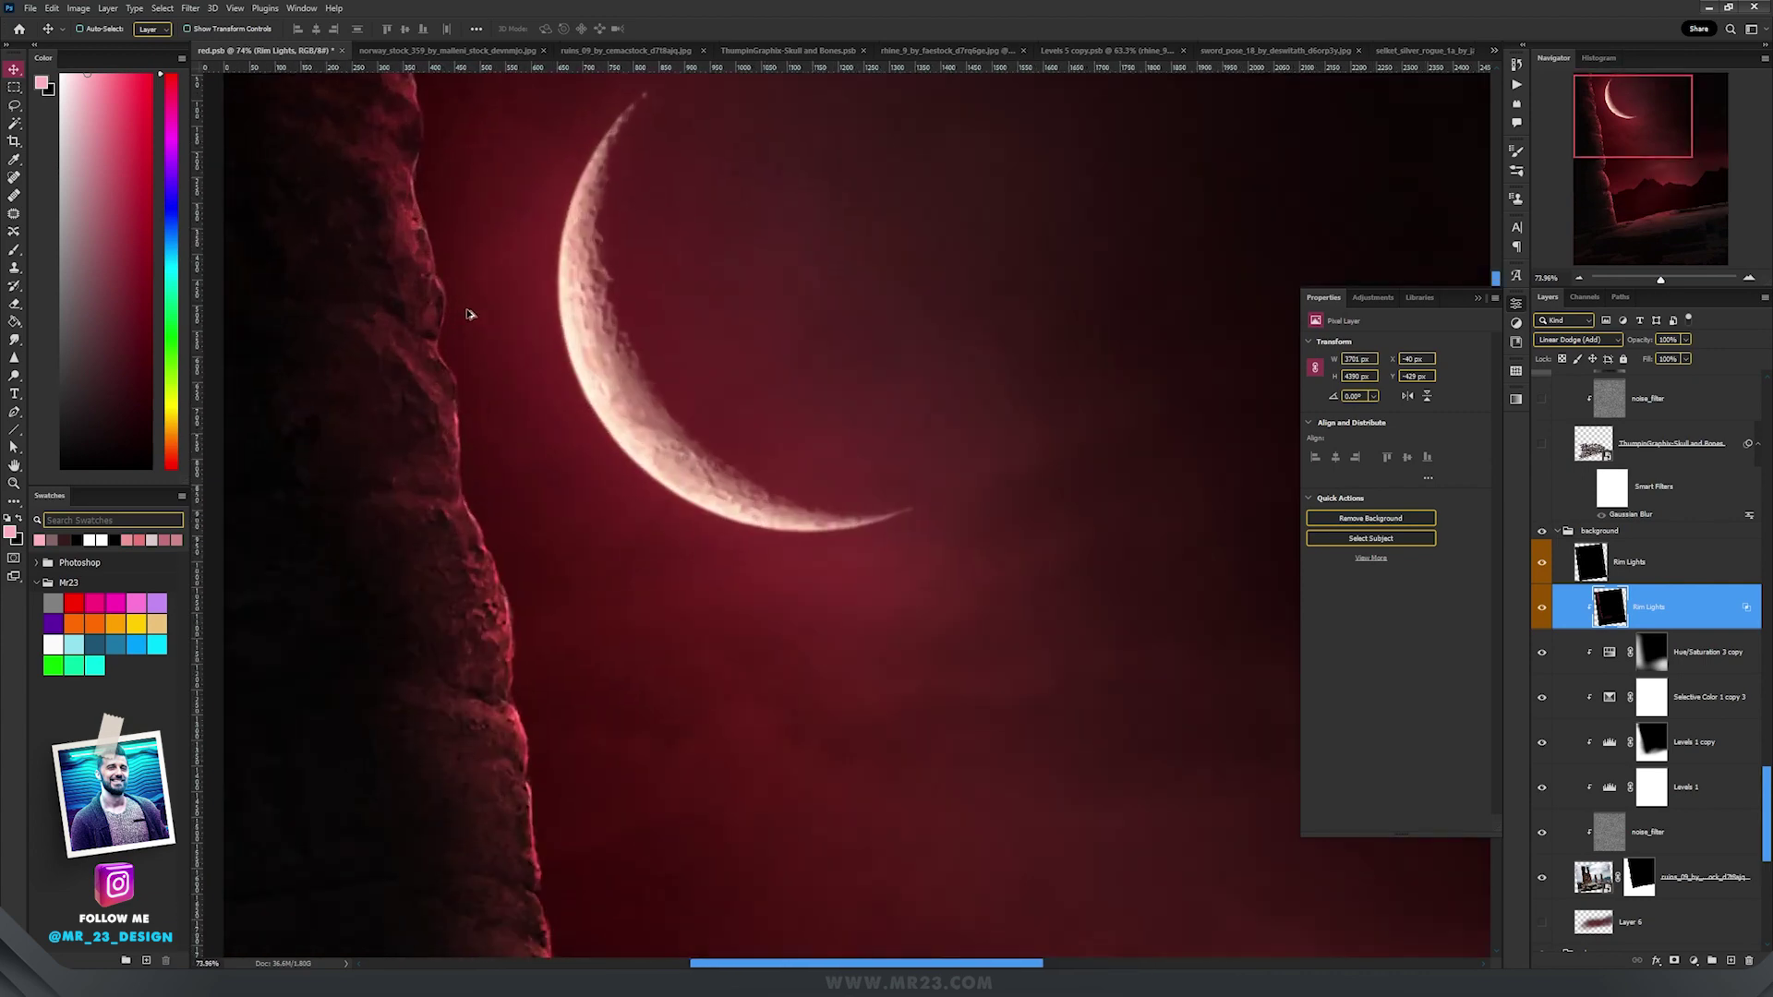
Rotate the skull-and-bones pile to about 15°
{"action": "left_click", "coordinate": [1669, 579]}
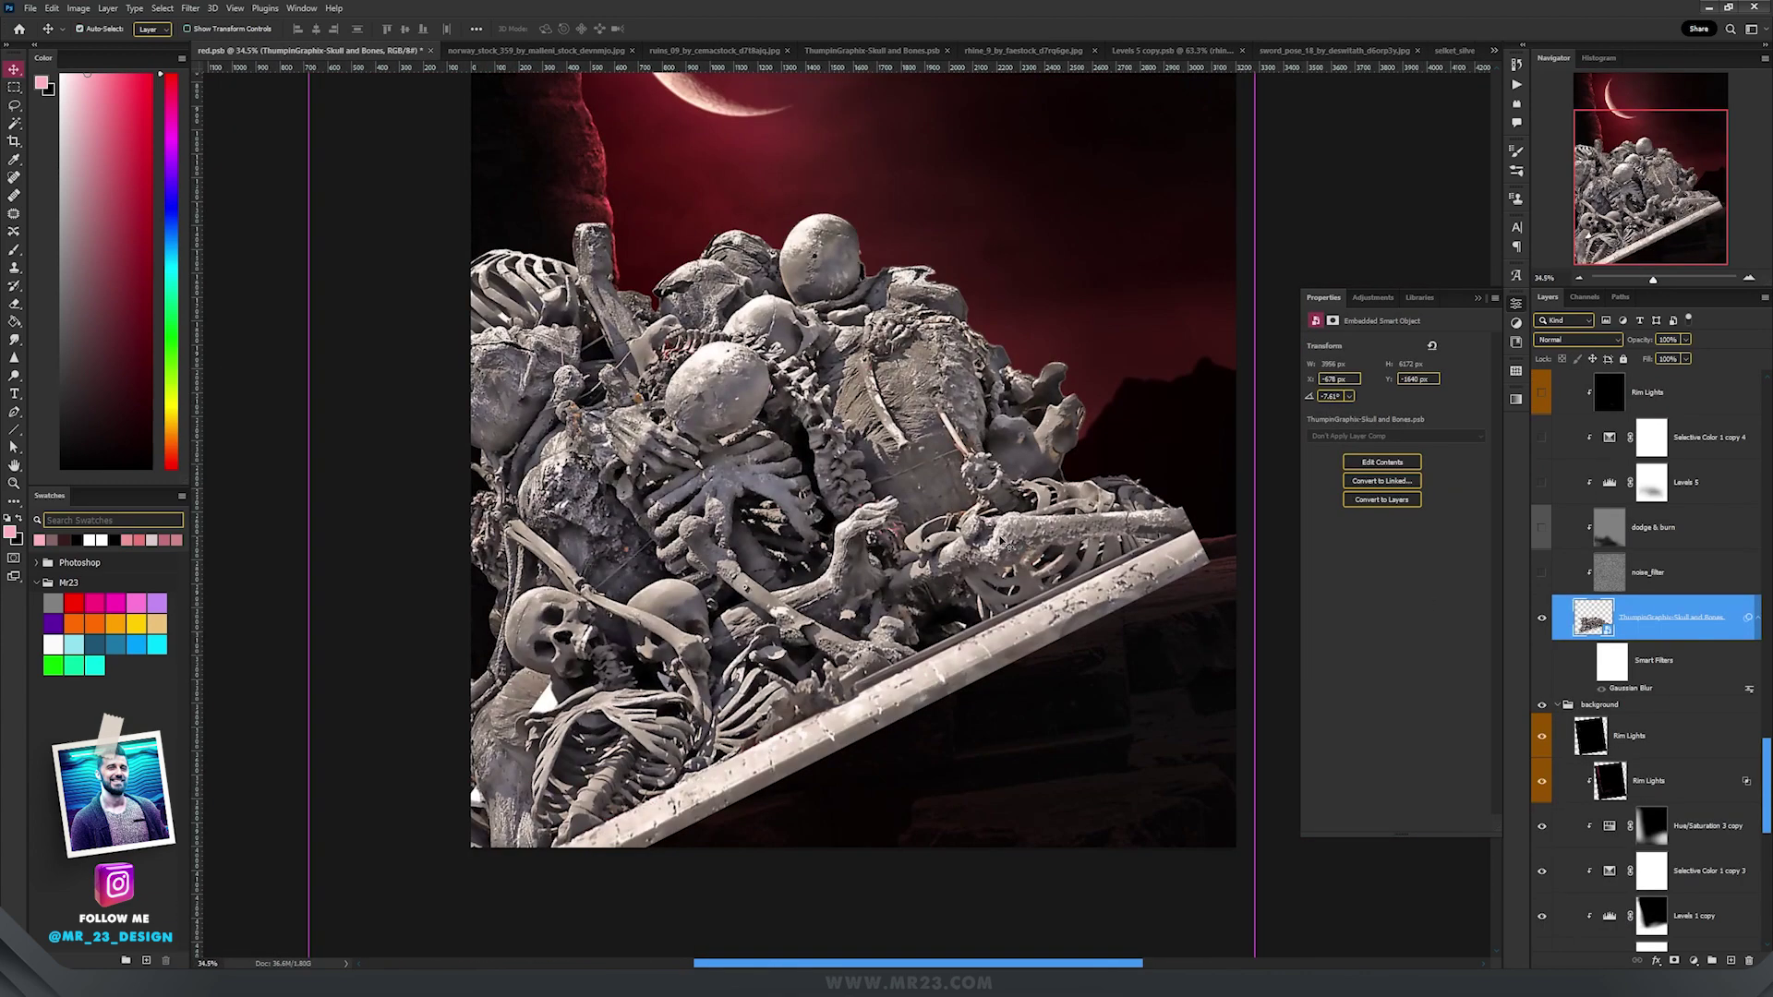
{"action": "key", "text": "ctrl+t"}
{"action": "left_click_drag", "start_coordinate": [1289, 462], "coordinate": [1294, 605]}
Tilt the skull pile to -7.61° and show noise_filter, dodge & burn and Levels 5
{"action": "left_click_drag", "start_coordinate": [1231, 820], "coordinate": [1278, 560]}
{"action": "key", "text": "Return"}
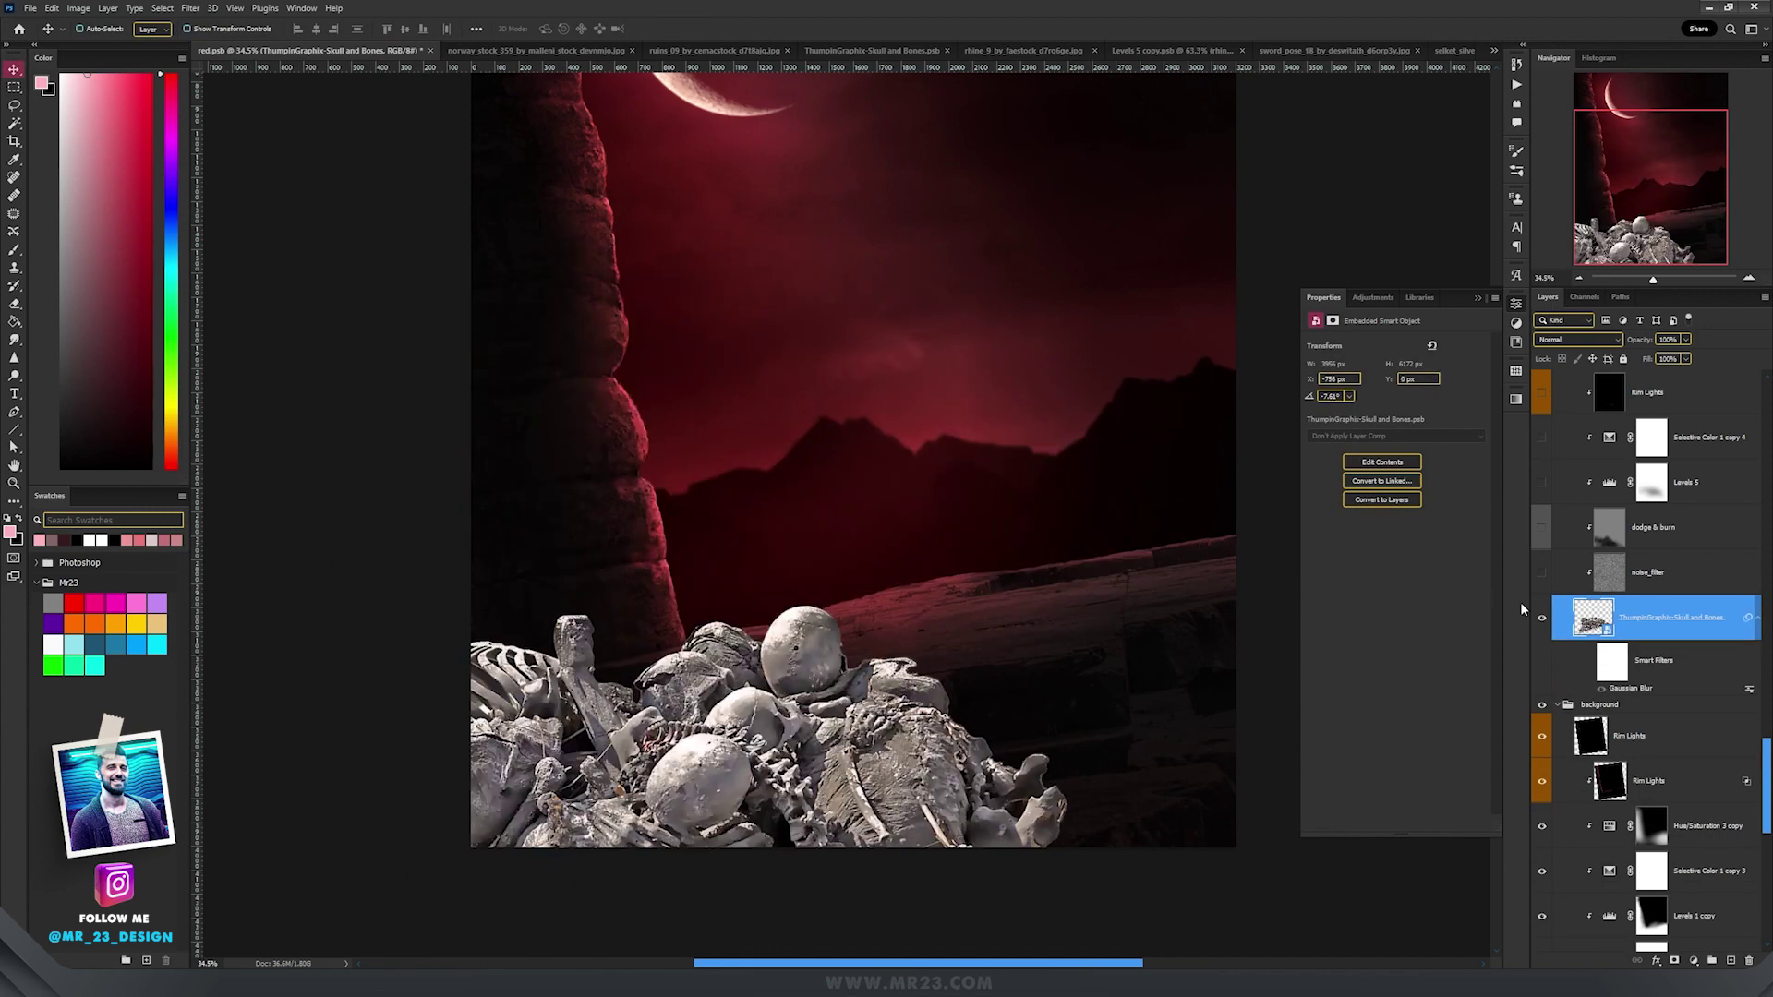
{"action": "left_click", "coordinate": [1541, 573]}
{"action": "left_click_drag", "start_coordinate": [1552, 532], "coordinate": [1543, 482]}
{"action": "left_click", "coordinate": [1570, 482]}
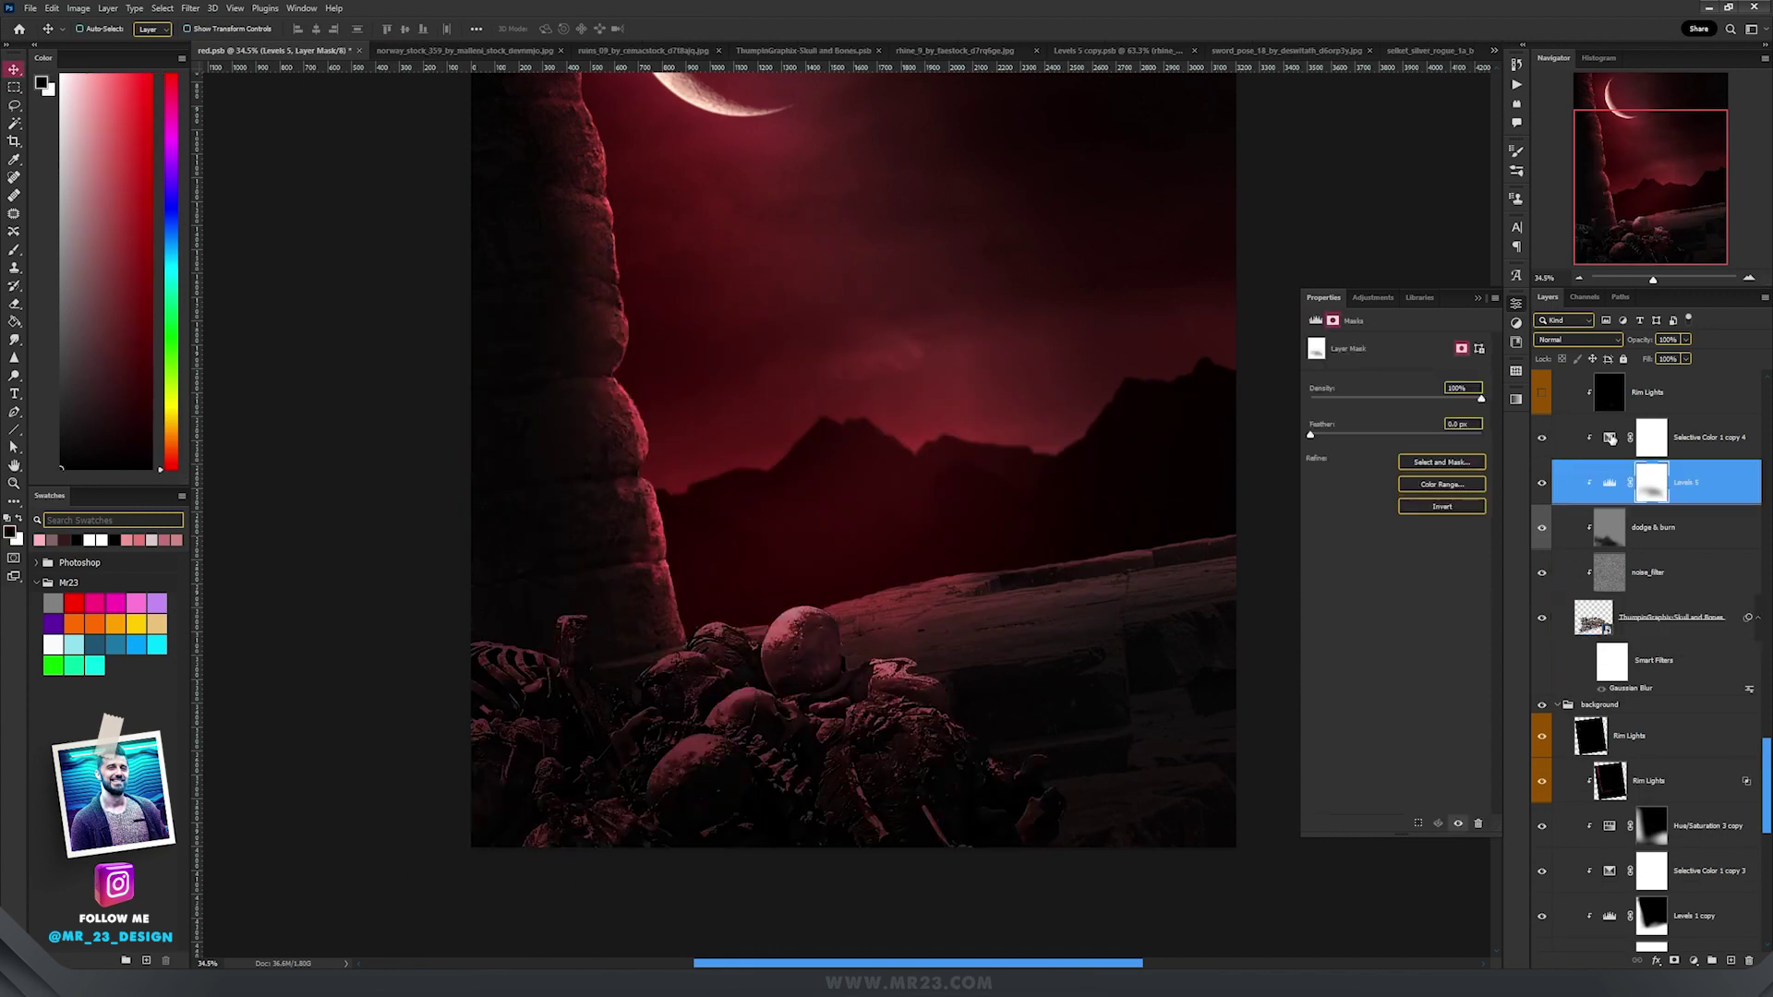
{"action": "left_click", "coordinate": [1610, 438]}
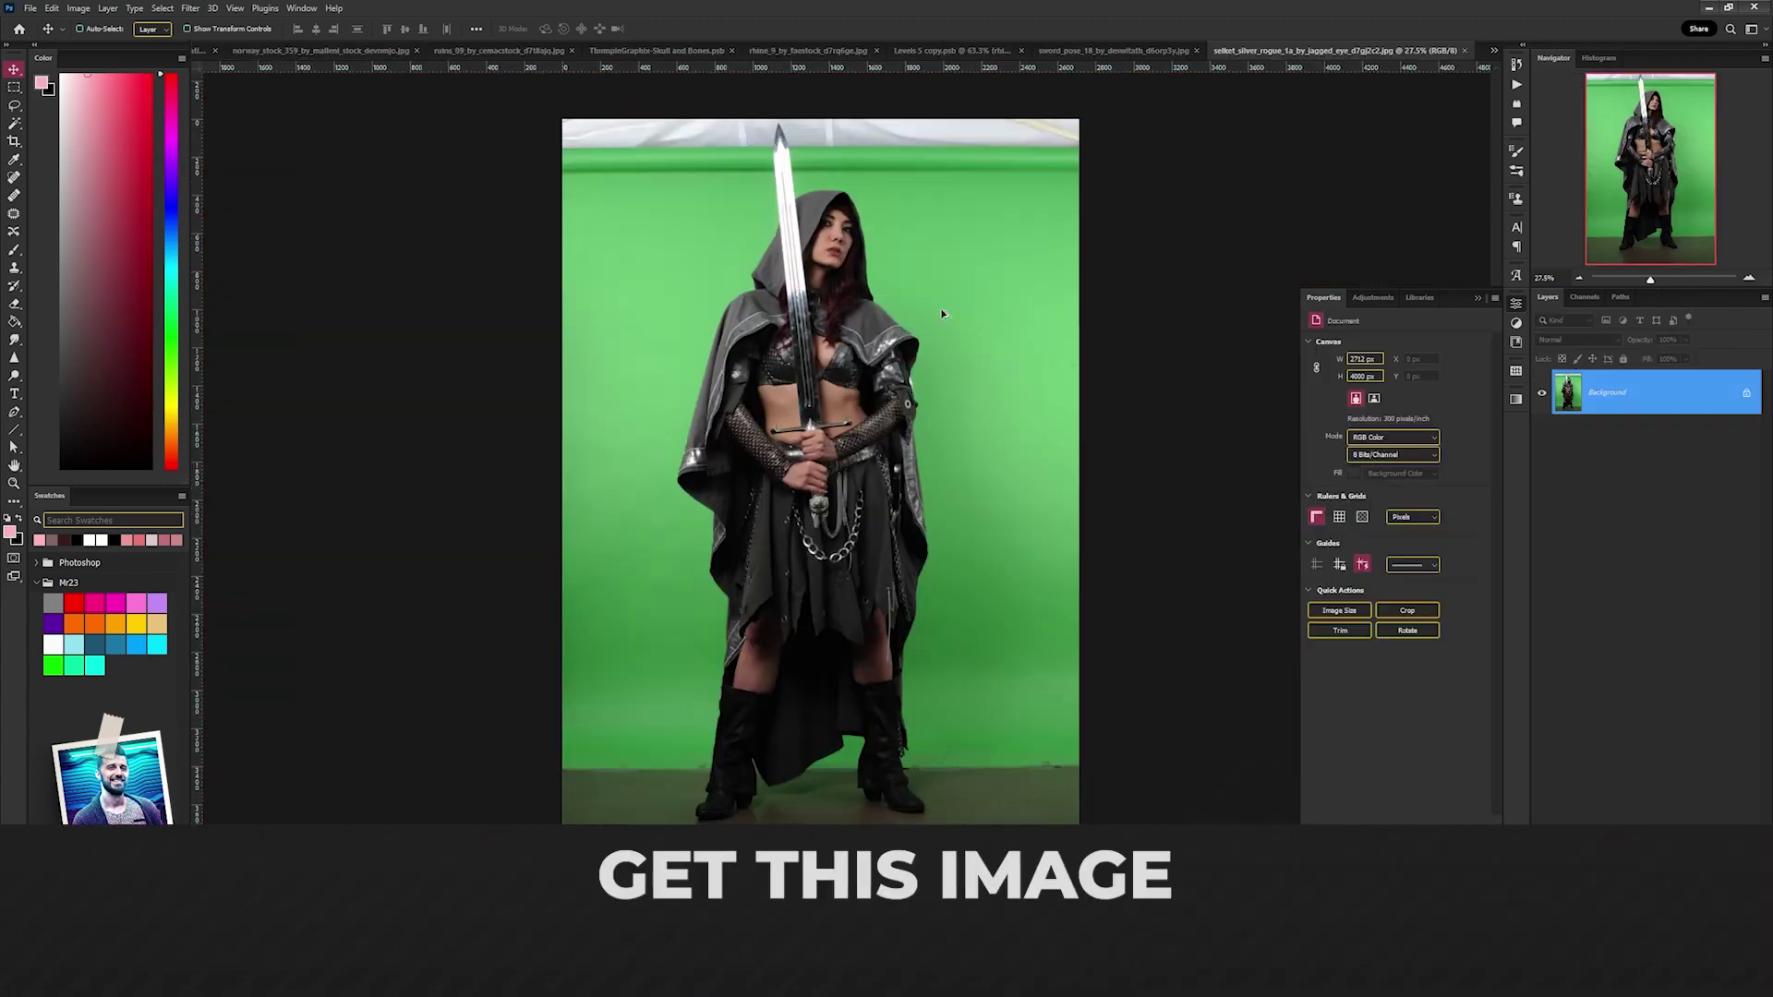
Pan across the green-screen warrior photo from the sword tip down to the boots
{"action": "scroll", "coordinate": [943, 315], "scroll_direction": "up", "scroll_amount": 2}
{"action": "left_click_drag", "start_coordinate": [853, 435], "coordinate": [792, 540]}
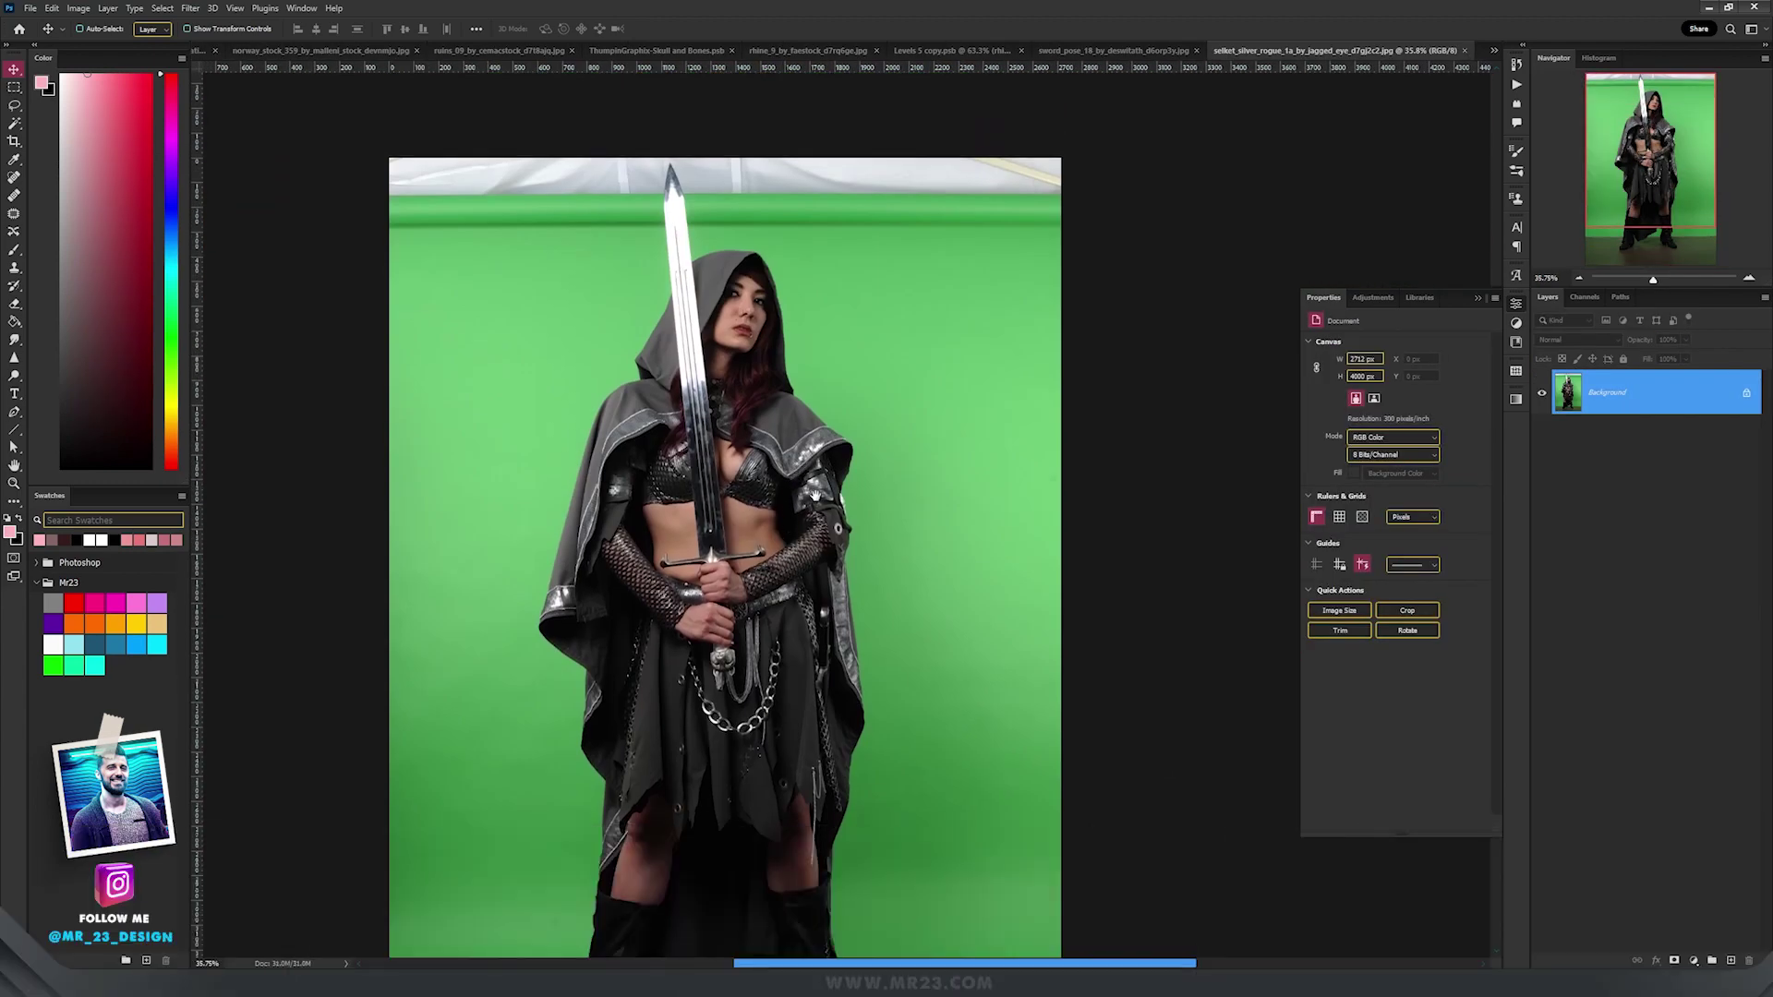
{"action": "left_click_drag", "start_coordinate": [813, 543], "coordinate": [820, 456]}
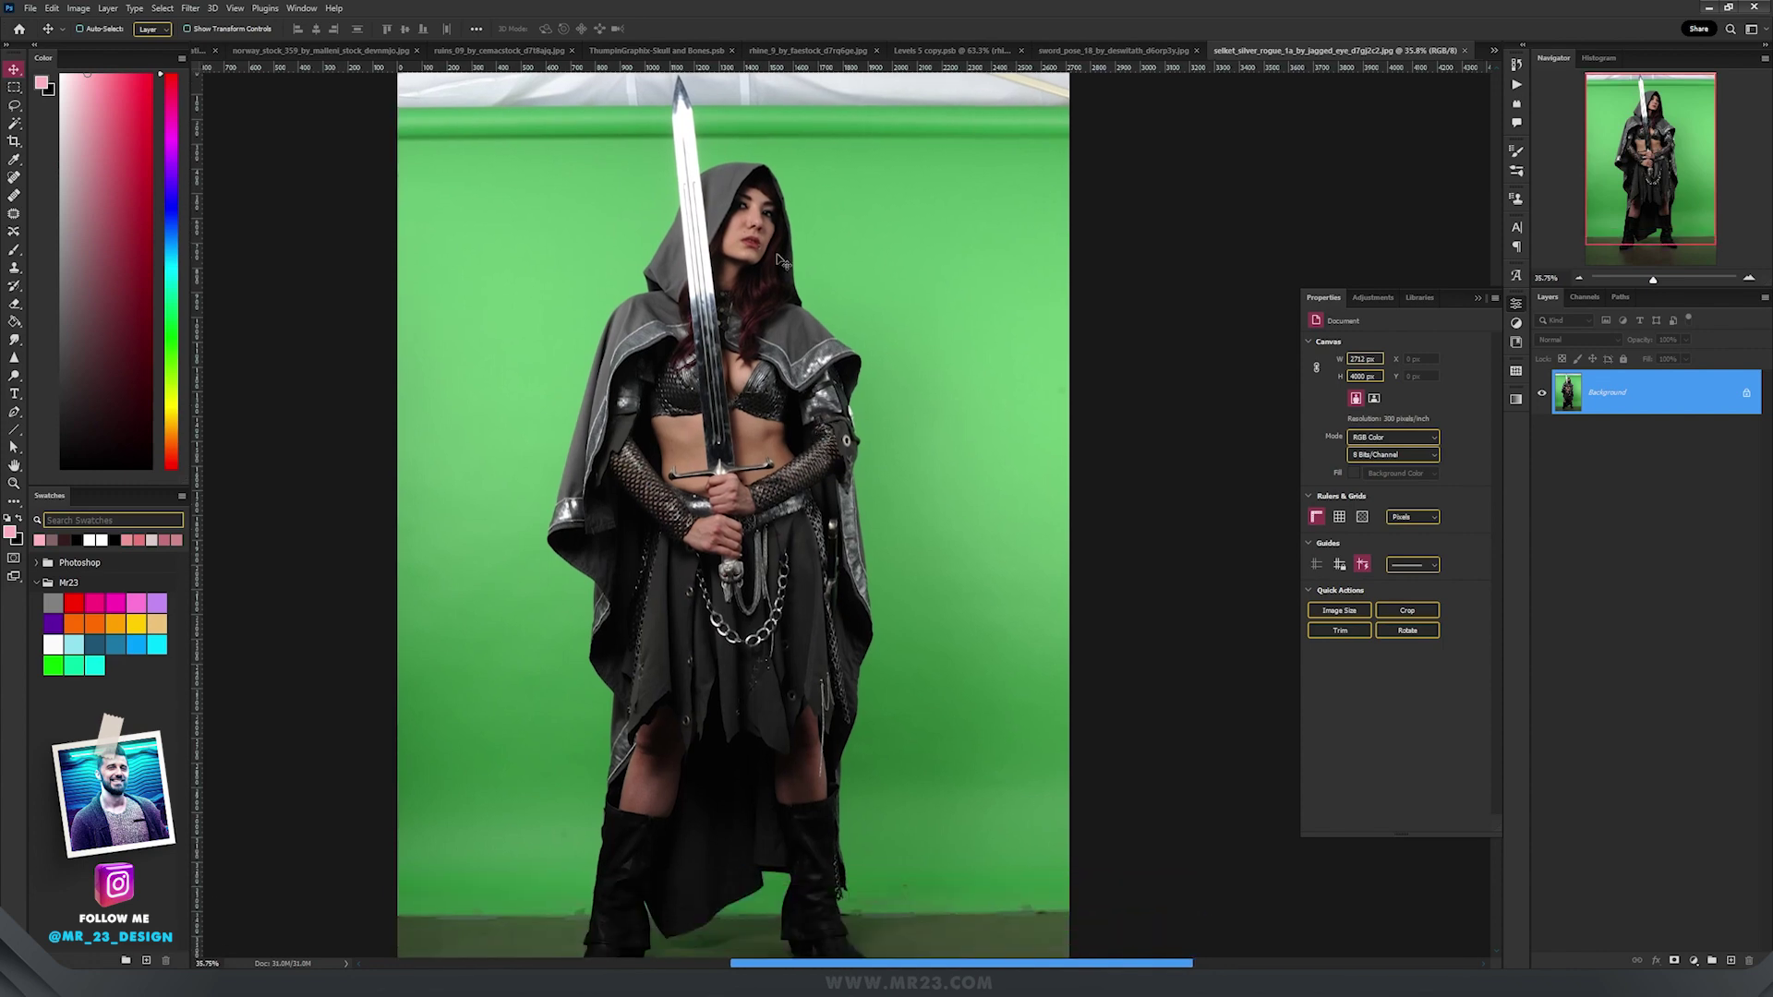
{"action": "scroll", "coordinate": [776, 258], "scroll_direction": "up", "scroll_amount": 3}
{"action": "left_click_drag", "start_coordinate": [802, 453], "coordinate": [804, 506]}
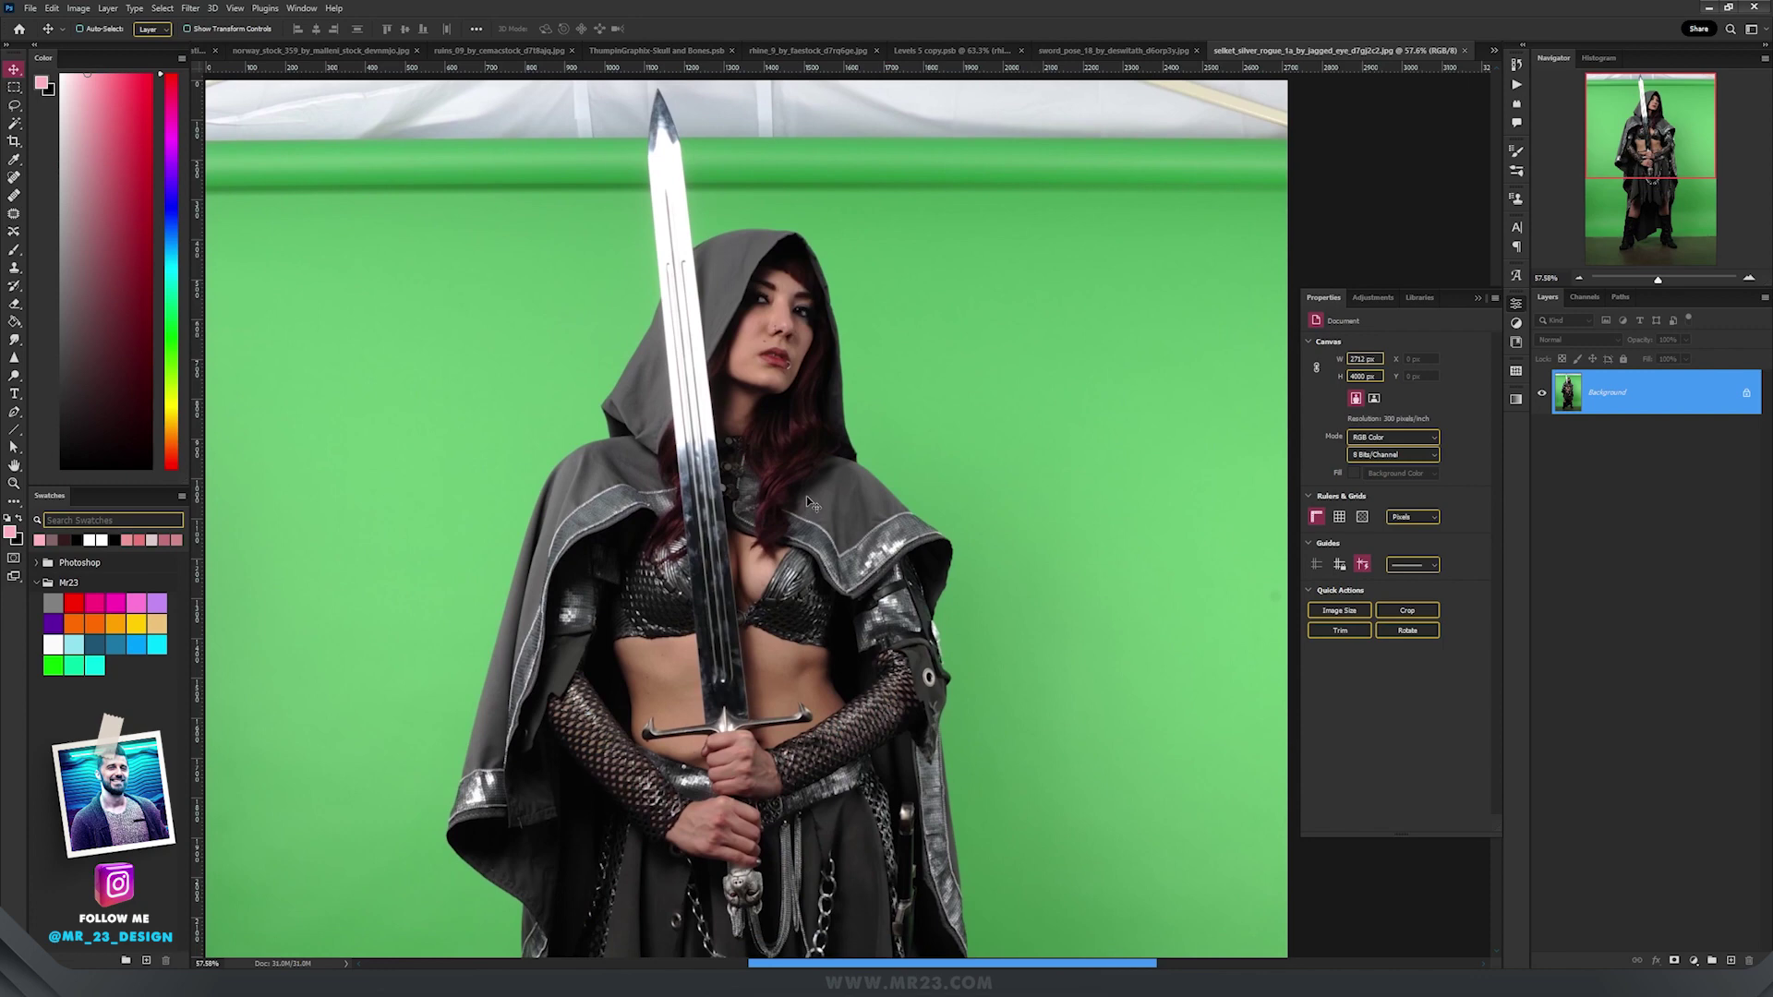
{"action": "left_click_drag", "start_coordinate": [849, 709], "coordinate": [821, 270]}
{"action": "left_click_drag", "start_coordinate": [822, 600], "coordinate": [825, 234]}
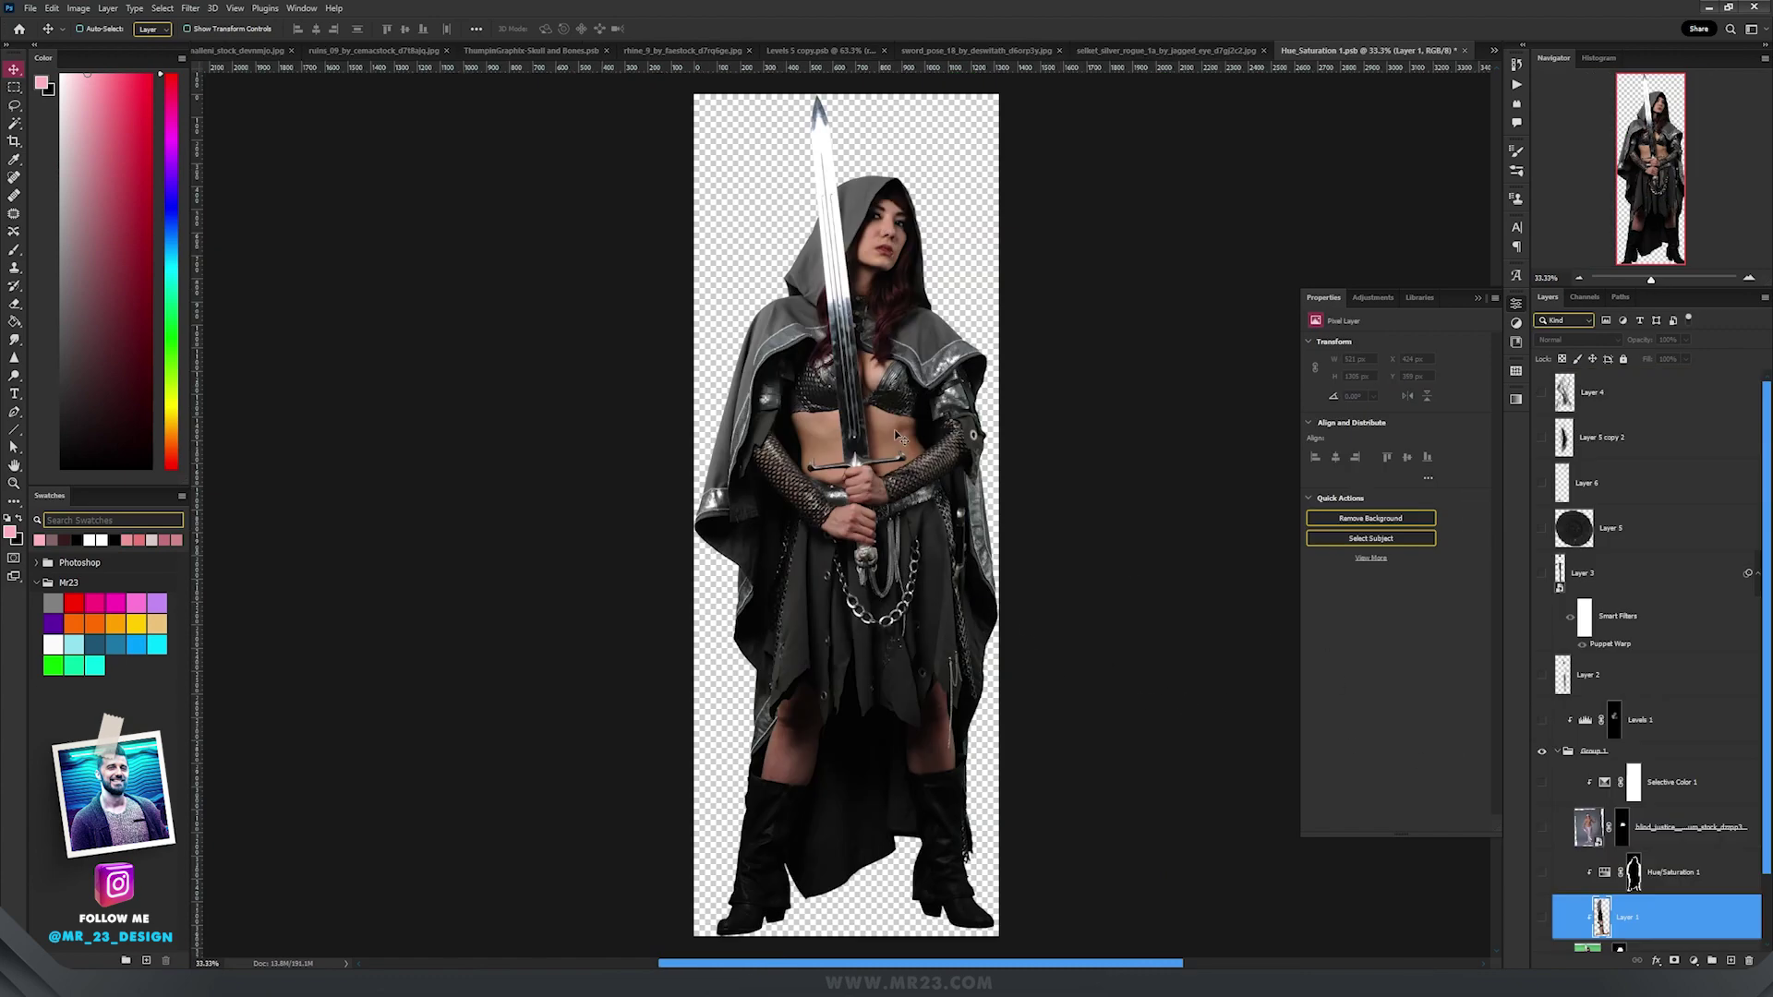
Toggle the warrior's cut-out mask off and on to compare, then select Layer 0
{"action": "scroll", "coordinate": [1697, 862], "scroll_direction": "down", "scroll_amount": 2}
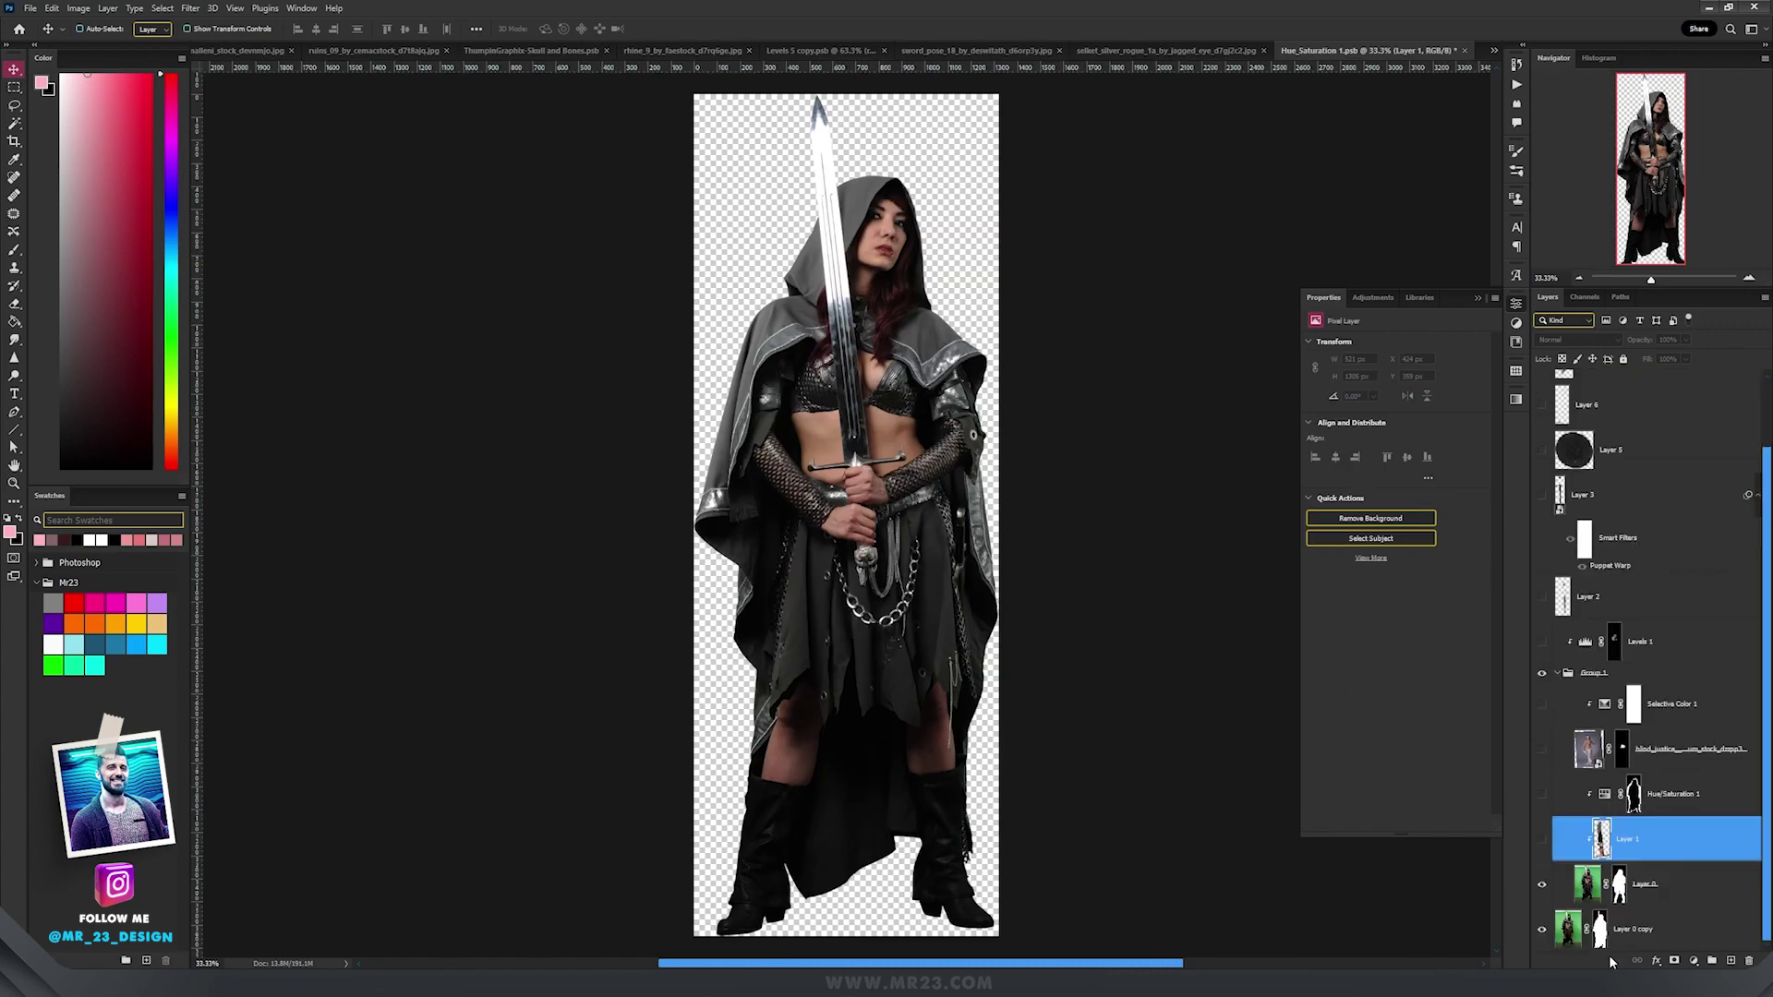
{"action": "left_click", "coordinate": [1600, 929], "text": "shift"}
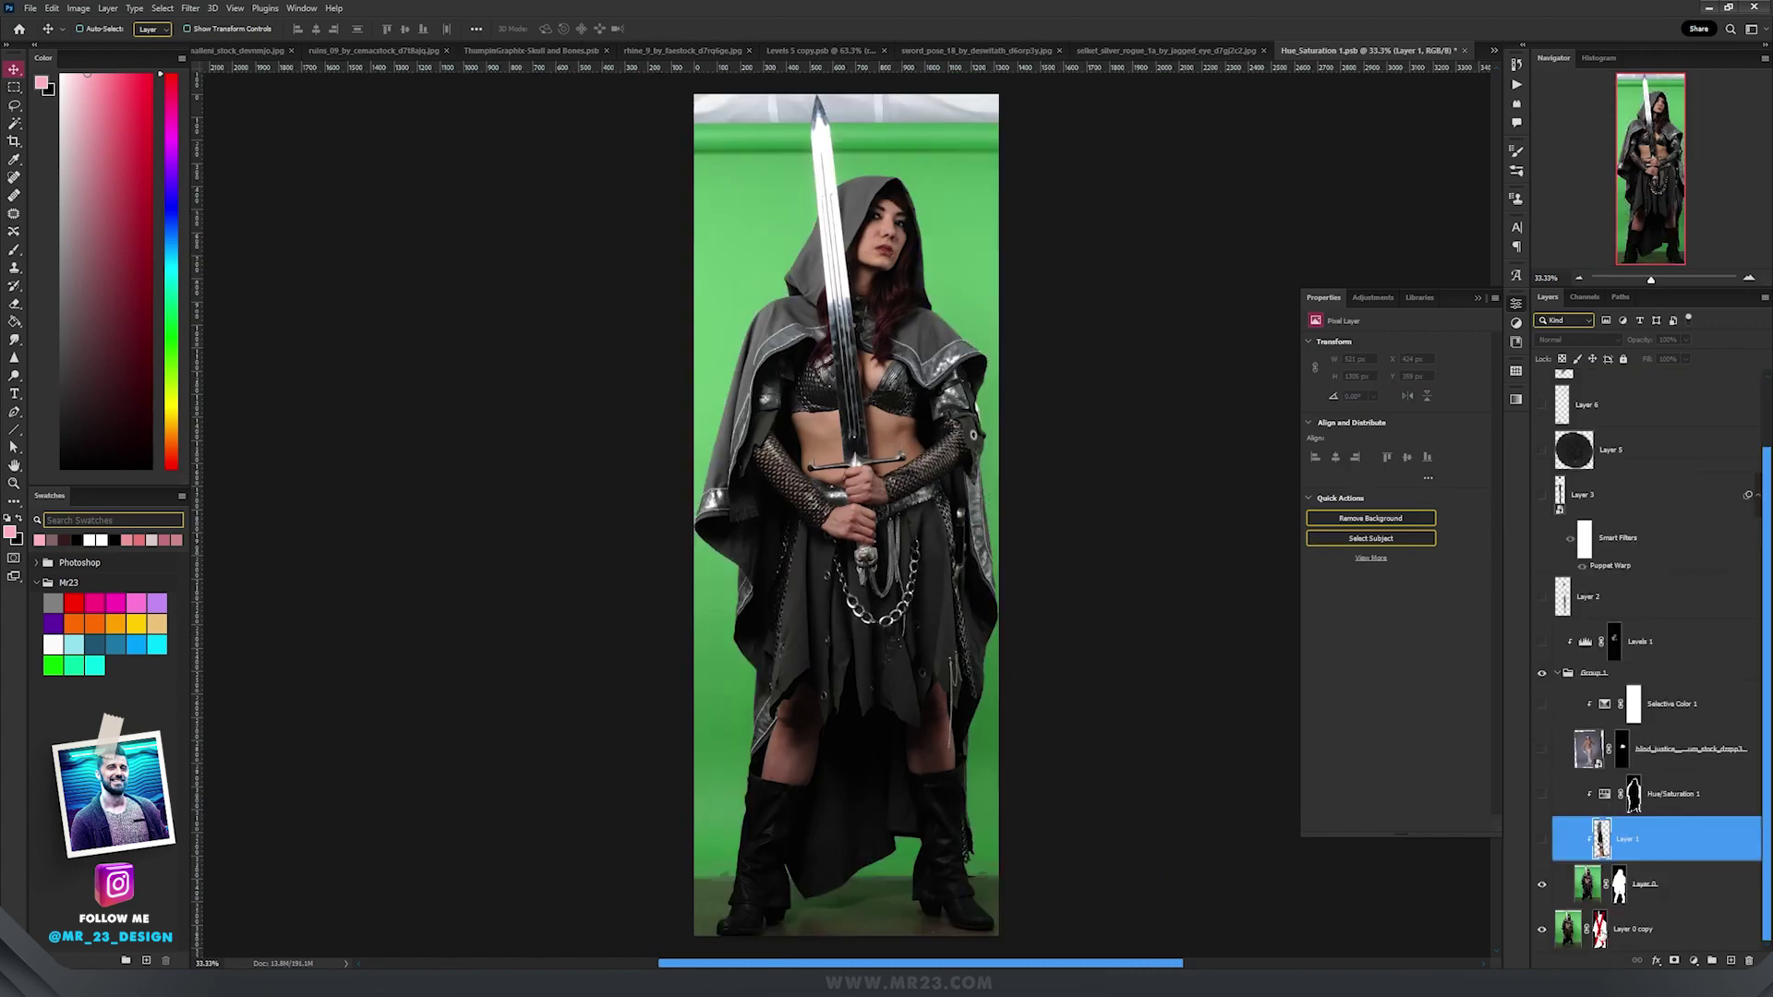
{"action": "left_click", "coordinate": [1601, 929], "text": "shift"}
{"action": "left_click", "coordinate": [1639, 929]}
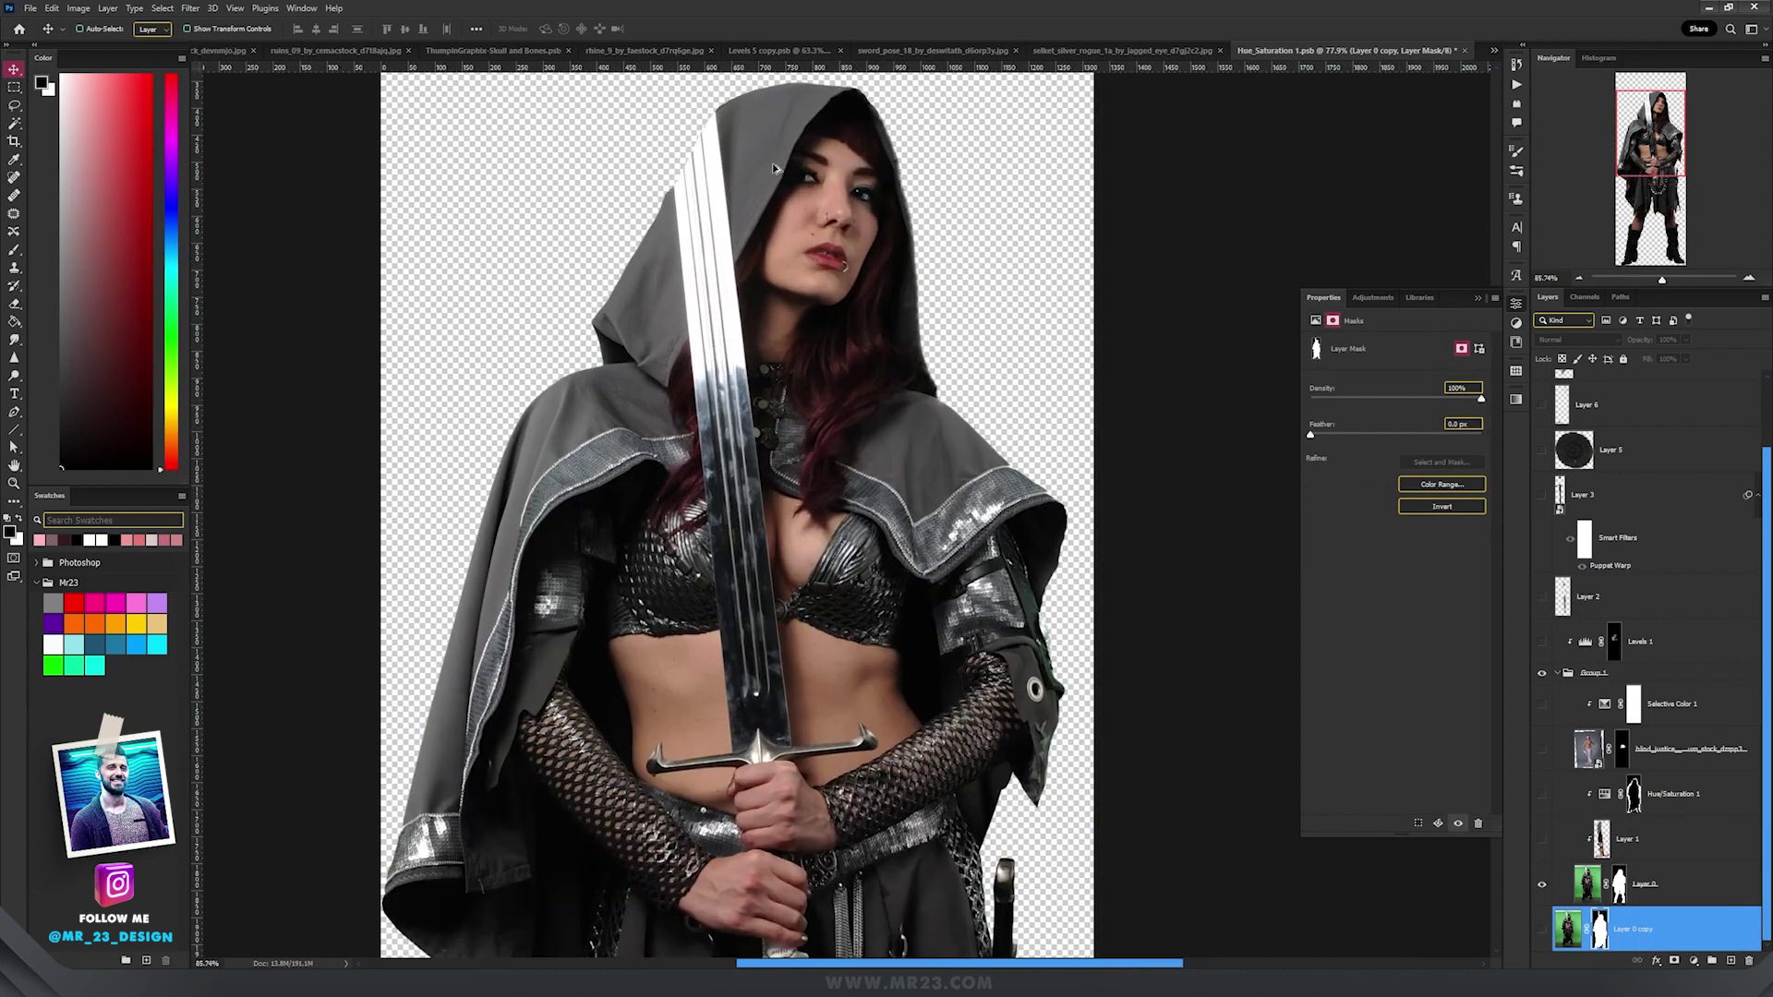
{"action": "left_click", "coordinate": [1660, 896]}
On a new layer above Layer 0, clone hood texture over both sword edges
{"action": "left_click", "coordinate": [1729, 962]}
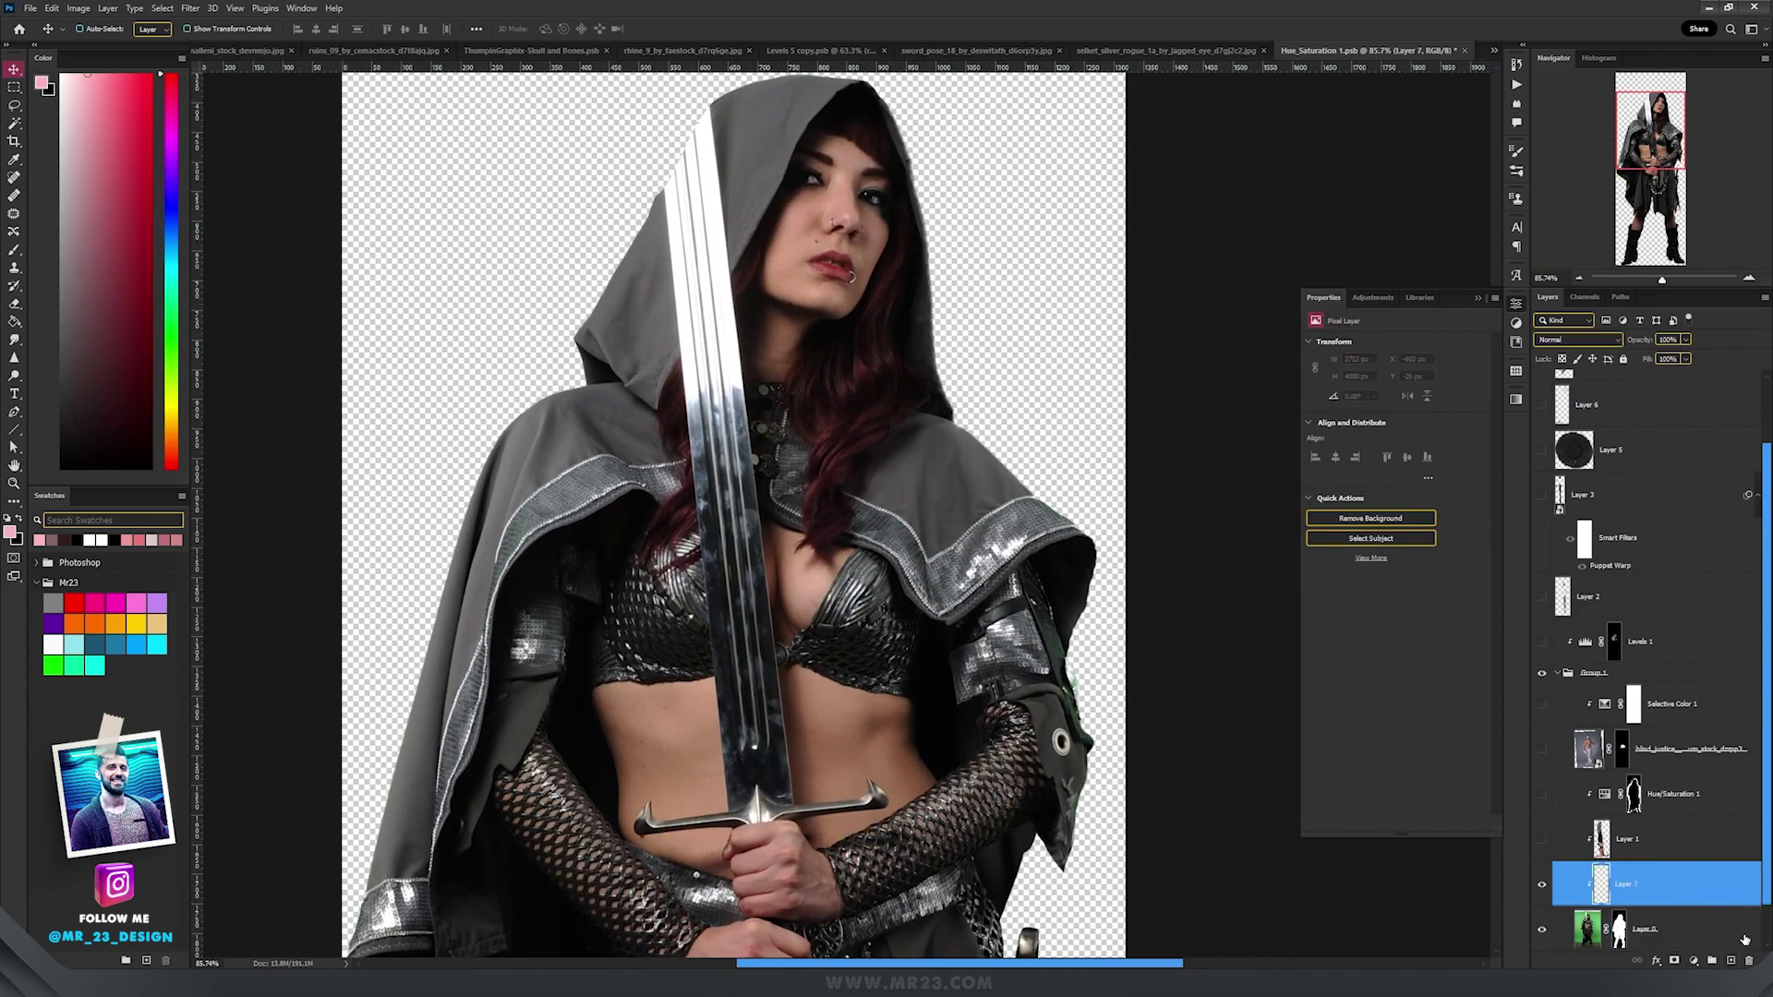
{"action": "left_click", "coordinate": [16, 270]}
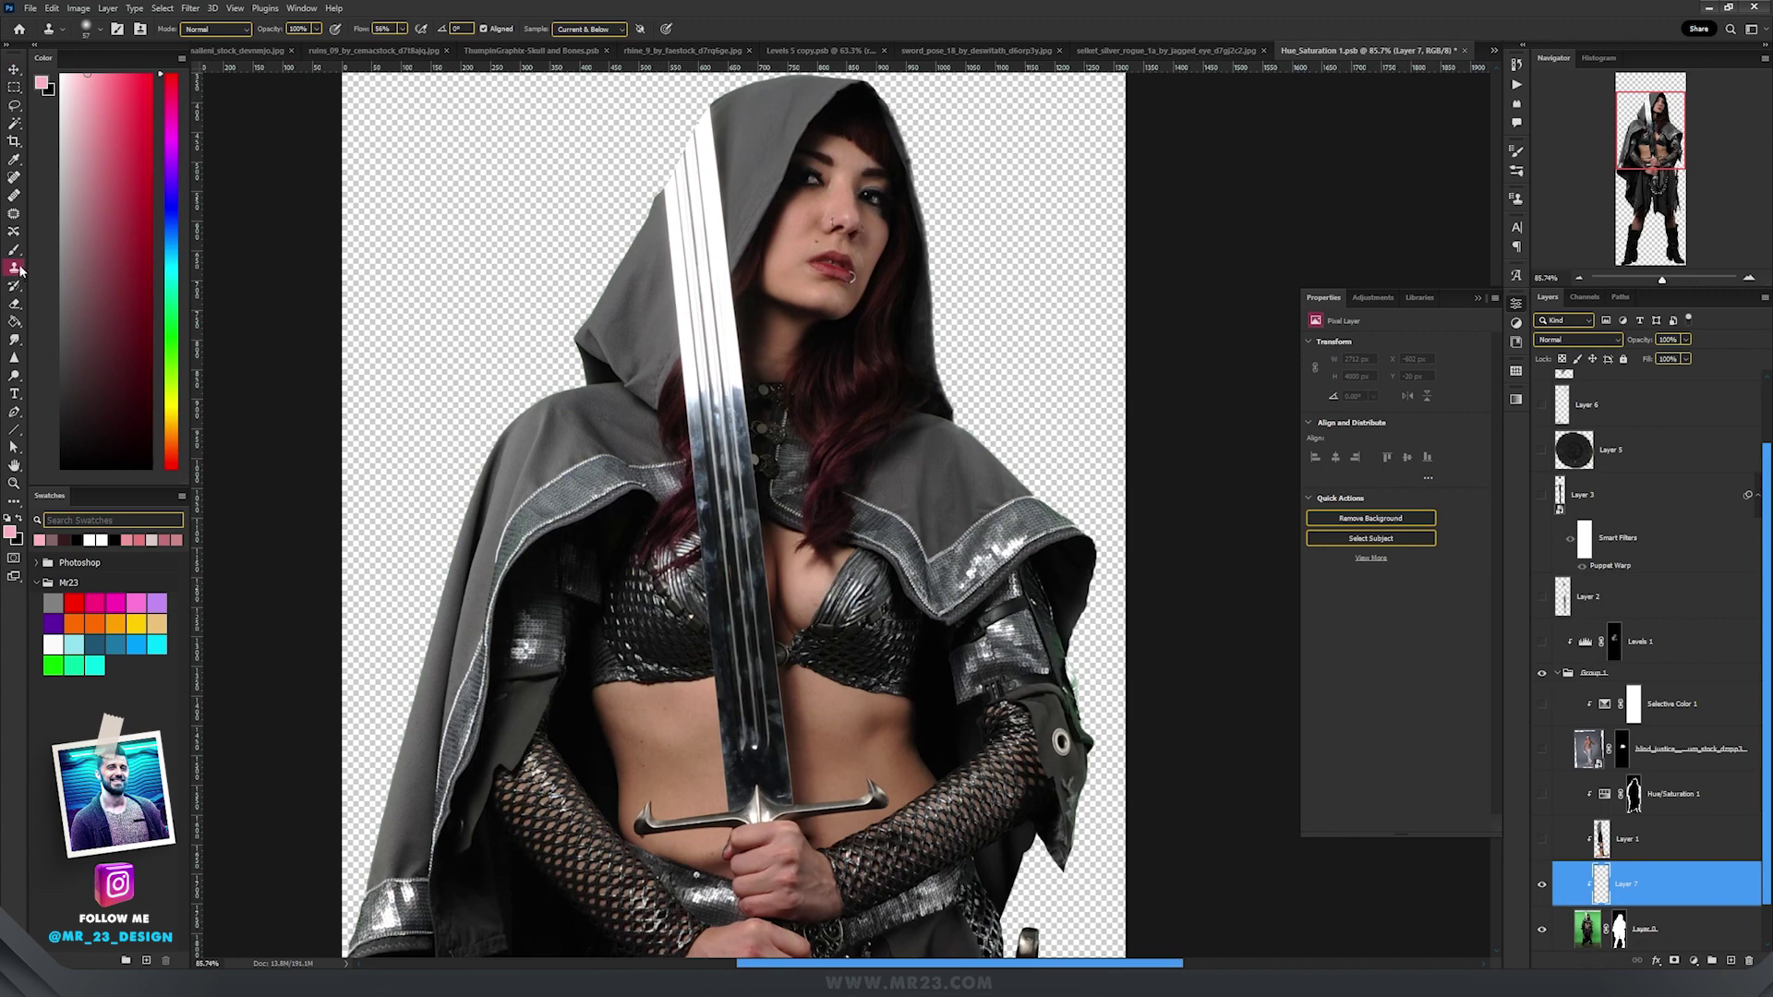
{"action": "scroll", "coordinate": [753, 129], "scroll_direction": "up", "scroll_amount": 5}
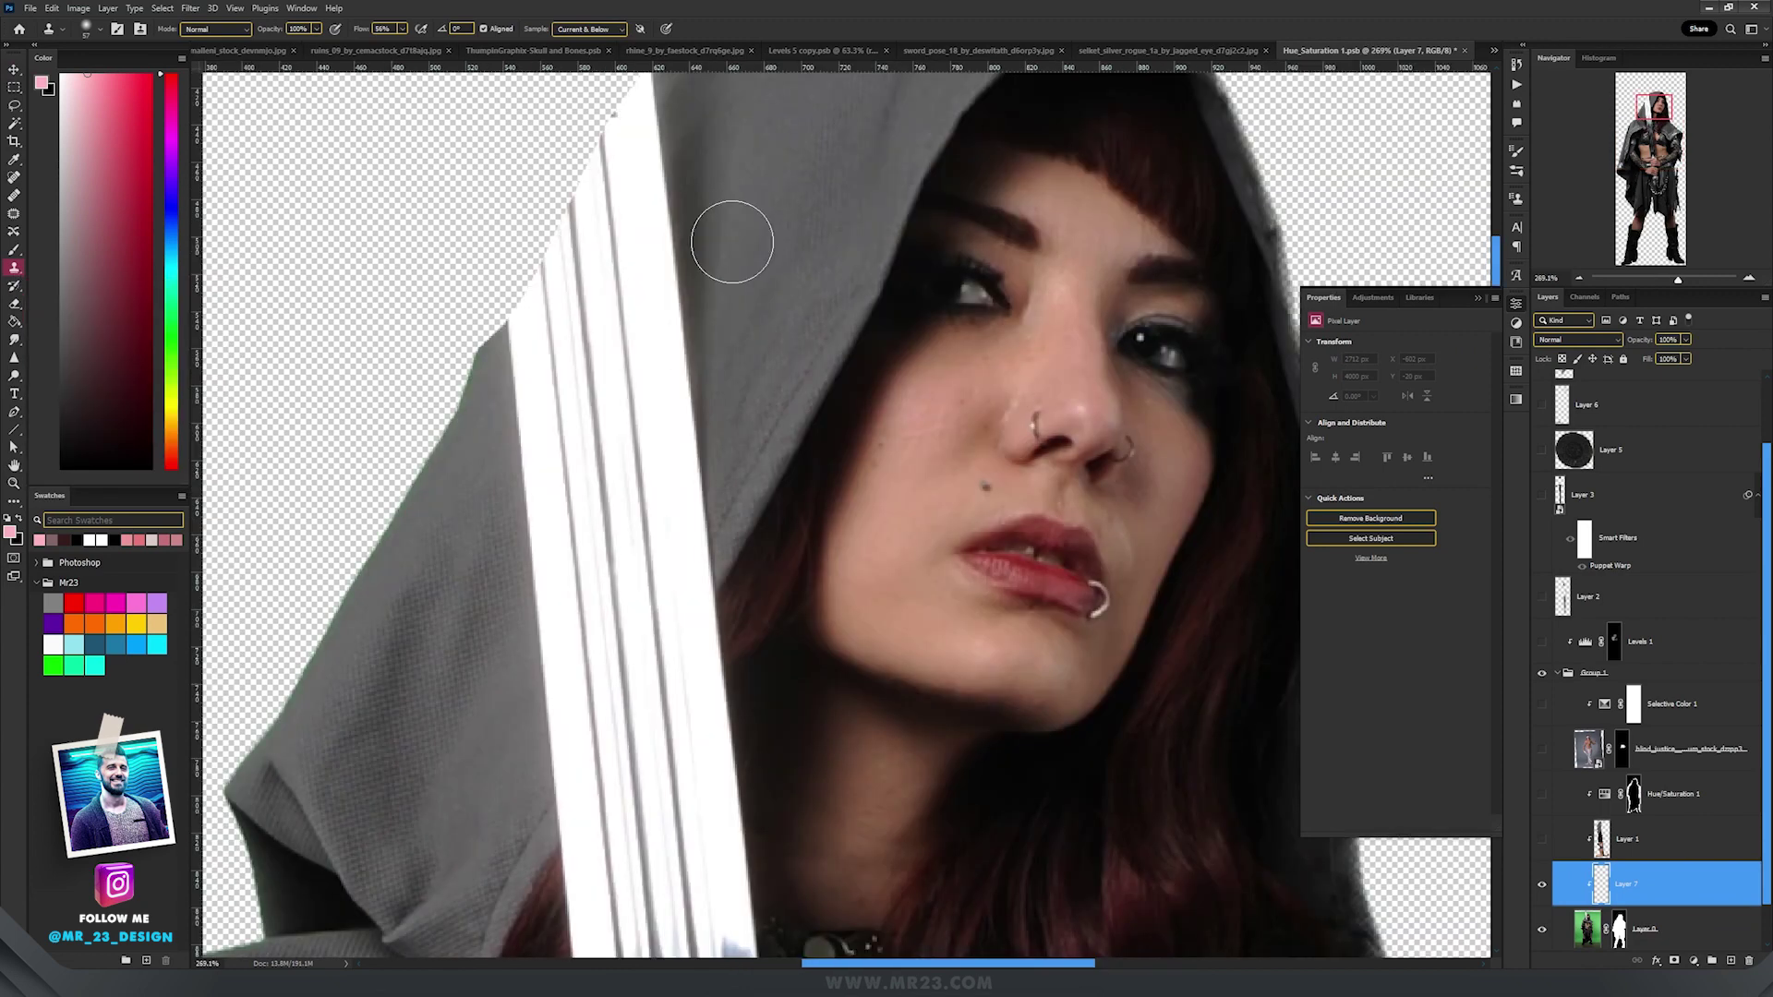
{"action": "mouse_move", "coordinate": [683, 275]}
{"action": "left_mouse_down"}
{"action": "mouse_move", "coordinate": [669, 201]}
{"action": "mouse_move", "coordinate": [674, 386]}
{"action": "left_mouse_up"}
{"action": "left_click", "coordinate": [472, 536], "text": "alt"}
{"action": "mouse_move", "coordinate": [554, 582]}
{"action": "left_mouse_down"}
{"action": "mouse_move", "coordinate": [507, 384]}
{"action": "mouse_move", "coordinate": [531, 492]}
{"action": "left_mouse_up"}
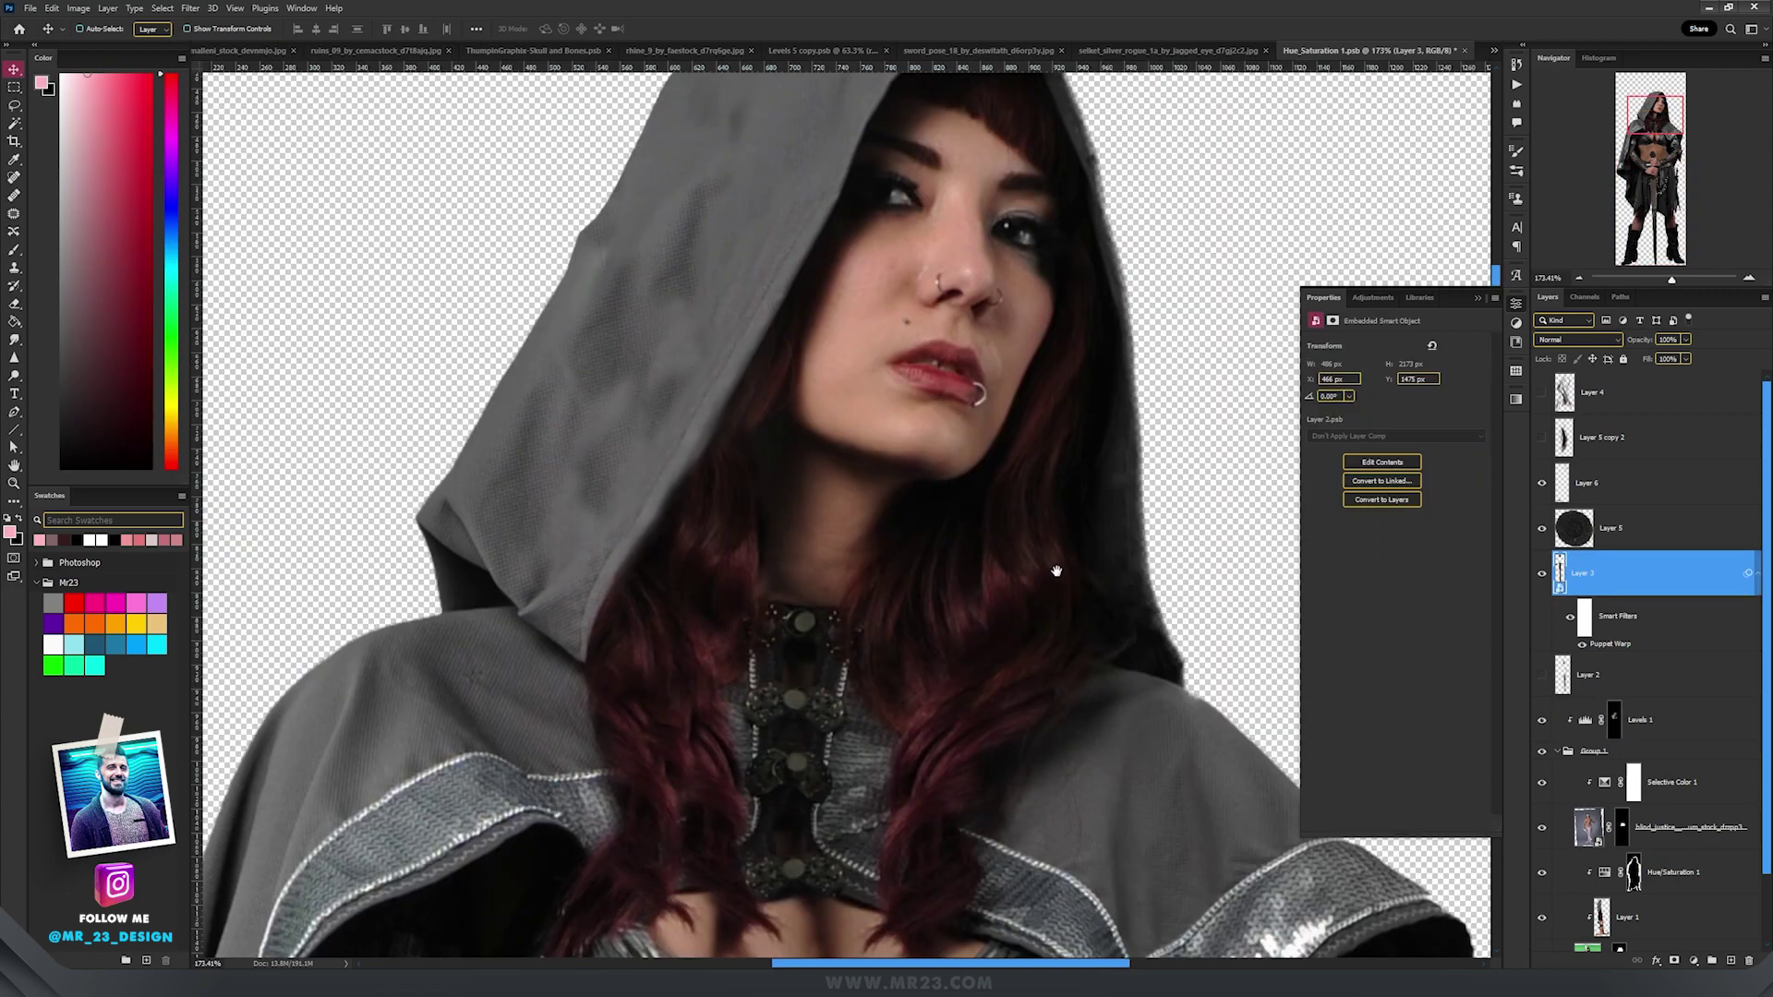
Show the extra hair strands over the chest and bring up the rhine_9 cloak photo
{"action": "left_click_drag", "start_coordinate": [1057, 571], "coordinate": [1071, 531]}
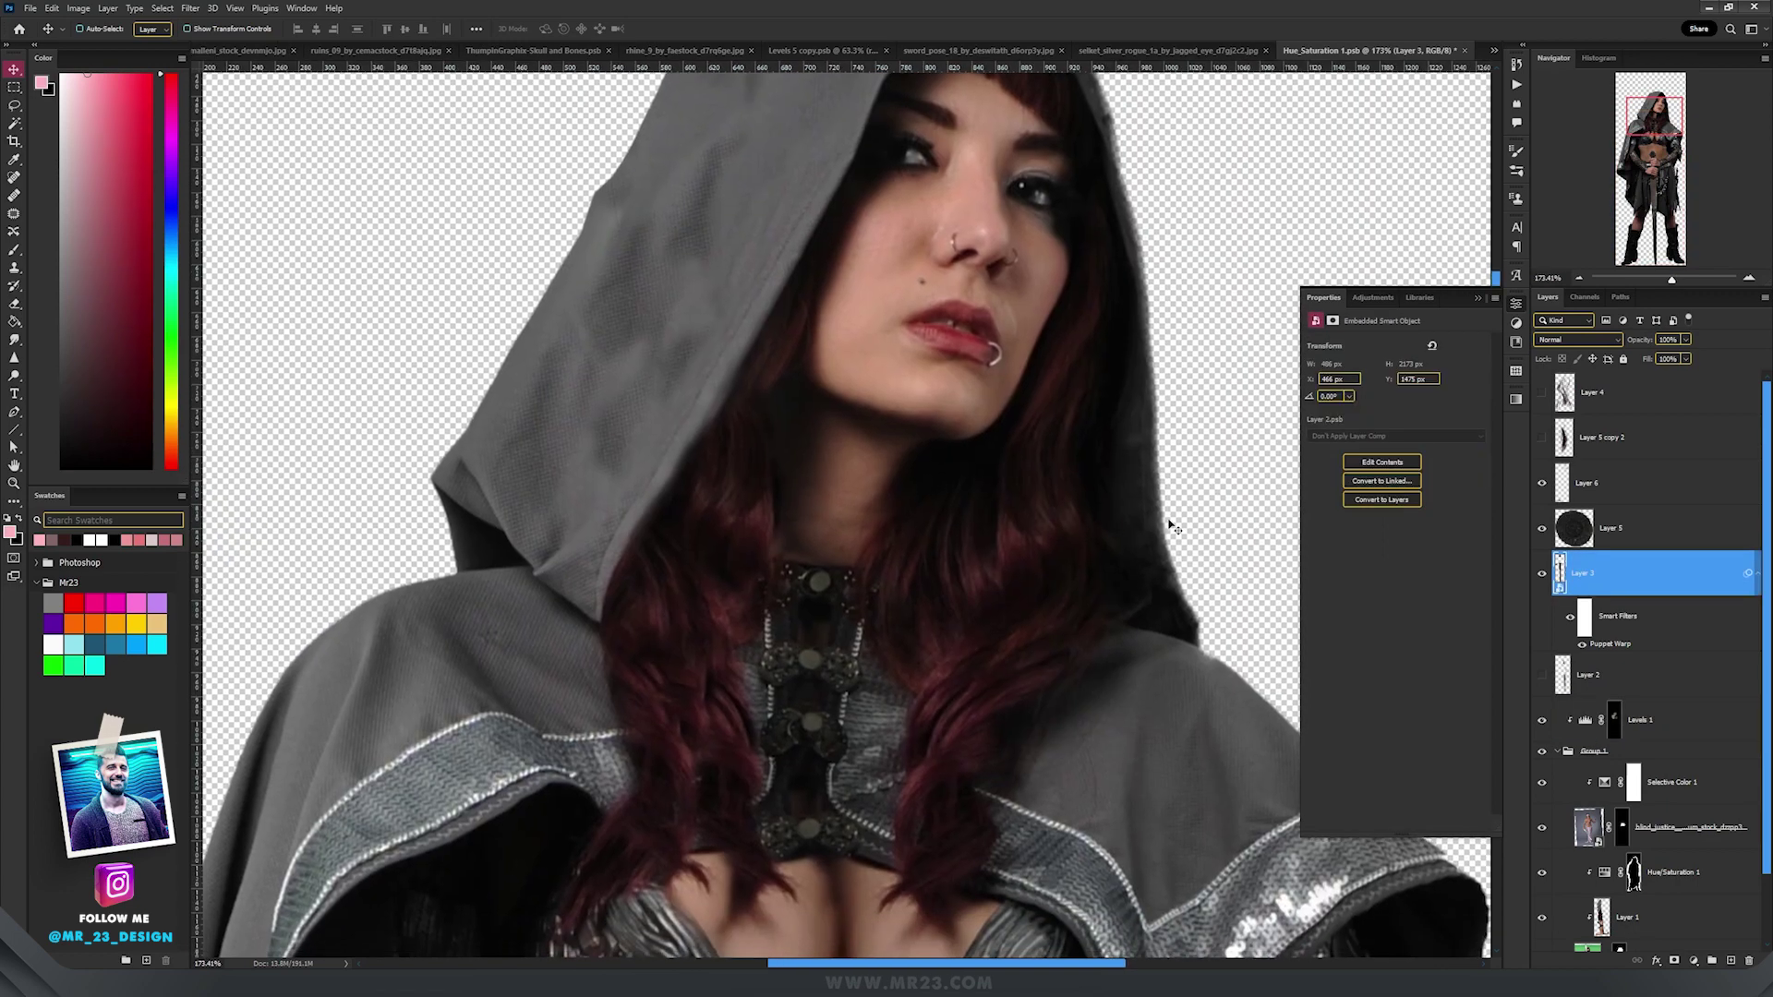
{"action": "left_click", "coordinate": [1539, 395]}
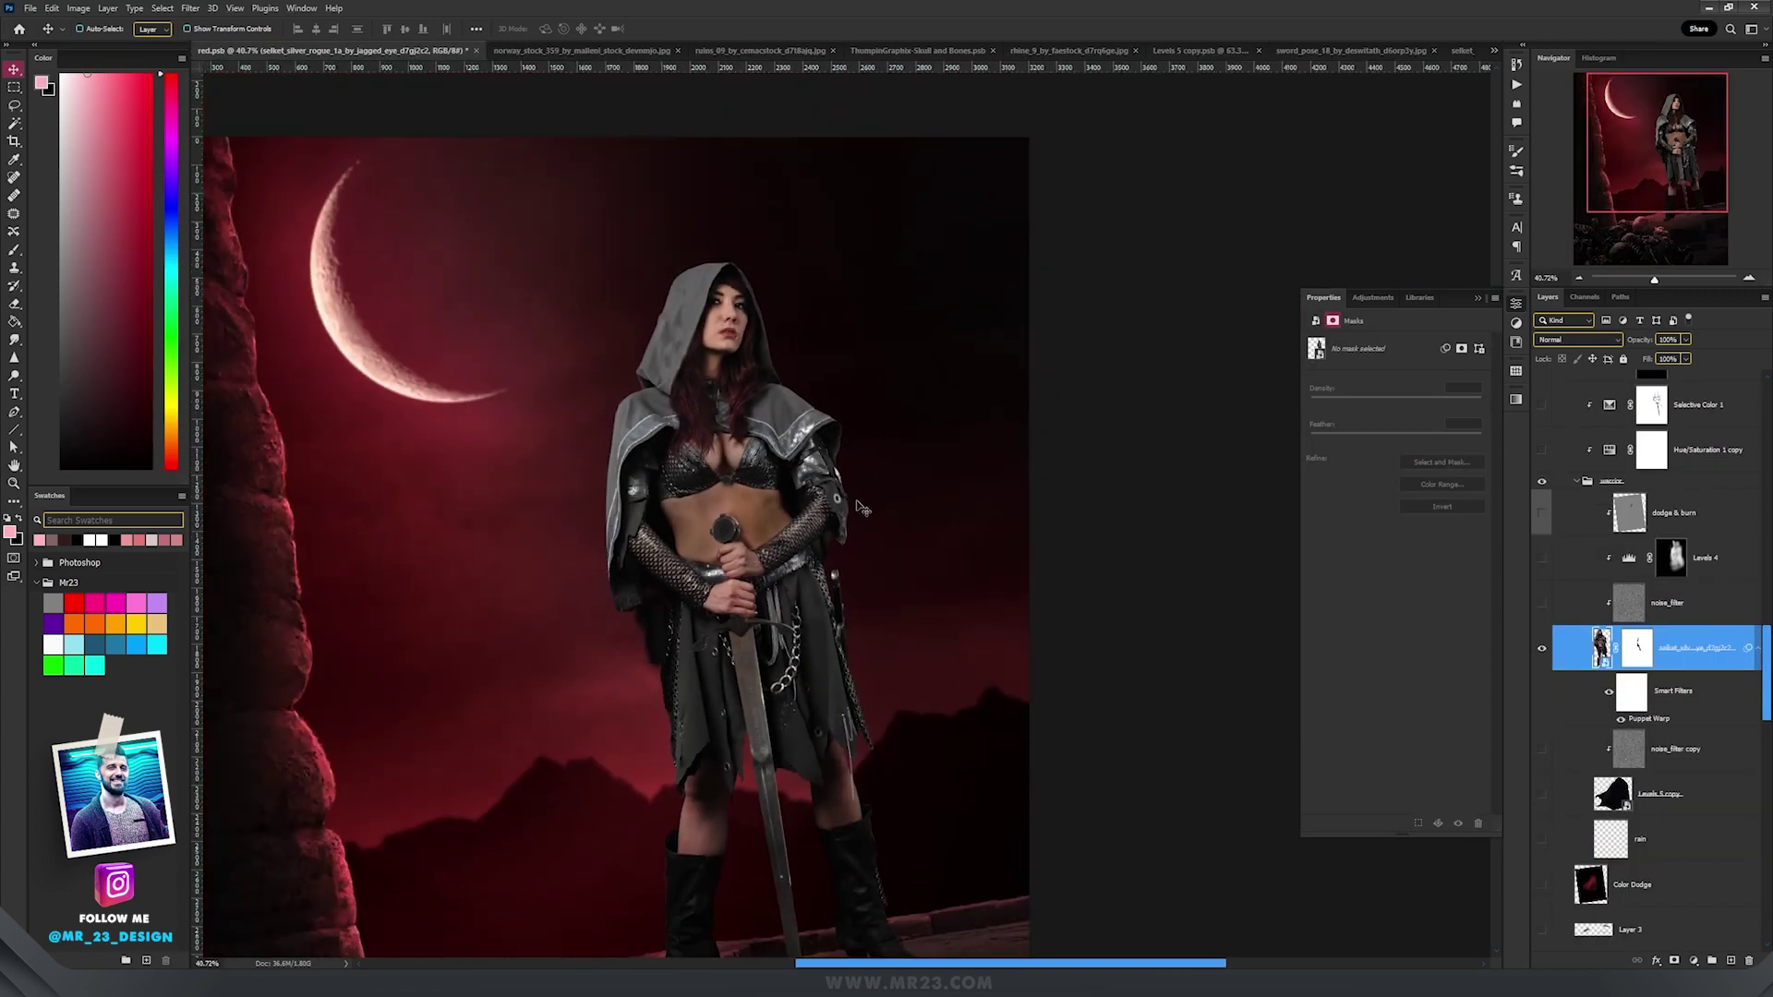
{"action": "left_click_drag", "start_coordinate": [862, 508], "coordinate": [868, 376]}
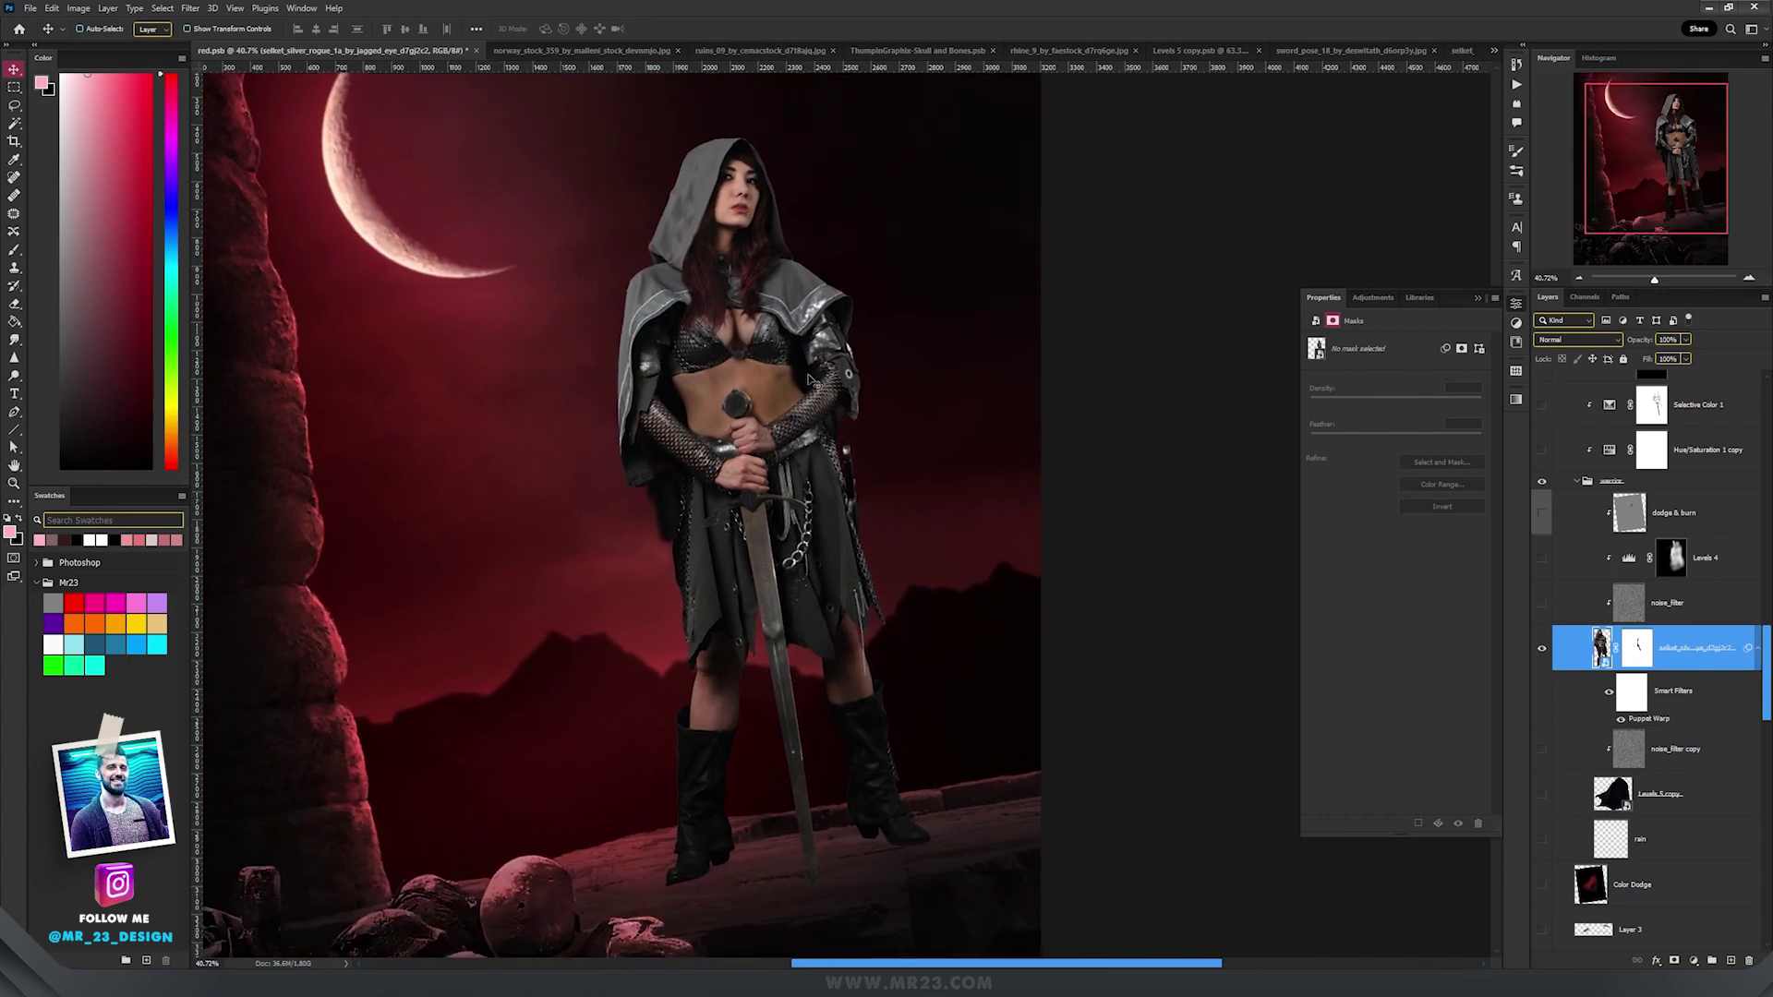
{"action": "scroll", "coordinate": [681, 362], "scroll_direction": "up", "scroll_amount": 2}
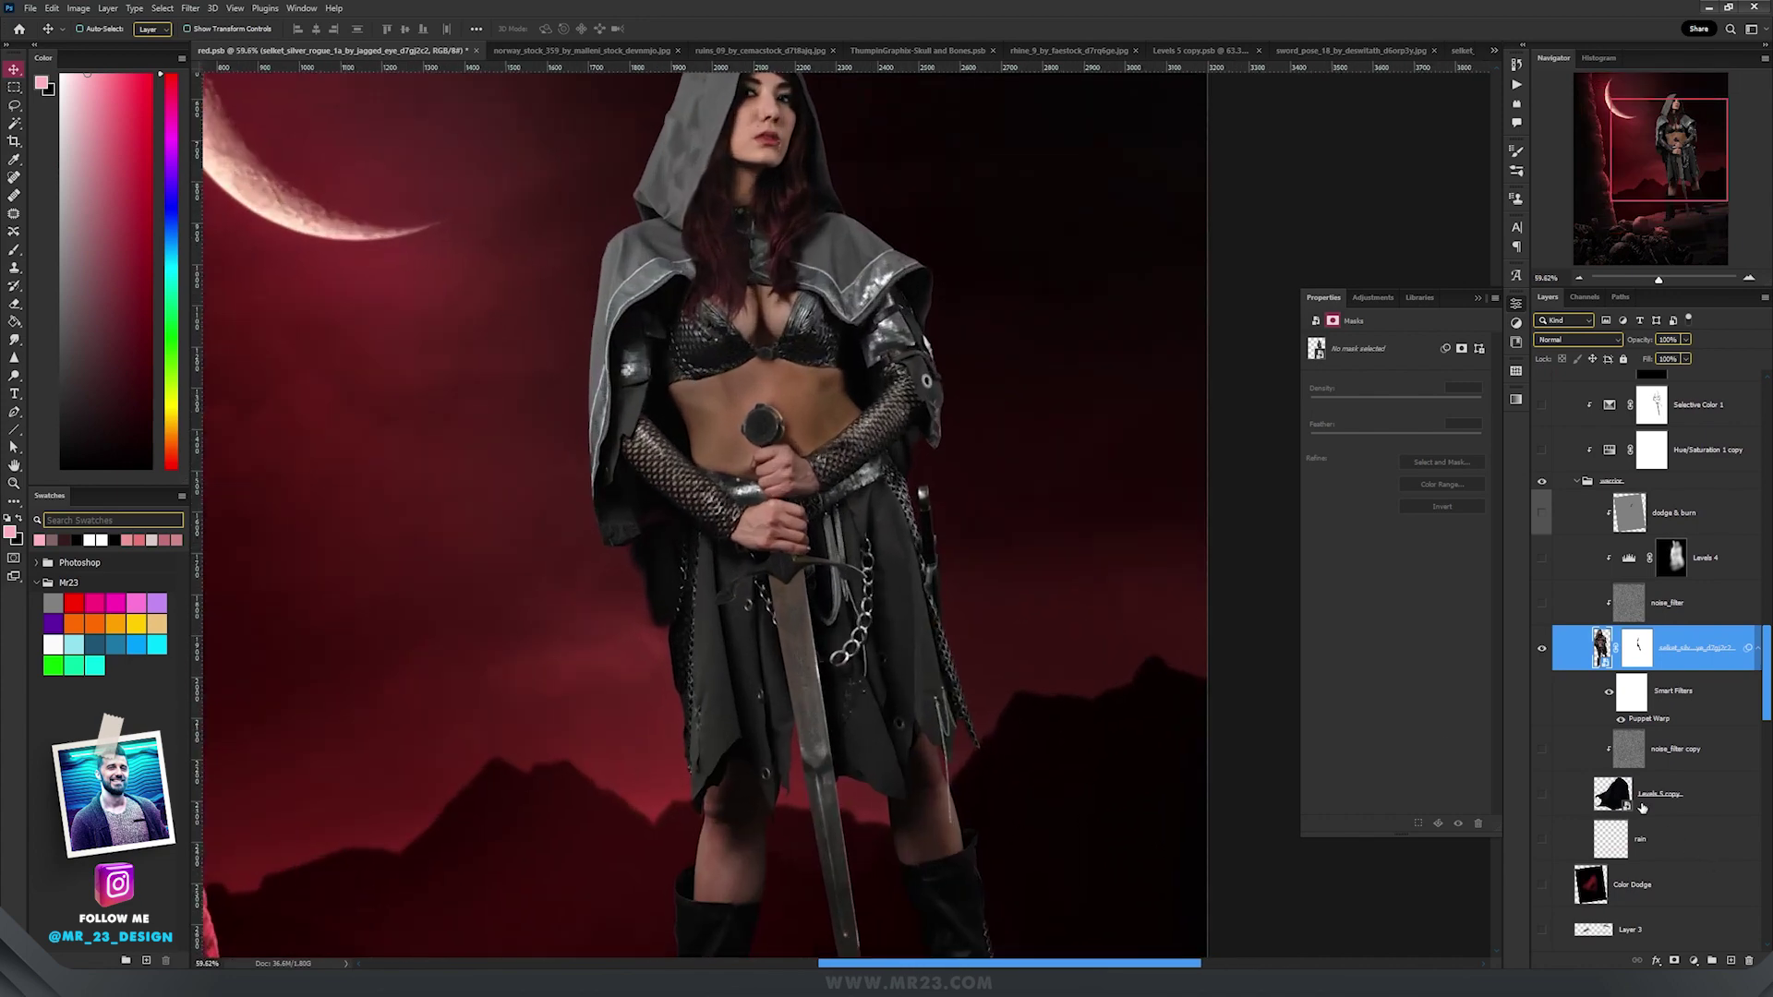
{"action": "left_click", "coordinate": [1069, 50]}
{"action": "scroll", "coordinate": [879, 277], "scroll_direction": "down", "scroll_amount": 5}
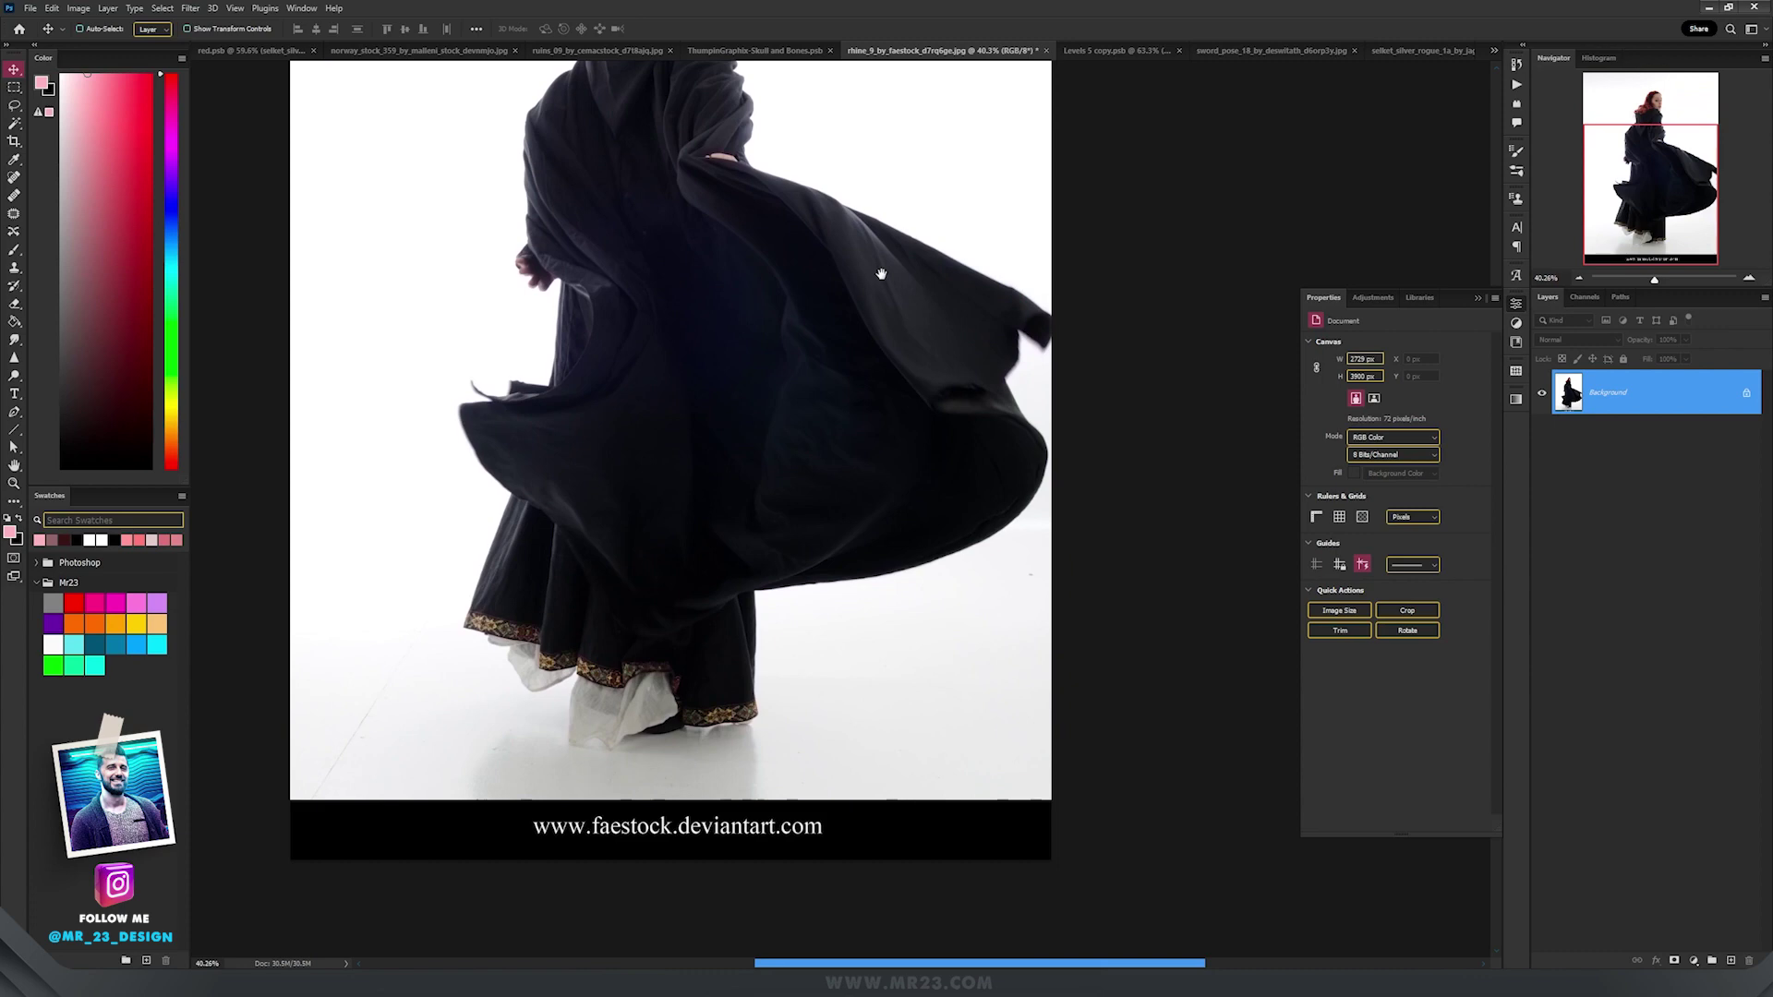
Trace a pen path along the cloak's edge starting at the shoulder
{"action": "left_click_drag", "start_coordinate": [881, 274], "coordinate": [831, 459]}
{"action": "key", "text": "p"}
{"action": "left_click", "coordinate": [667, 345]}
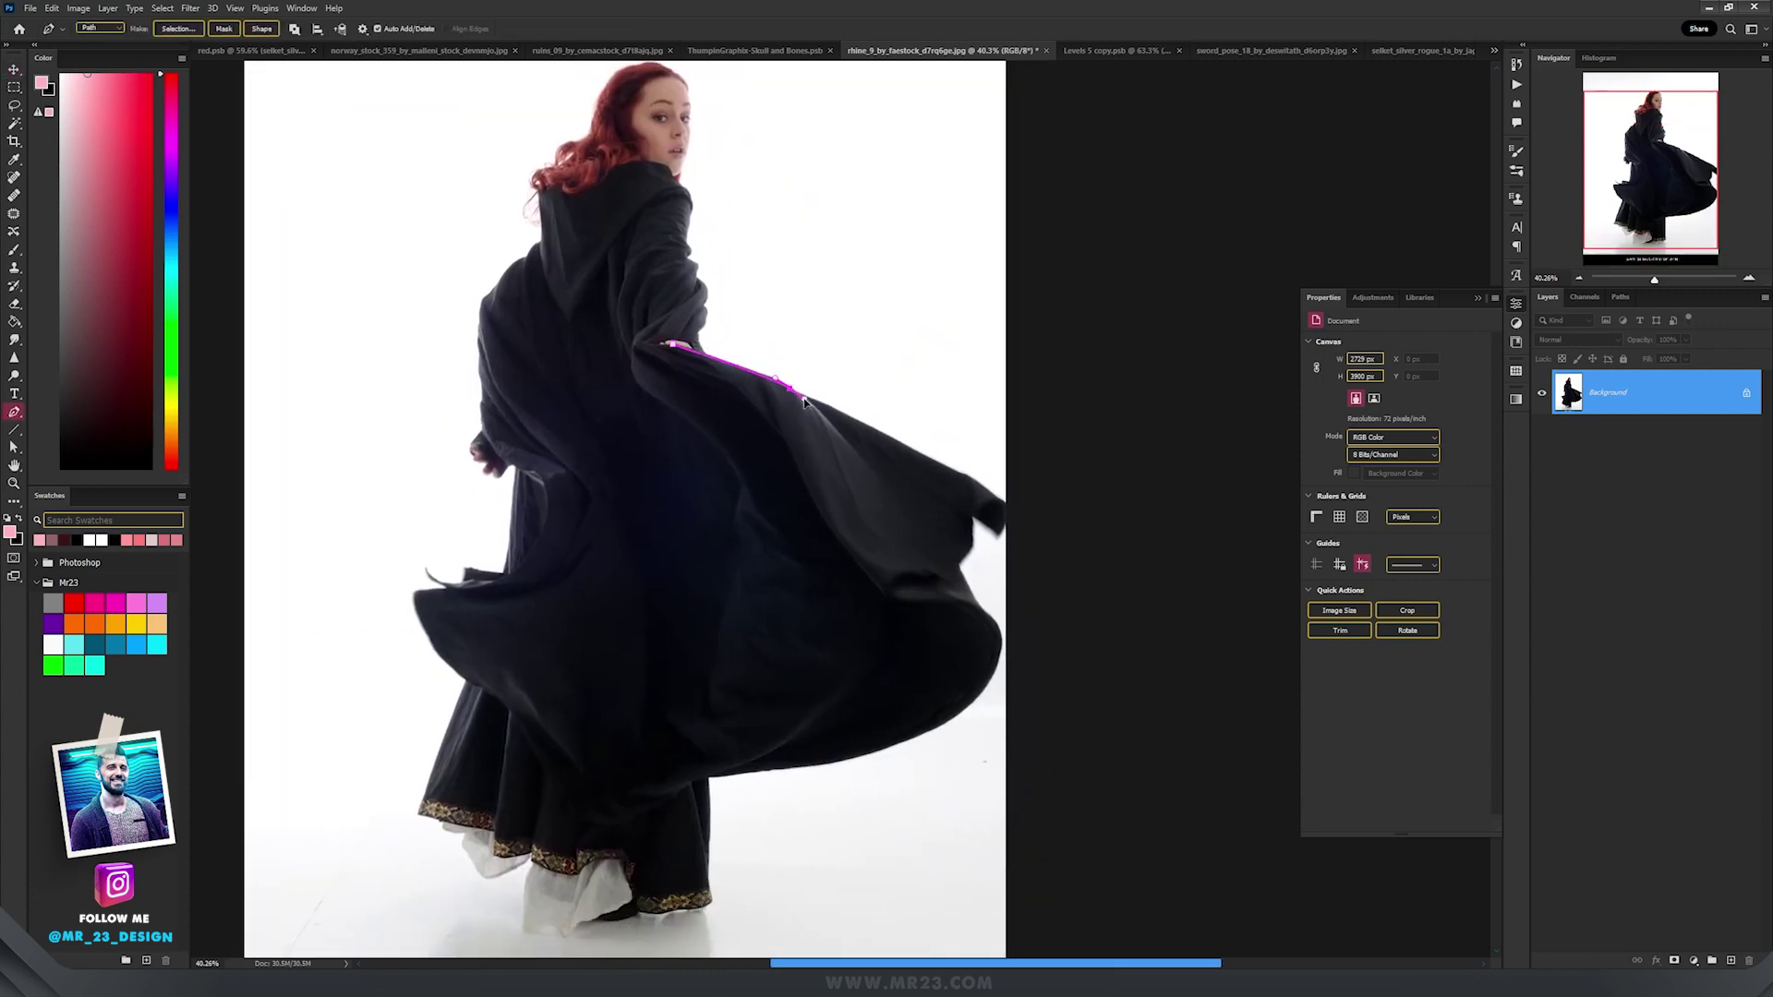
{"action": "left_click", "coordinate": [924, 459]}
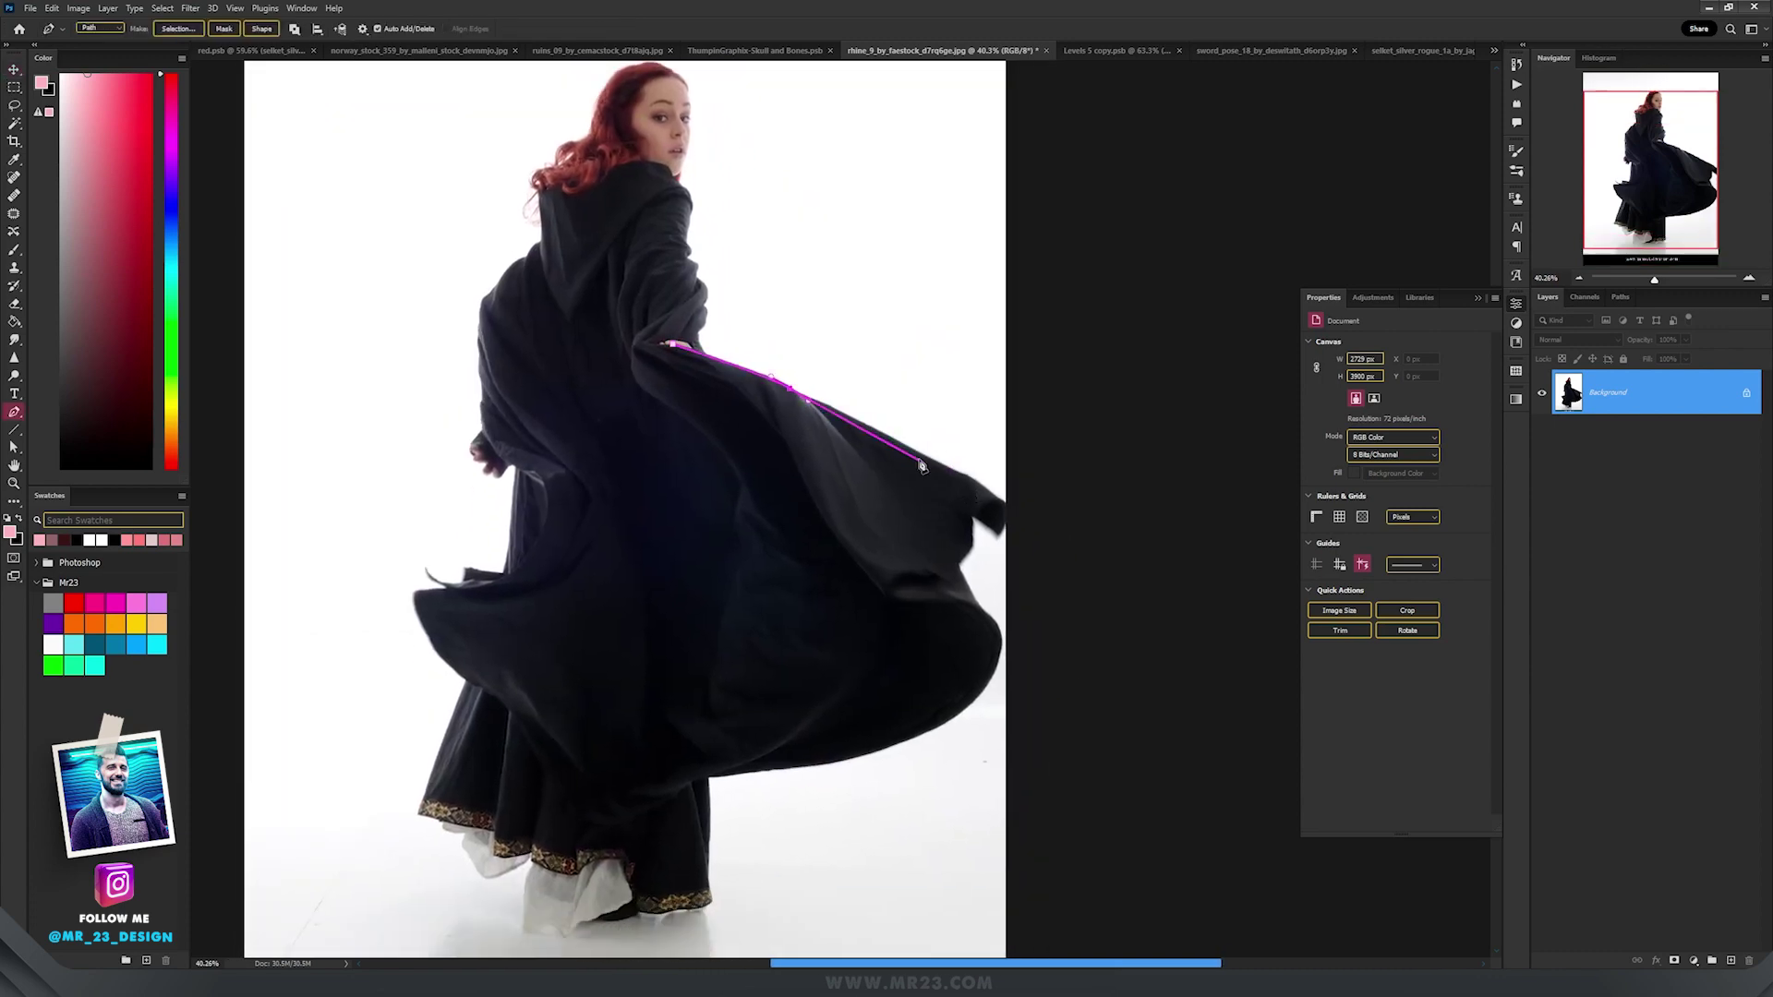
{"action": "left_click", "coordinate": [987, 492]}
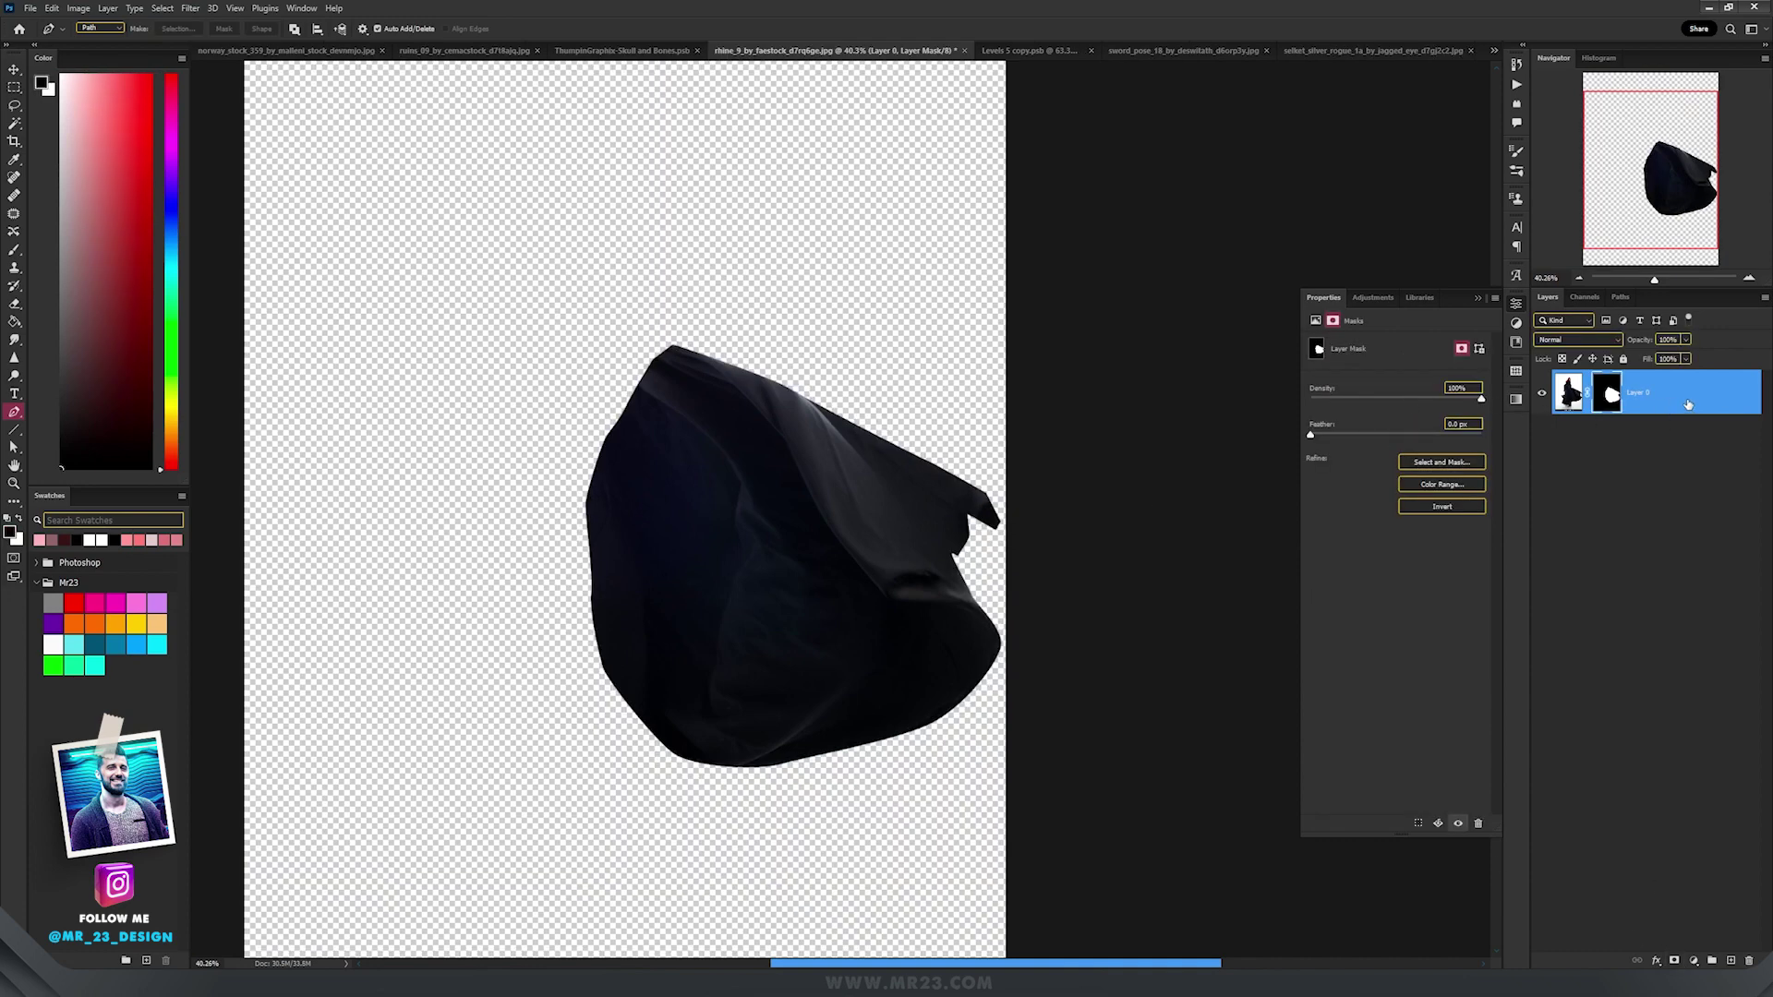
Convert the cloak layer to a Smart Object and flip it horizontally
{"action": "right_click", "coordinate": [1688, 405]}
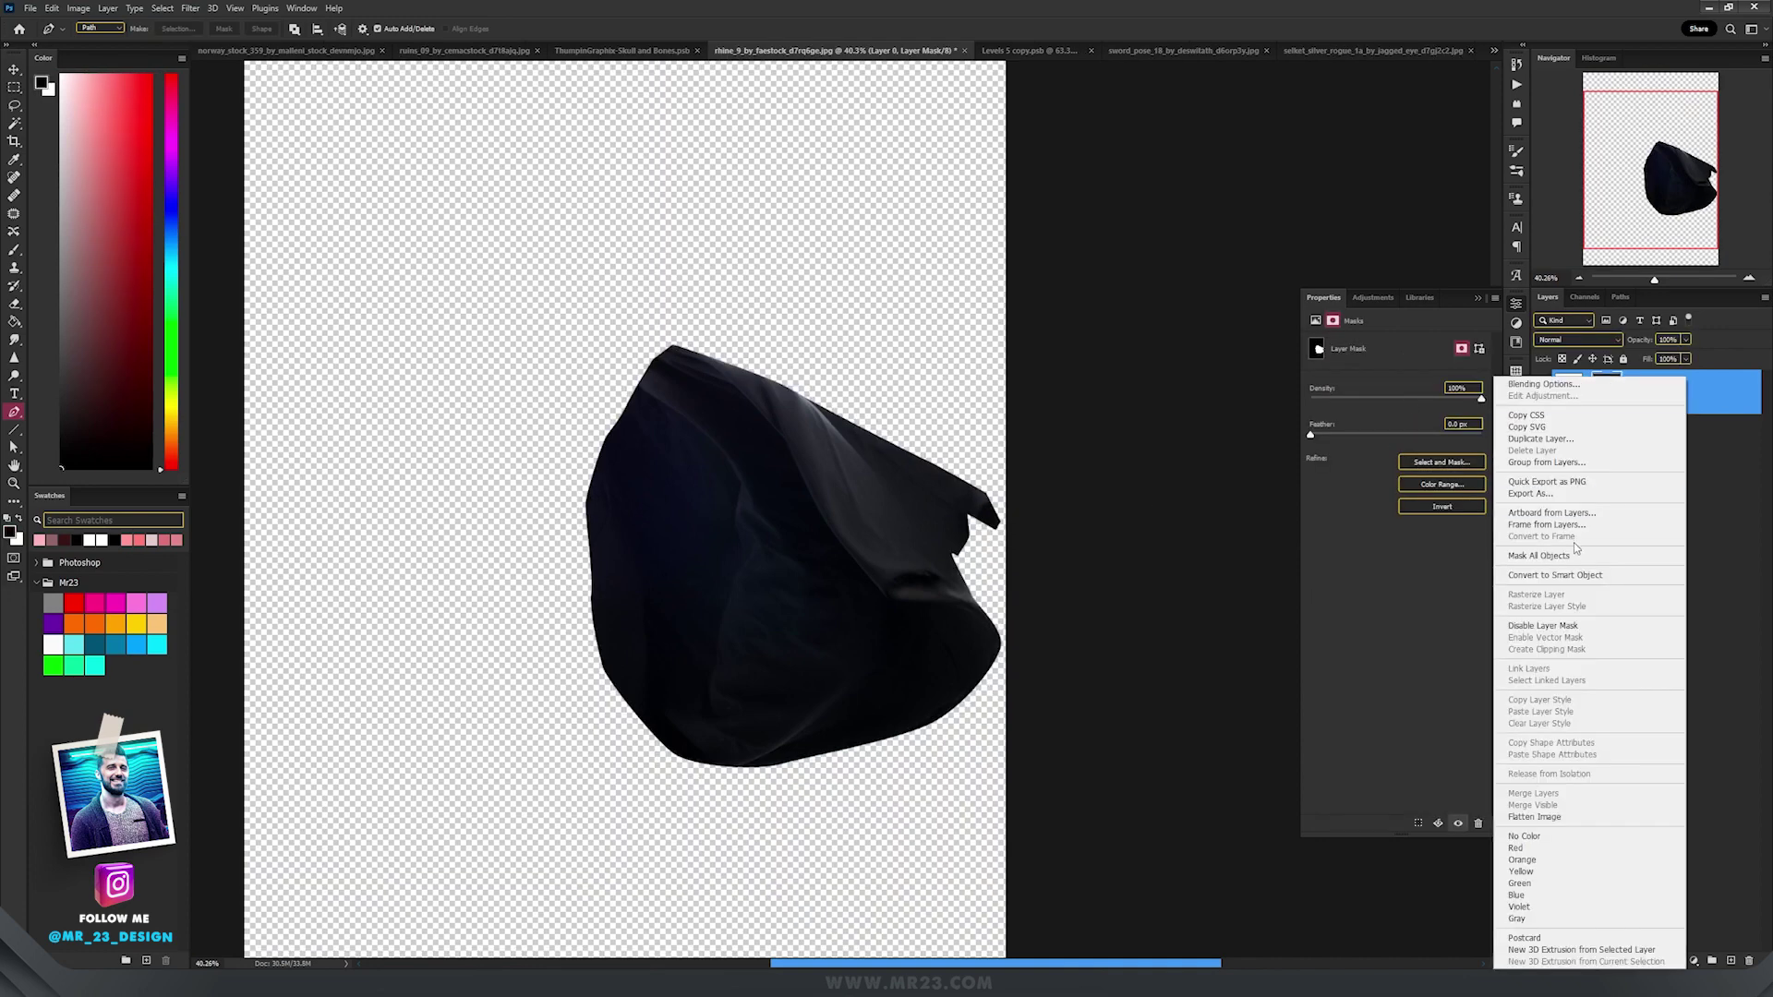
{"action": "left_click", "coordinate": [1585, 570]}
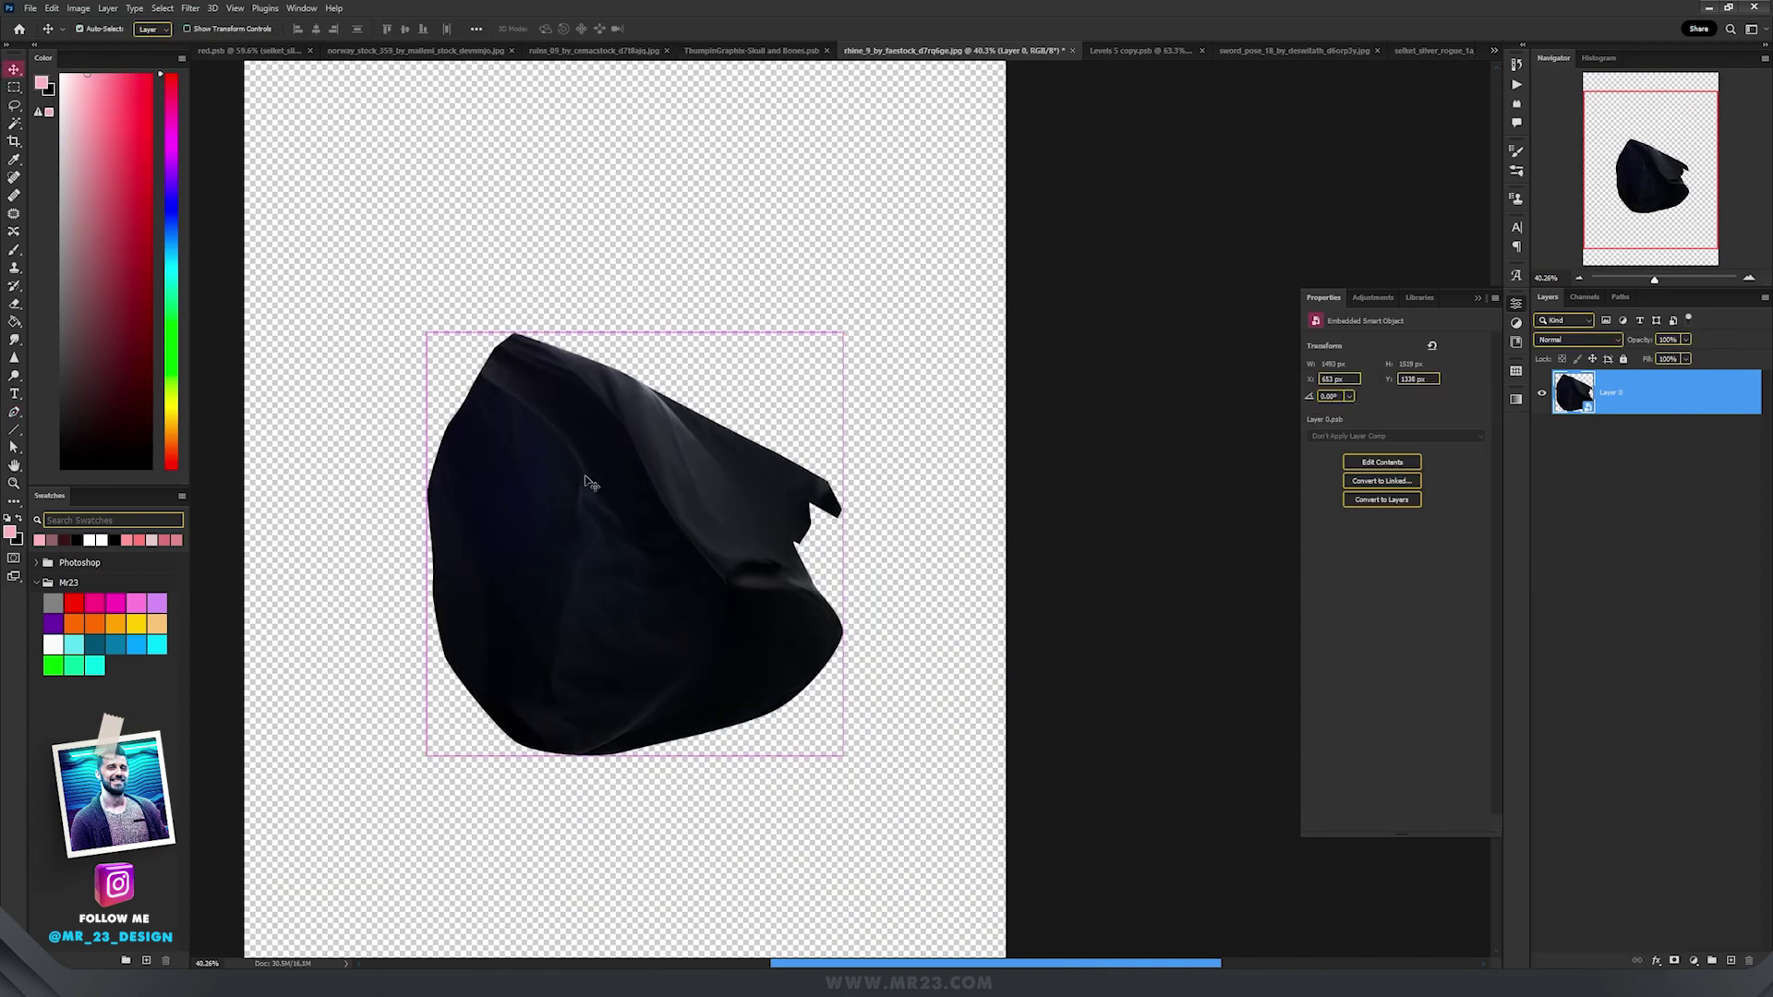
{"action": "key", "text": "ctrl+t"}
{"action": "right_click", "coordinate": [583, 466]}
{"action": "left_click", "coordinate": [661, 723]}
{"action": "key", "text": "Return"}
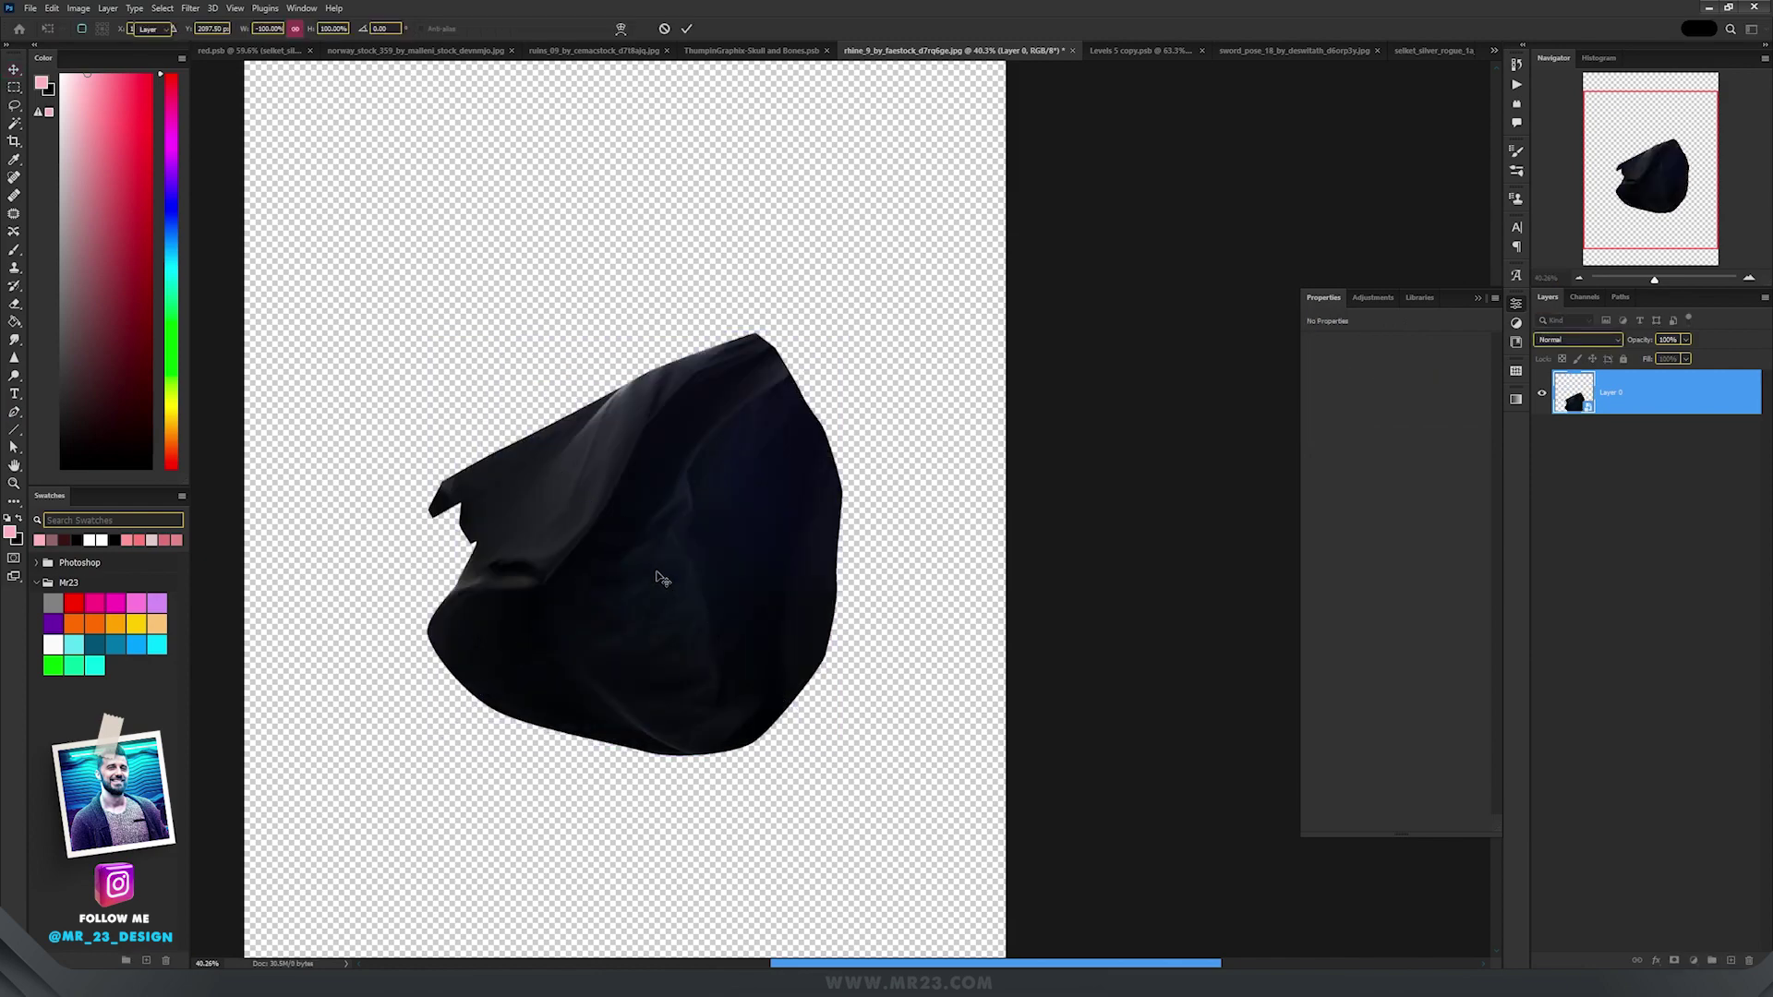
Reshape the cloak in Liquify, pushing its left tip and lower bulge outward
{"action": "left_click", "coordinate": [191, 8]}
{"action": "left_click", "coordinate": [217, 141]}
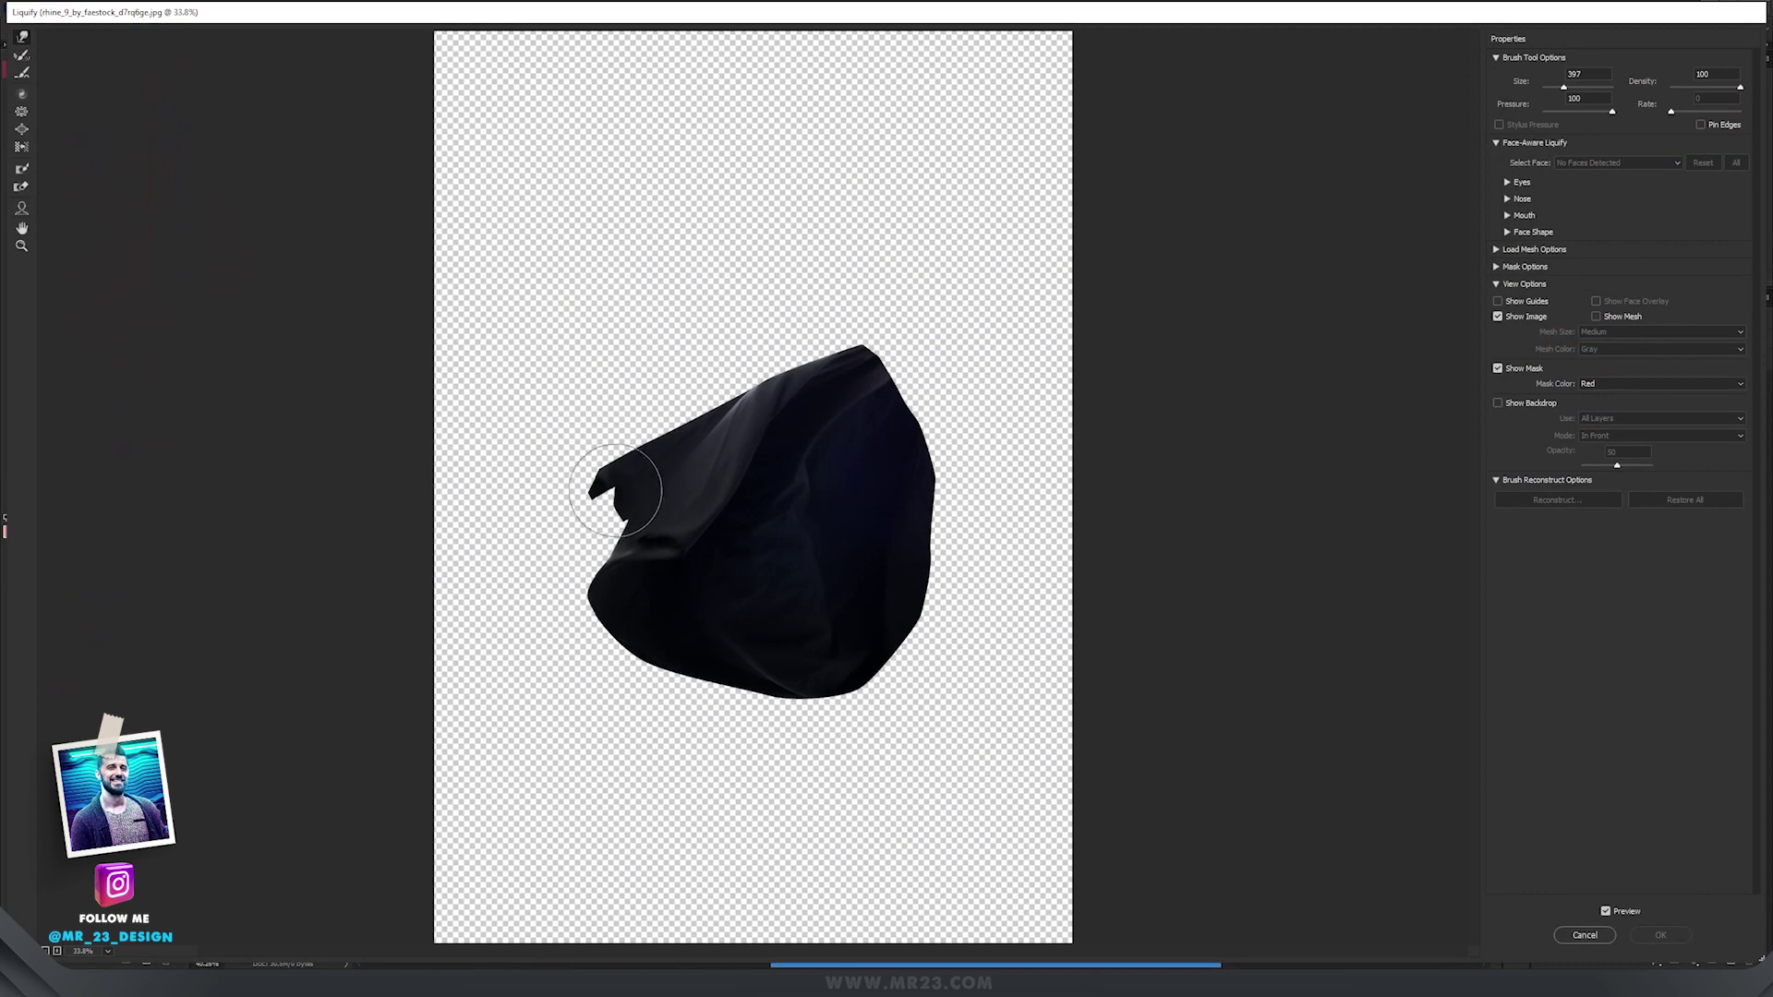
{"action": "left_click_drag", "start_coordinate": [594, 495], "coordinate": [534, 495]}
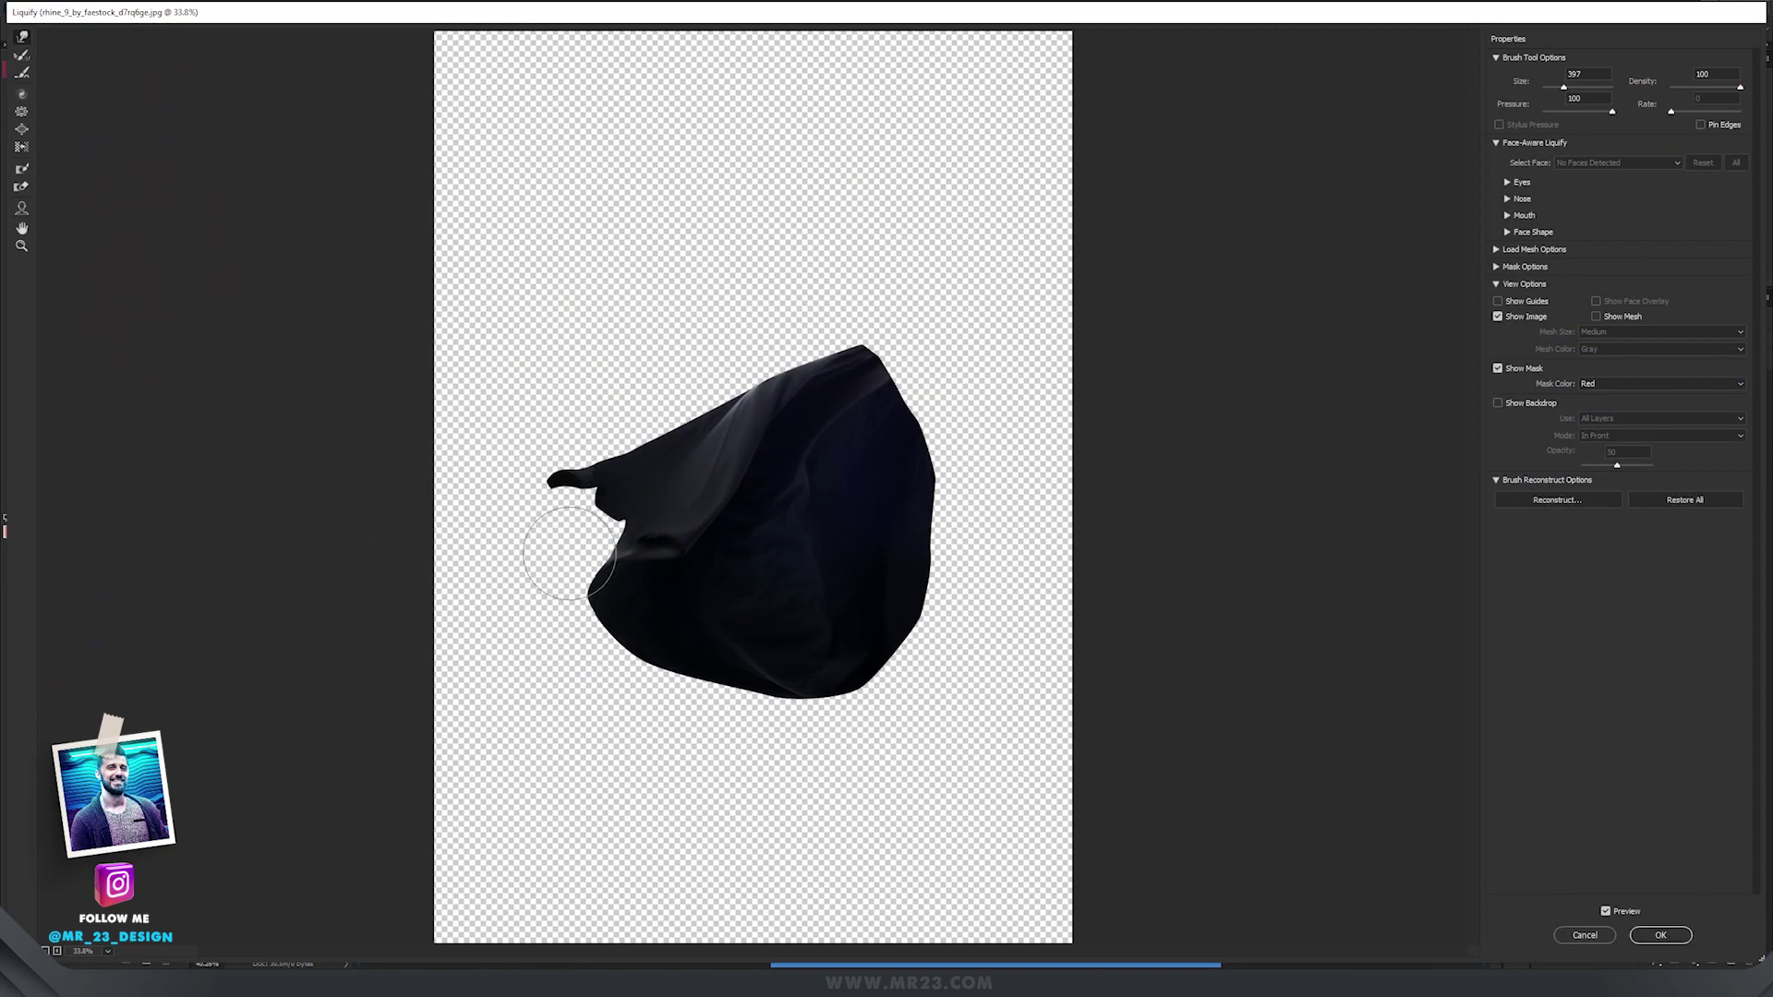
{"action": "left_click_drag", "start_coordinate": [582, 591], "coordinate": [554, 585]}
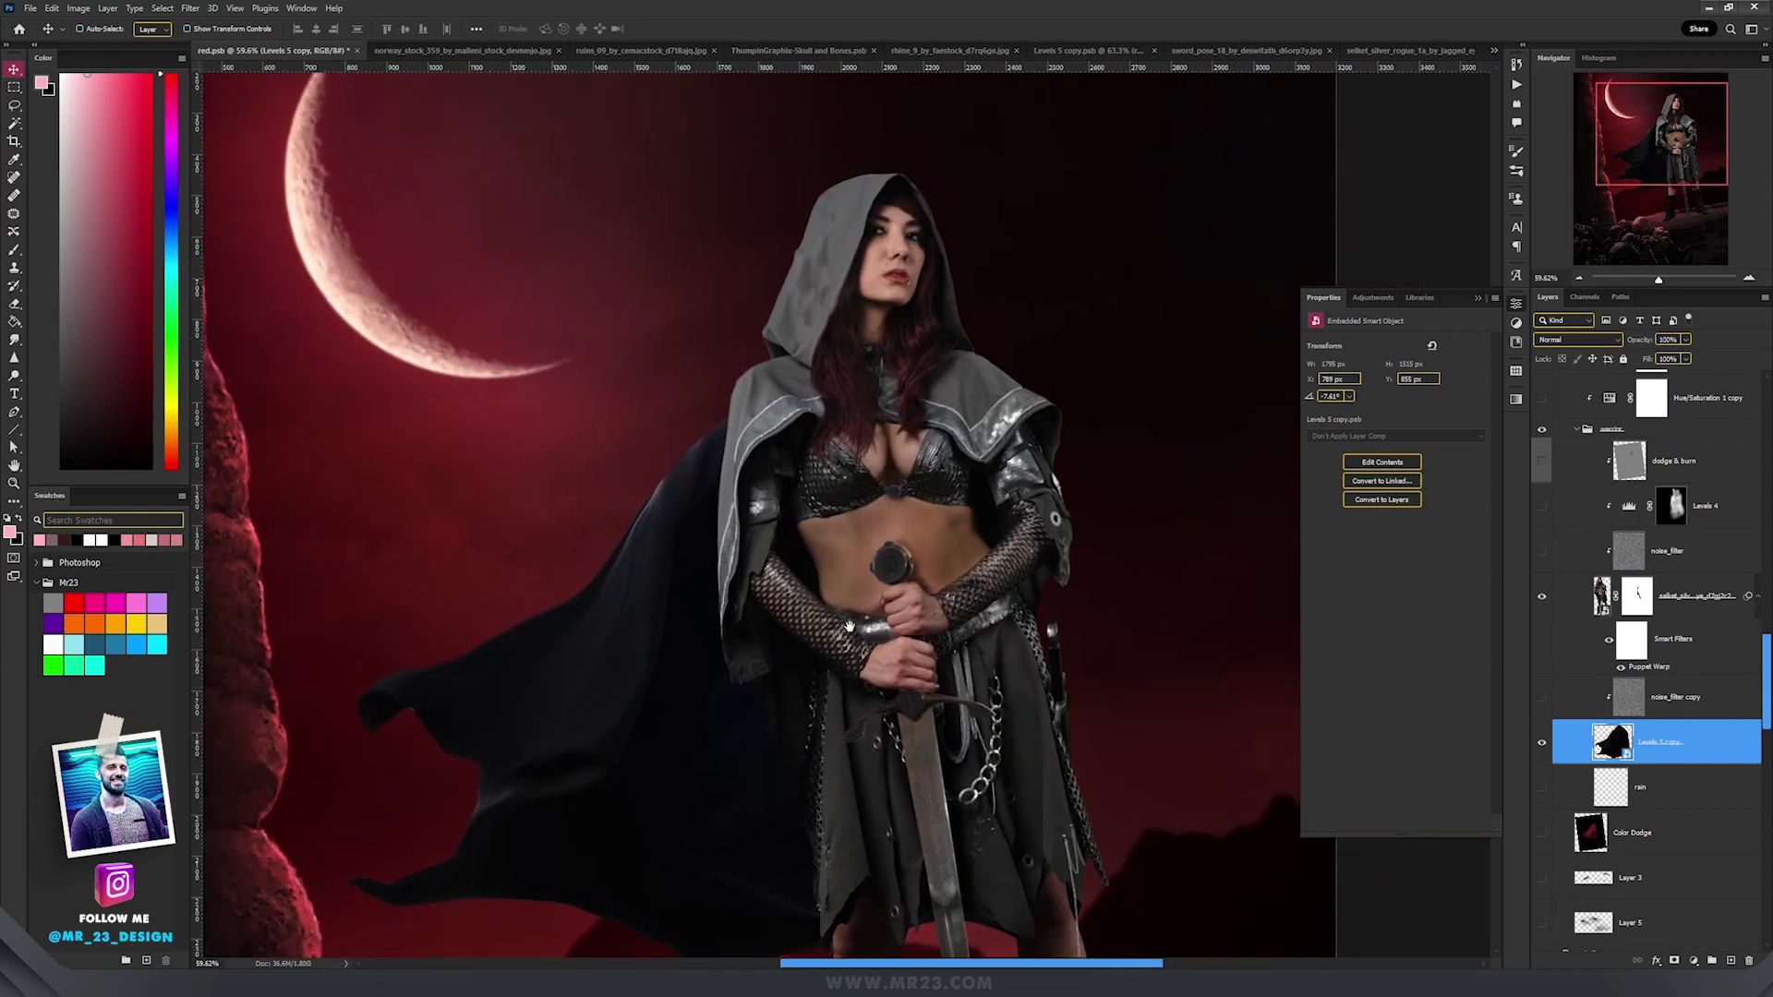
Add Layer 22 above Layer 3 and set it to Multiply
{"action": "left_click_drag", "start_coordinate": [1004, 487], "coordinate": [815, 293]}
{"action": "scroll", "coordinate": [687, 658], "scroll_direction": "up", "scroll_amount": 4}
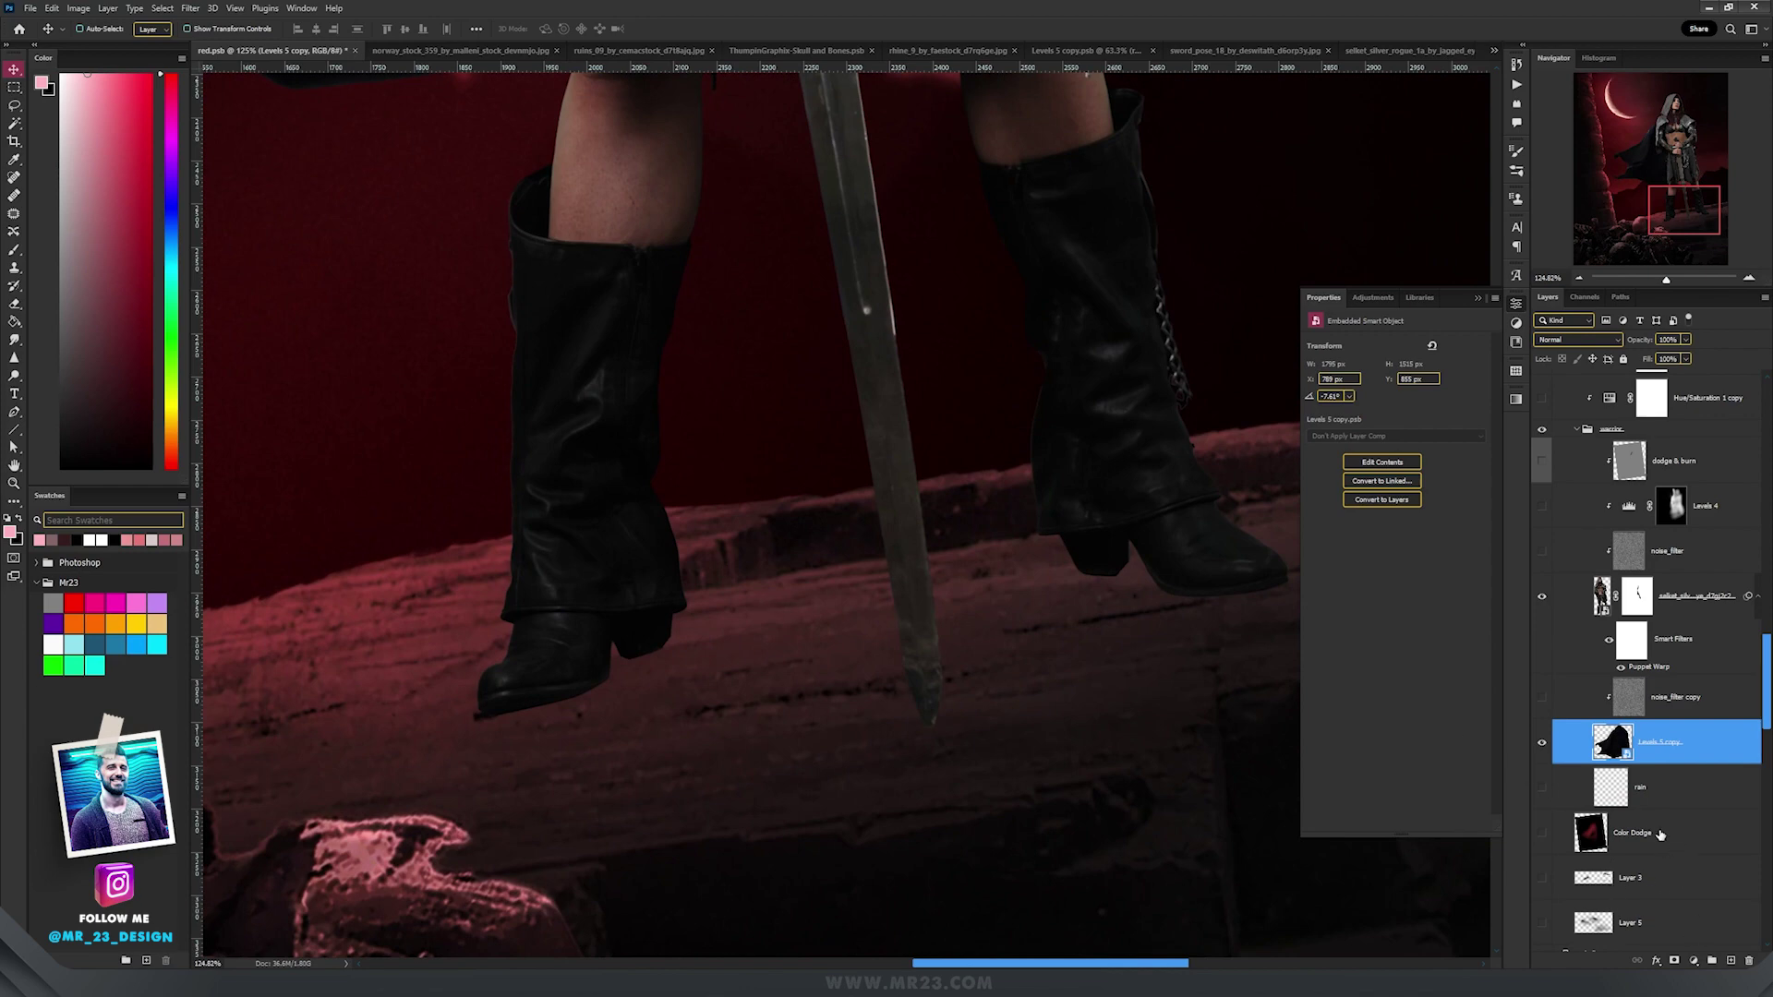
{"action": "left_click", "coordinate": [1677, 898]}
{"action": "key", "text": "ctrl+shift+alt+n"}
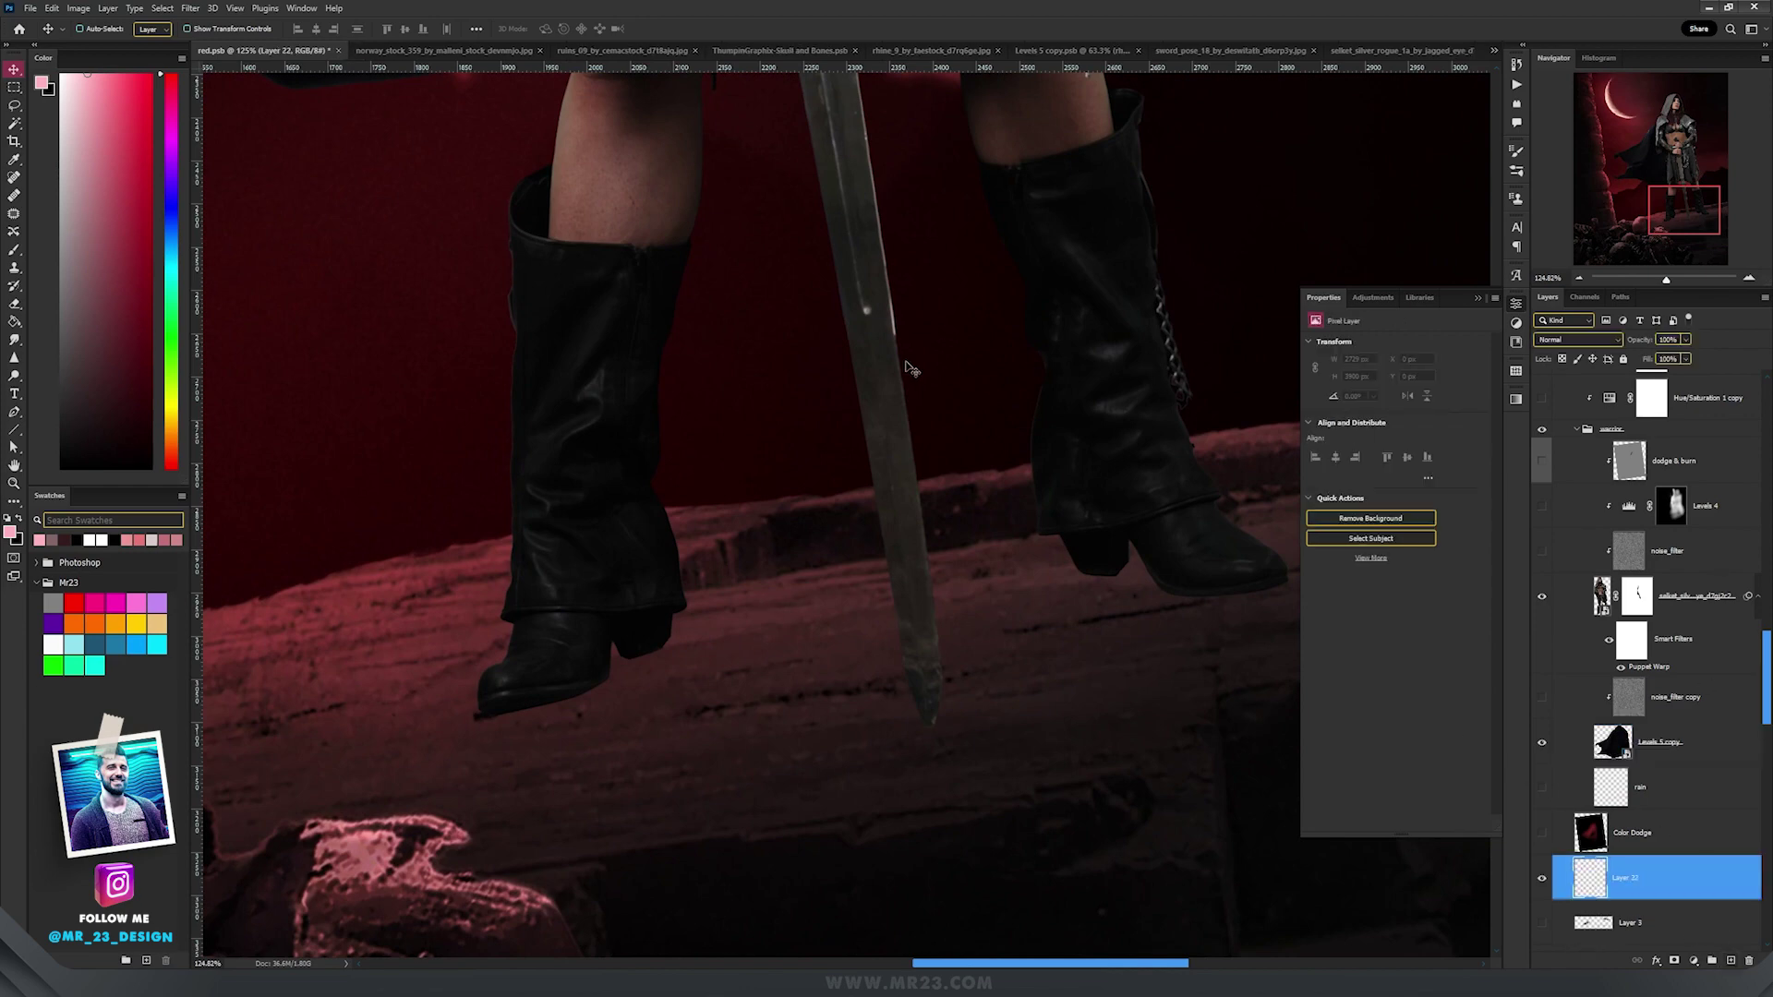
{"action": "left_click", "coordinate": [1577, 340]}
{"action": "left_click", "coordinate": [1570, 390]}
Set up a 117 px brush tilted 20° using the sampled dark rock colour
{"action": "key", "text": "b"}
{"action": "right_click", "coordinate": [841, 519]}
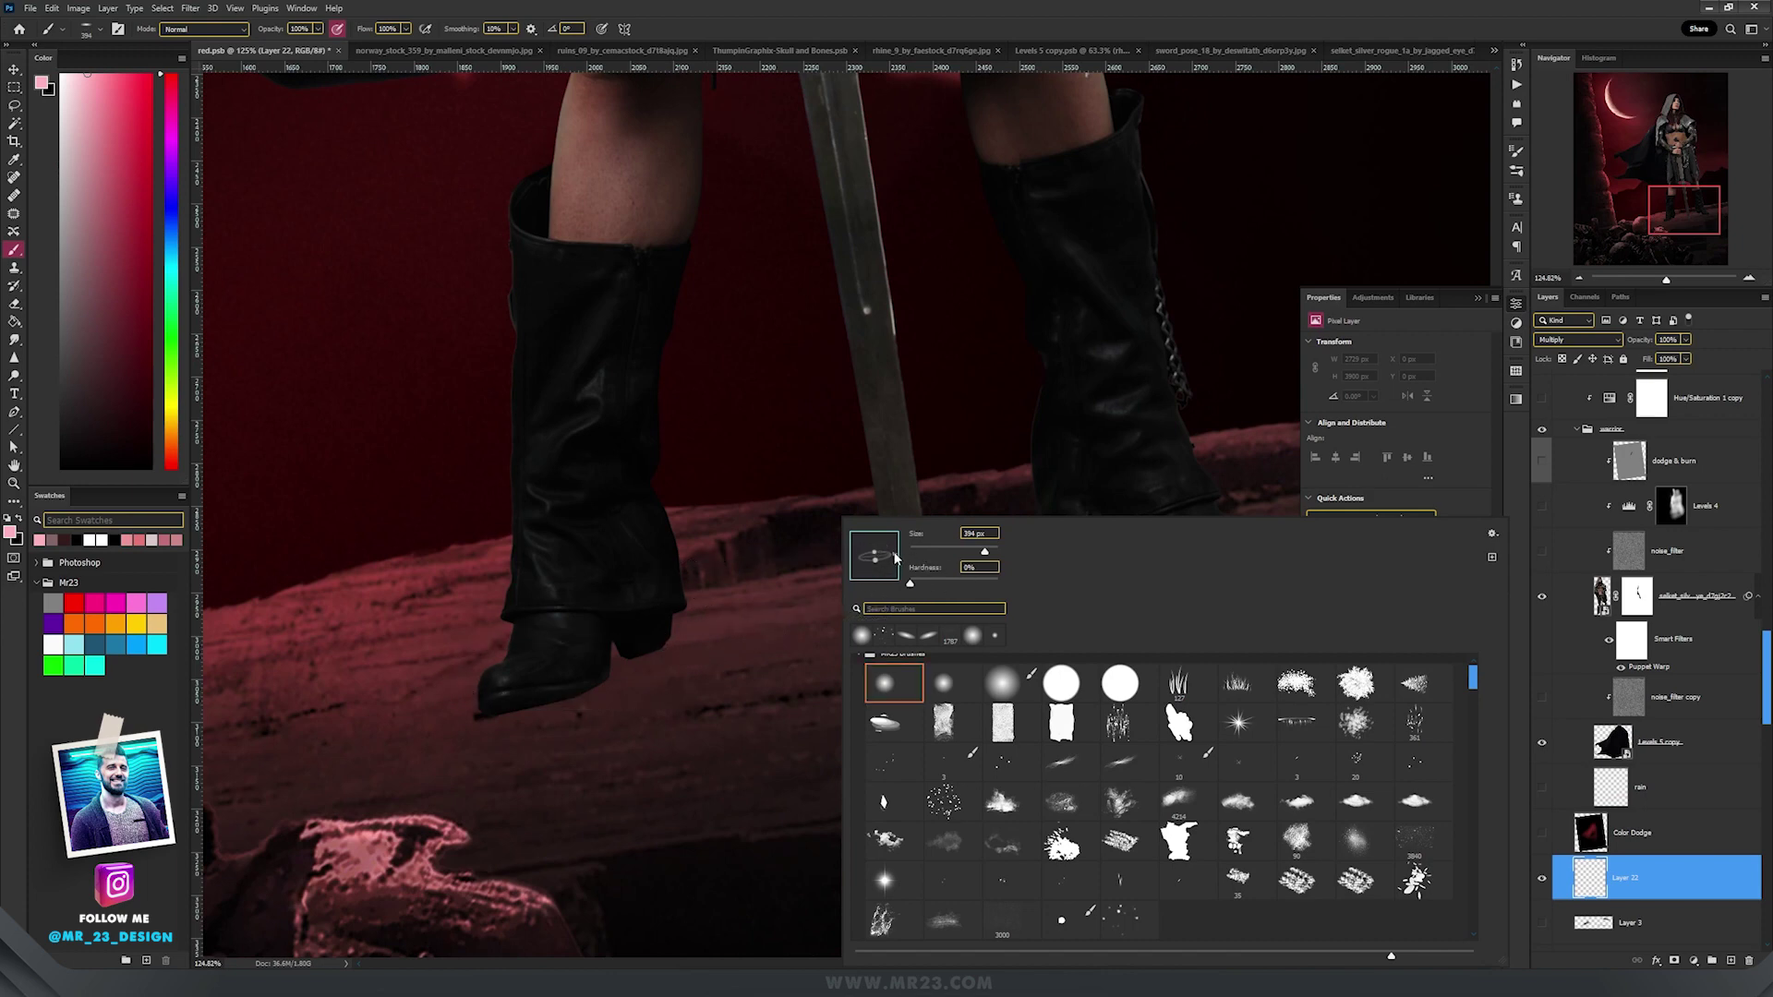
{"action": "left_click_drag", "start_coordinate": [895, 557], "coordinate": [895, 547]}
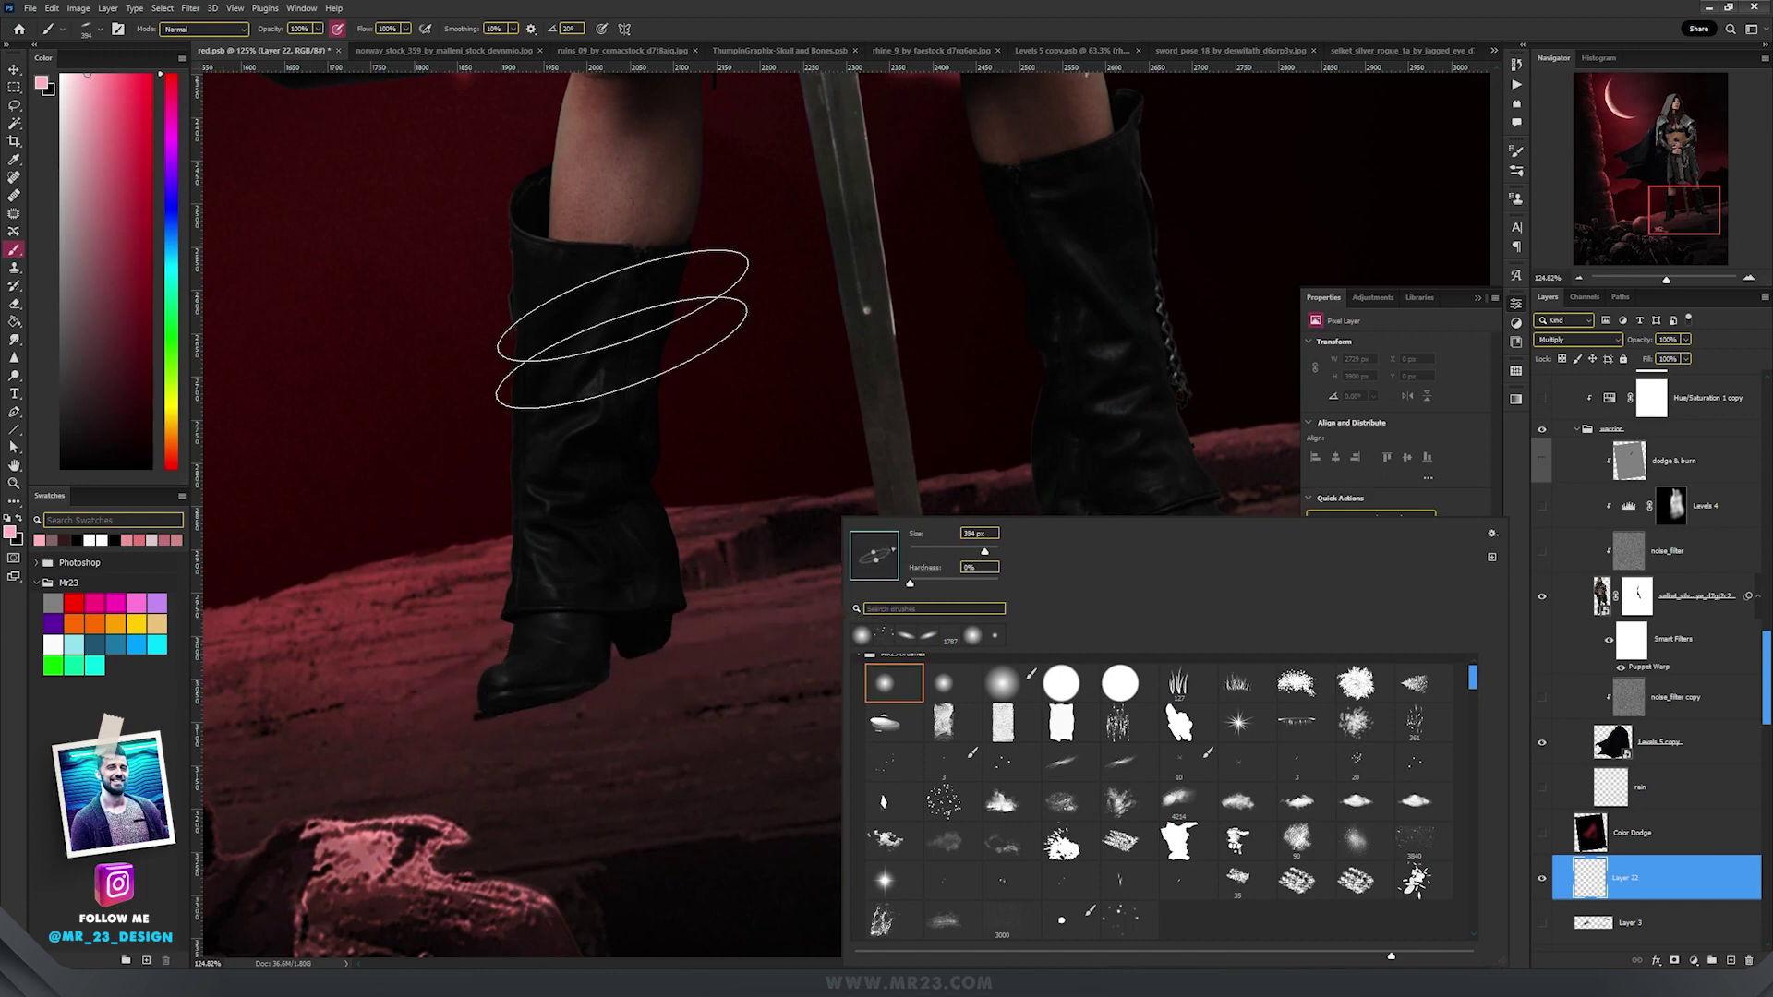
{"action": "key", "text": "Return"}
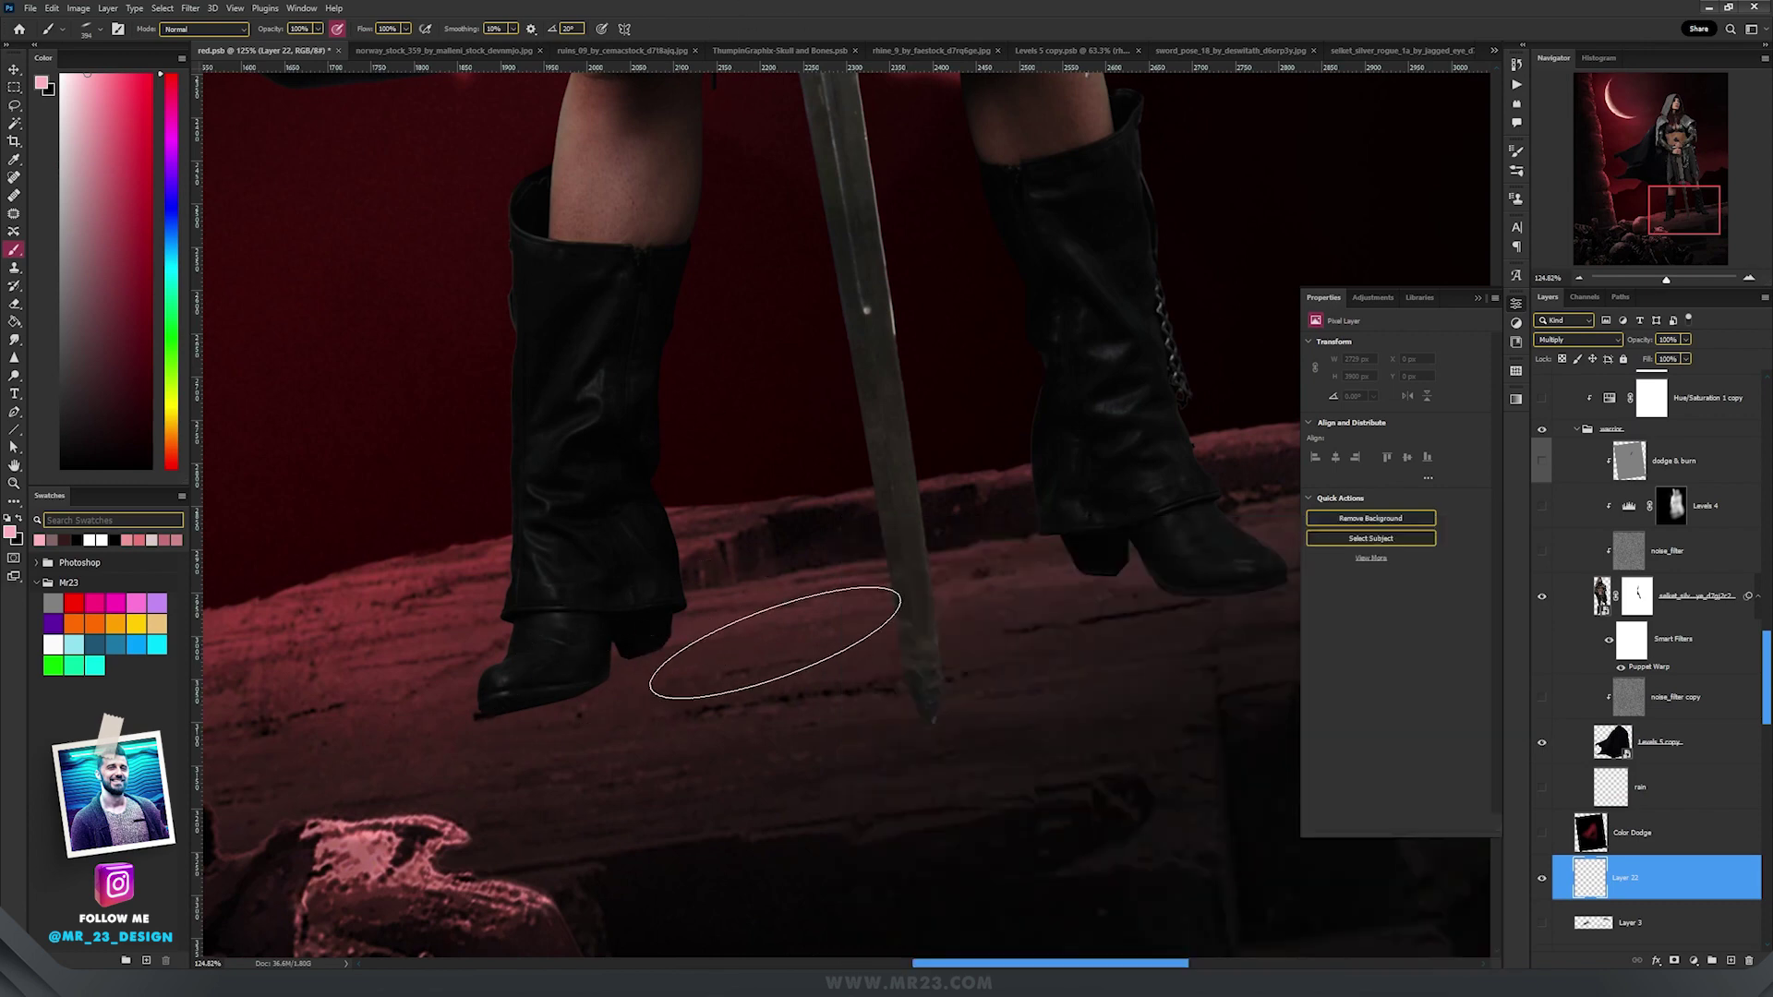
{"action": "left_click", "coordinate": [752, 537], "text": "alt"}
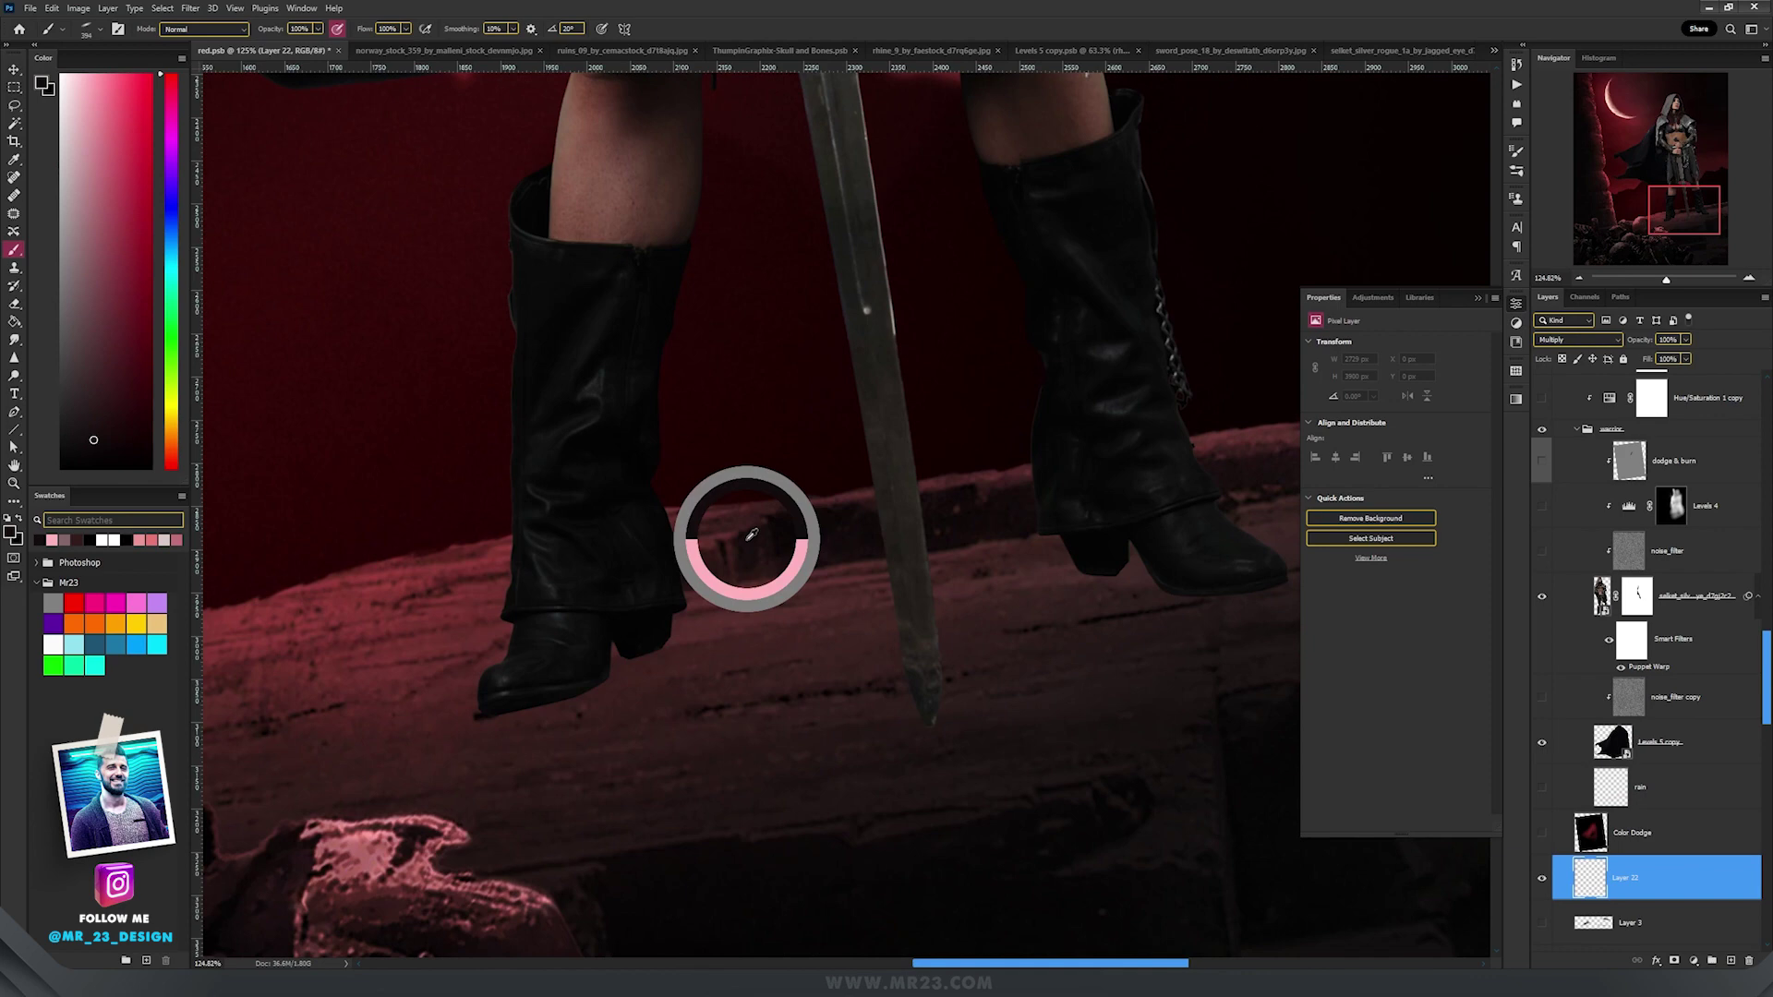
{"action": "mouse_move", "coordinate": [693, 591]}
{"action": "left_mouse_down"}
{"action": "mouse_move", "coordinate": [739, 591]}
{"action": "mouse_move", "coordinate": [568, 602]}
{"action": "left_mouse_up"}
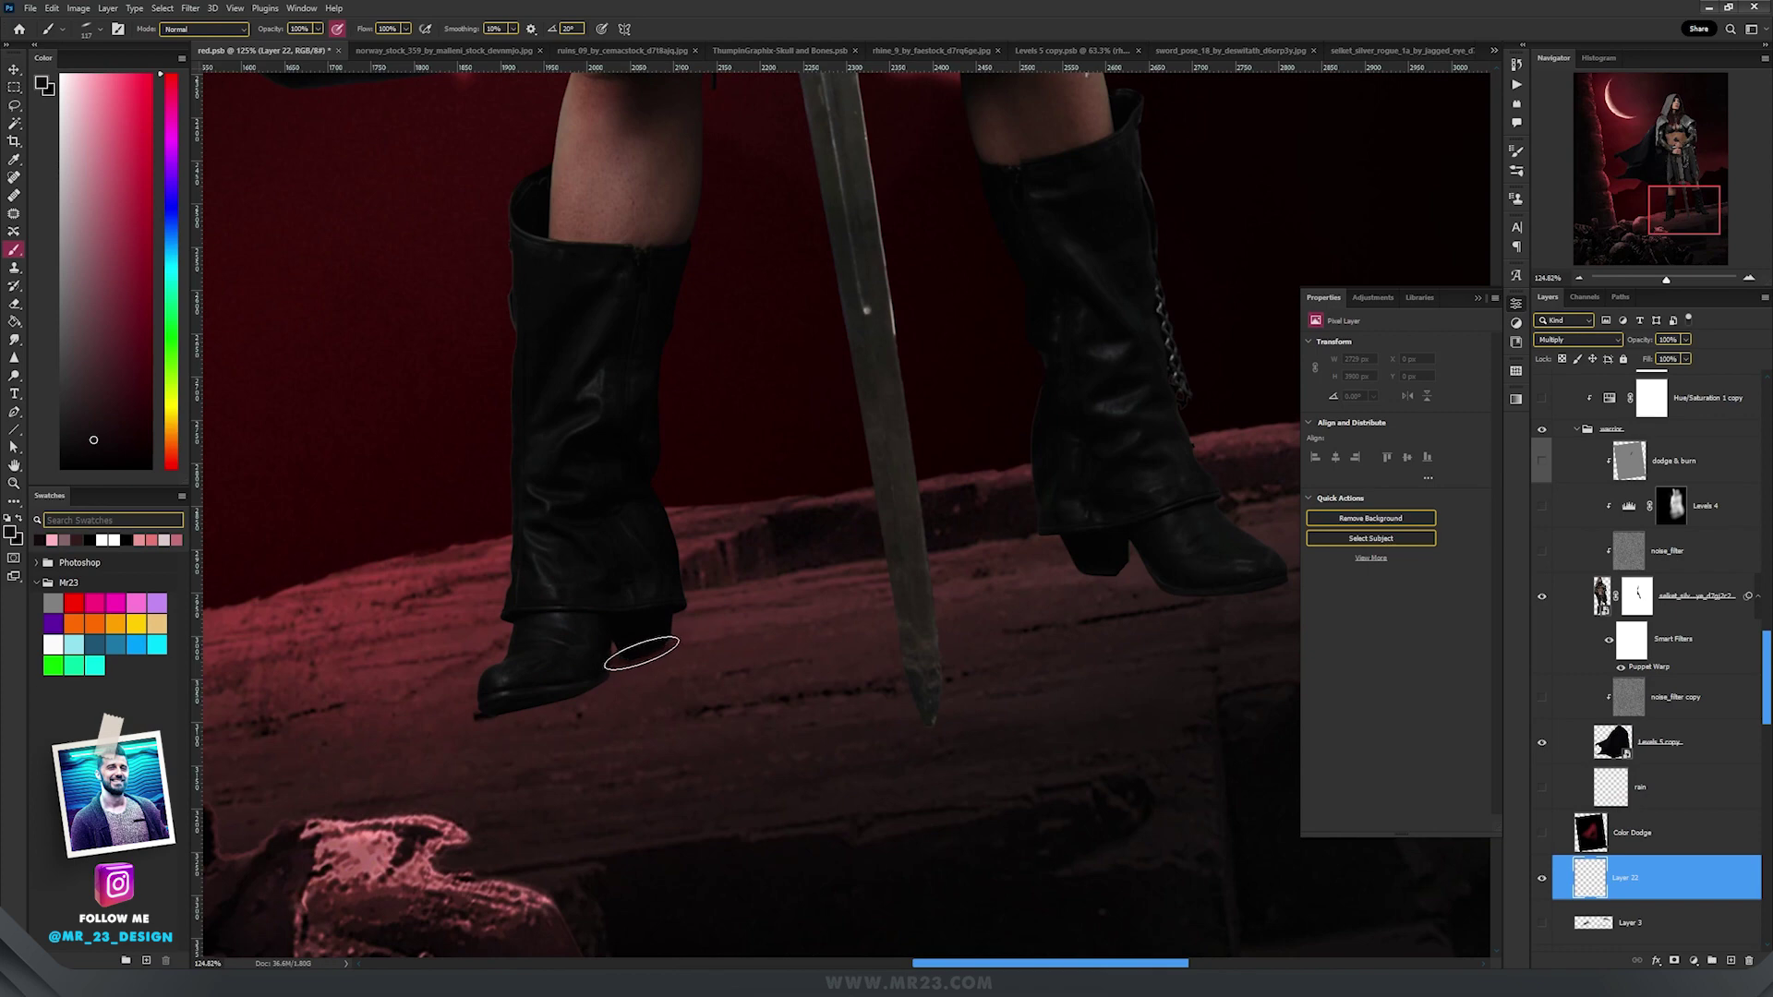
Paint contact shadows beneath the boots and merge them down into Layer 3
{"action": "left_click_drag", "start_coordinate": [641, 653], "coordinate": [517, 717]}
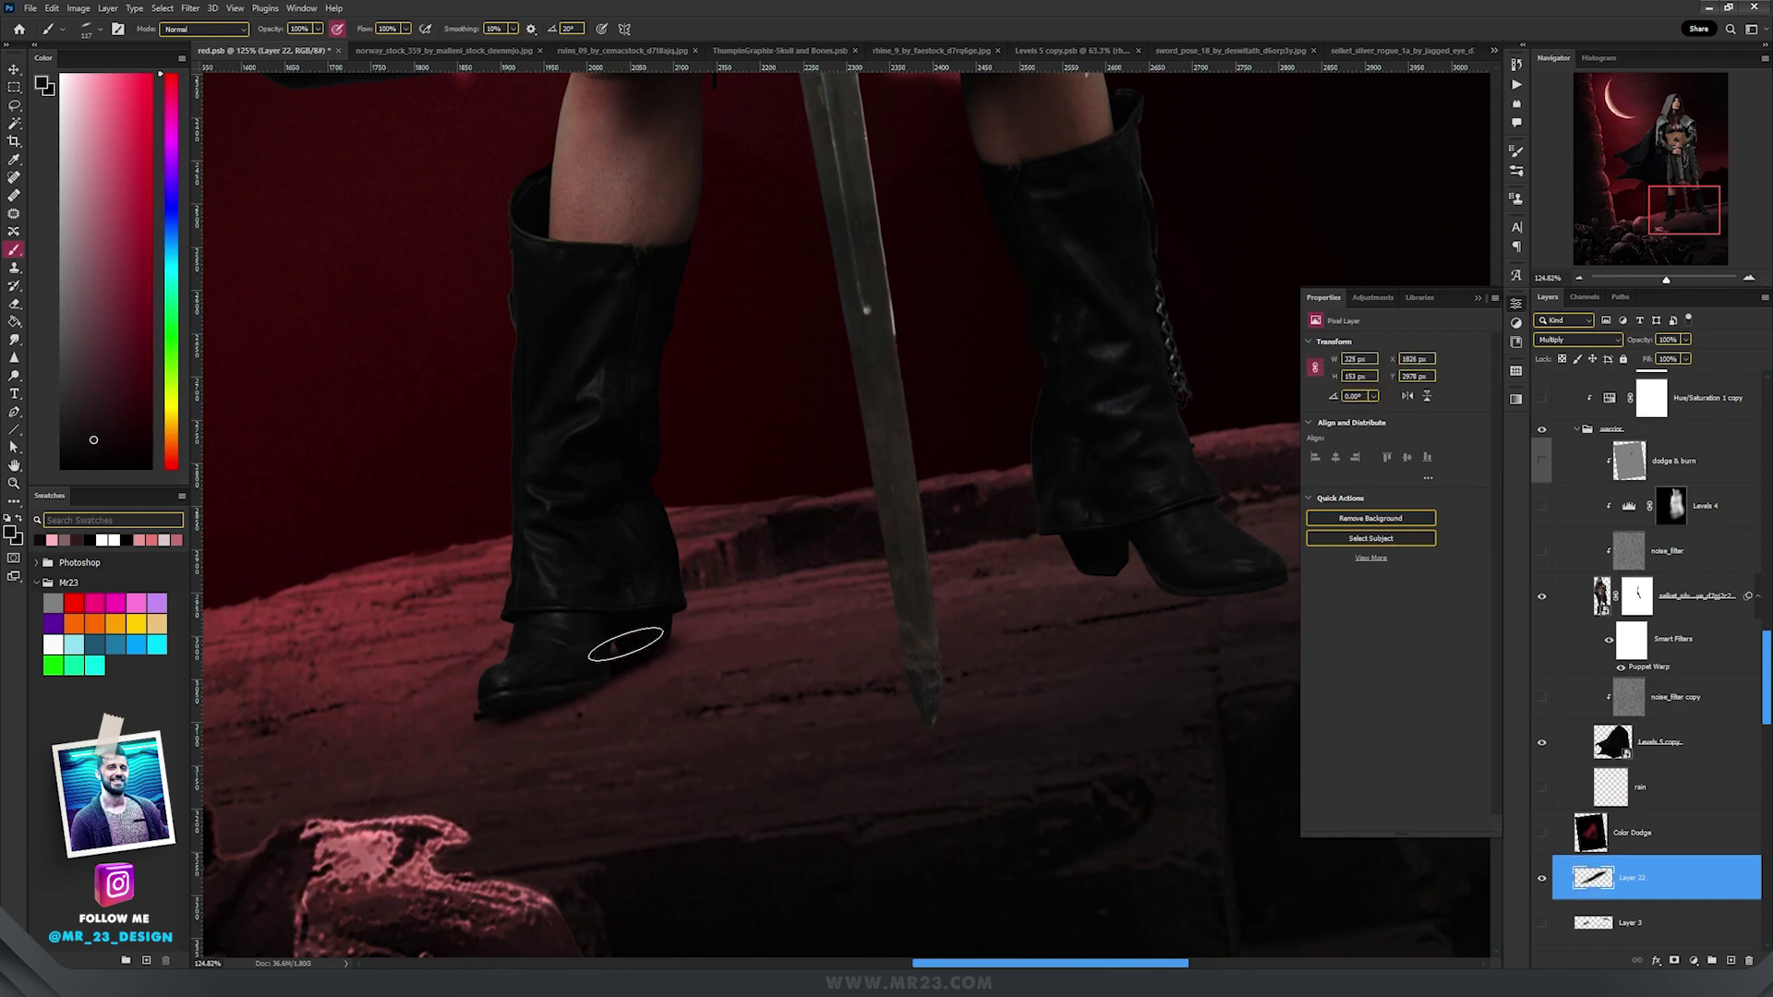
{"action": "scroll", "coordinate": [647, 637], "scroll_direction": "right", "scroll_amount": 3}
{"action": "right_click", "coordinate": [1010, 591]}
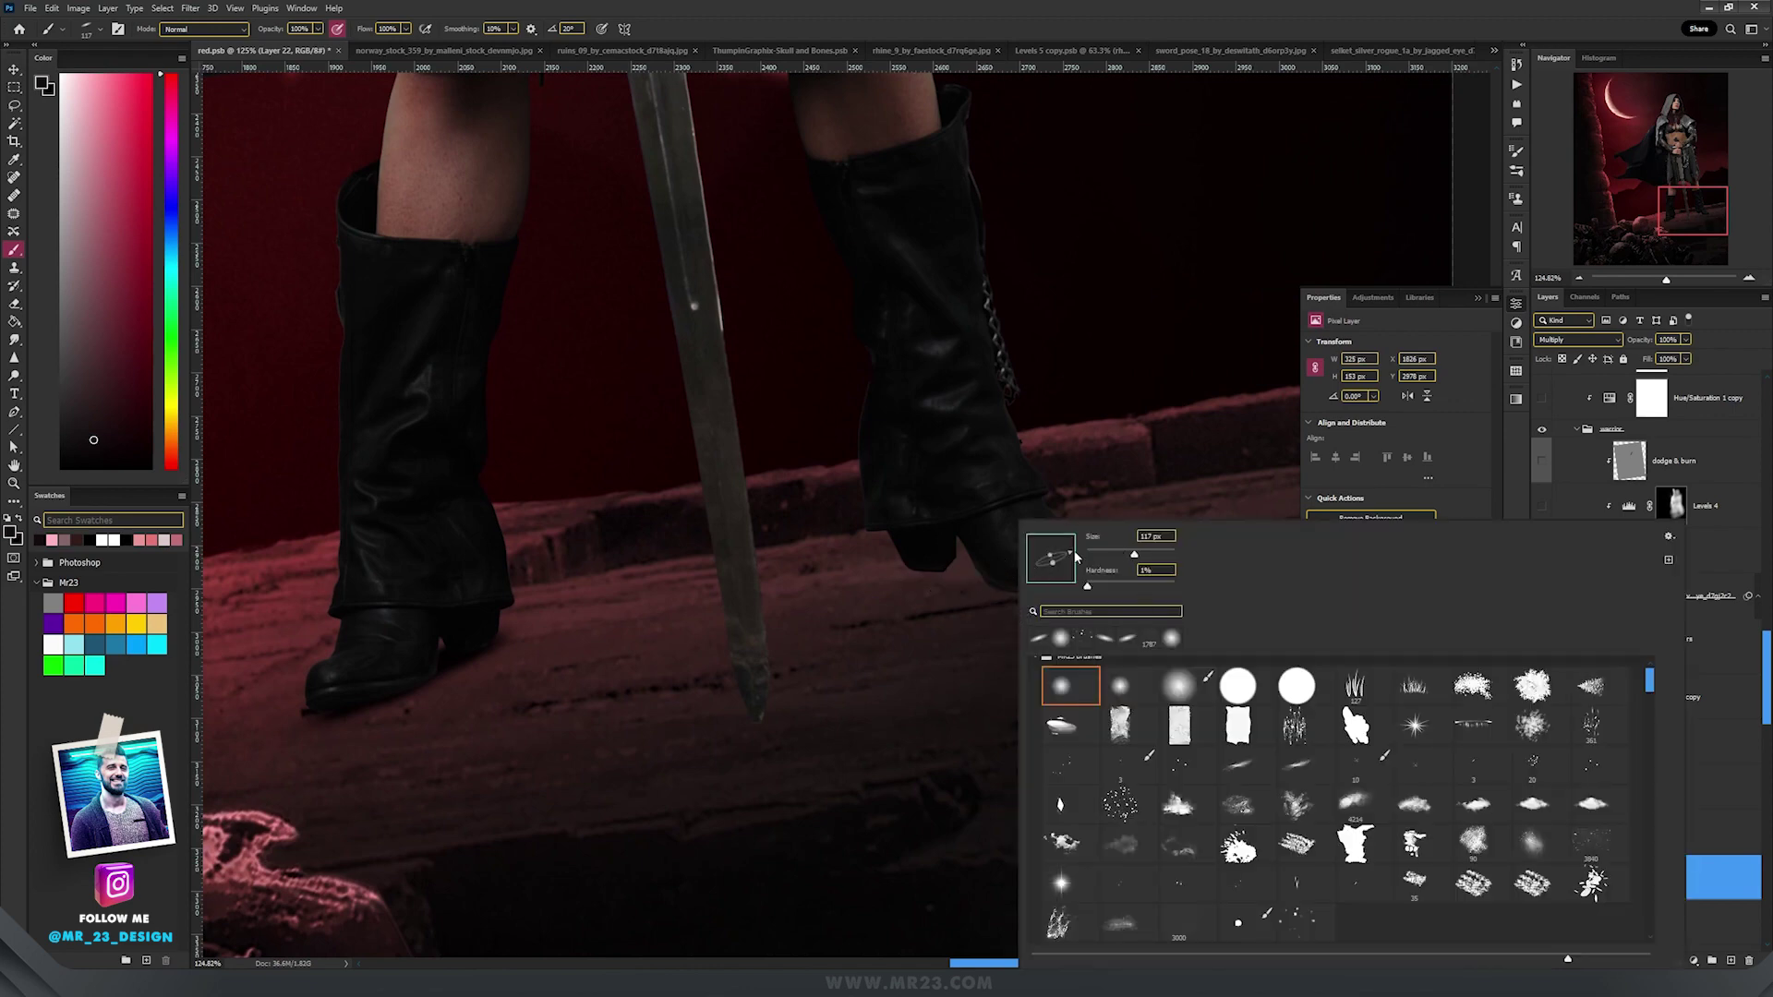
{"action": "left_click", "coordinate": [952, 570]}
{"action": "left_click_drag", "start_coordinate": [954, 566], "coordinate": [1011, 578]}
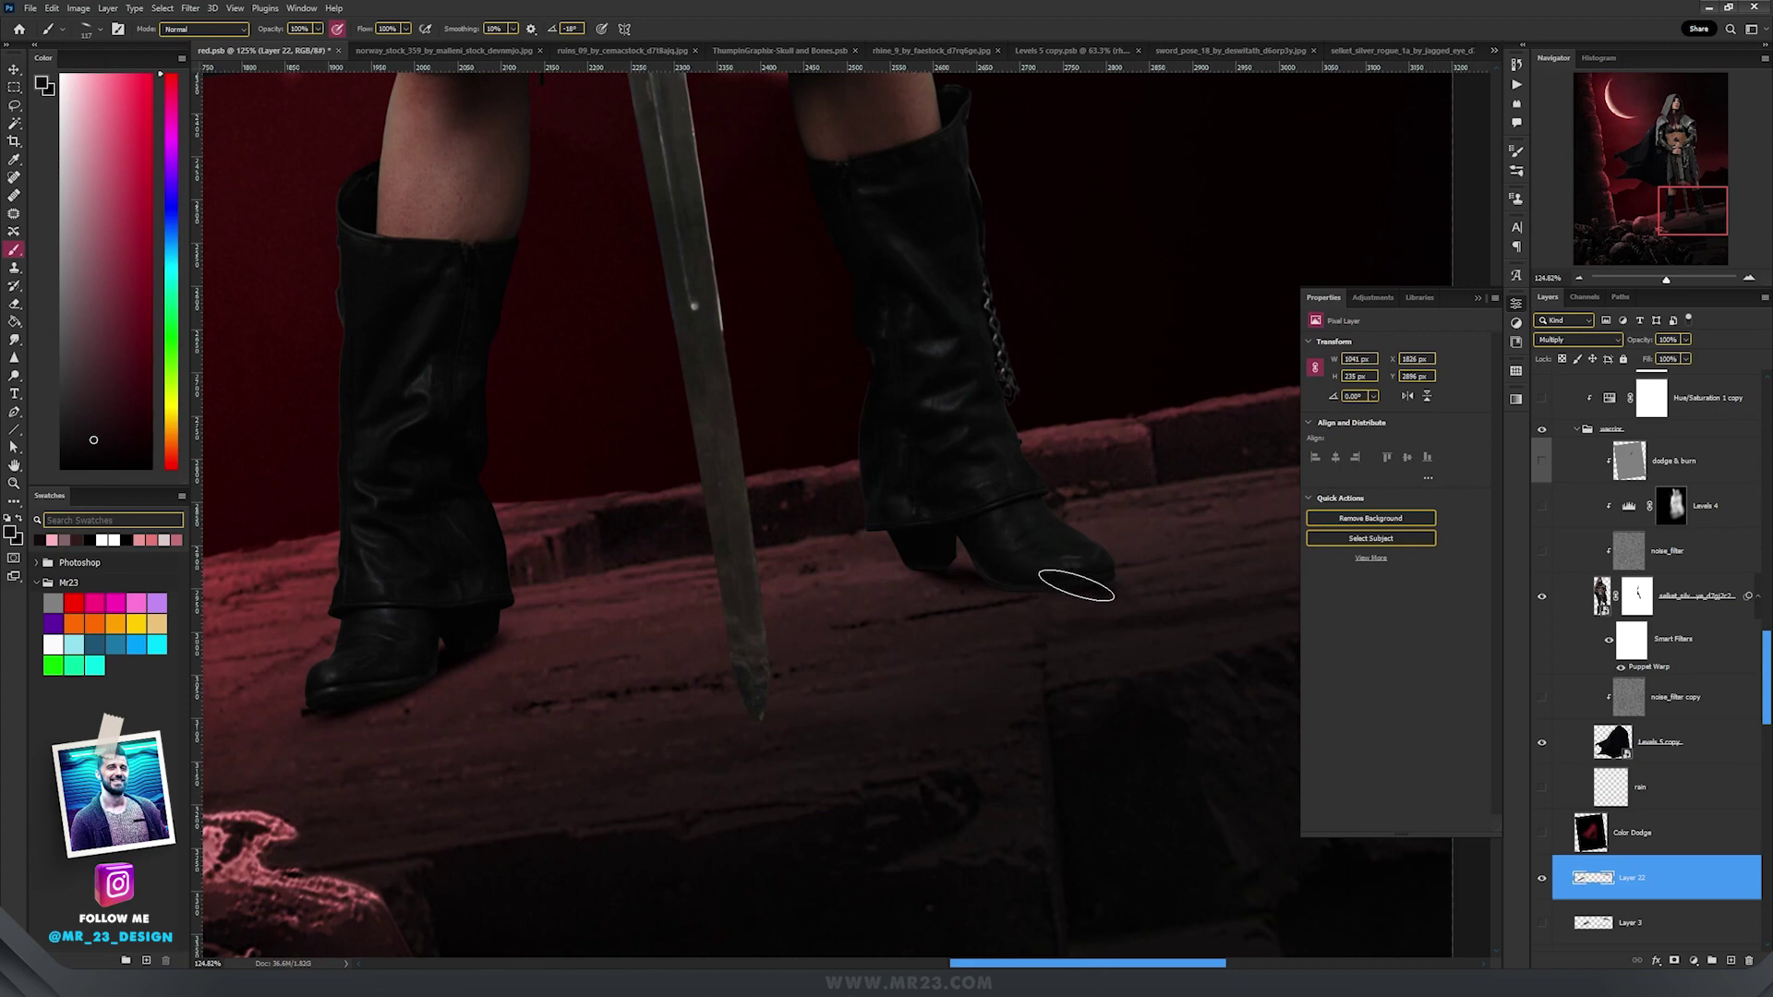
{"action": "key", "text": "ctrl+e"}
{"action": "key", "text": "v"}
{"action": "scroll", "coordinate": [1076, 585], "scroll_direction": "up", "scroll_amount": 2}
Show and select Layer 5 to darken the floor
{"action": "left_click", "coordinate": [1540, 924]}
{"action": "left_click", "coordinate": [1565, 924]}
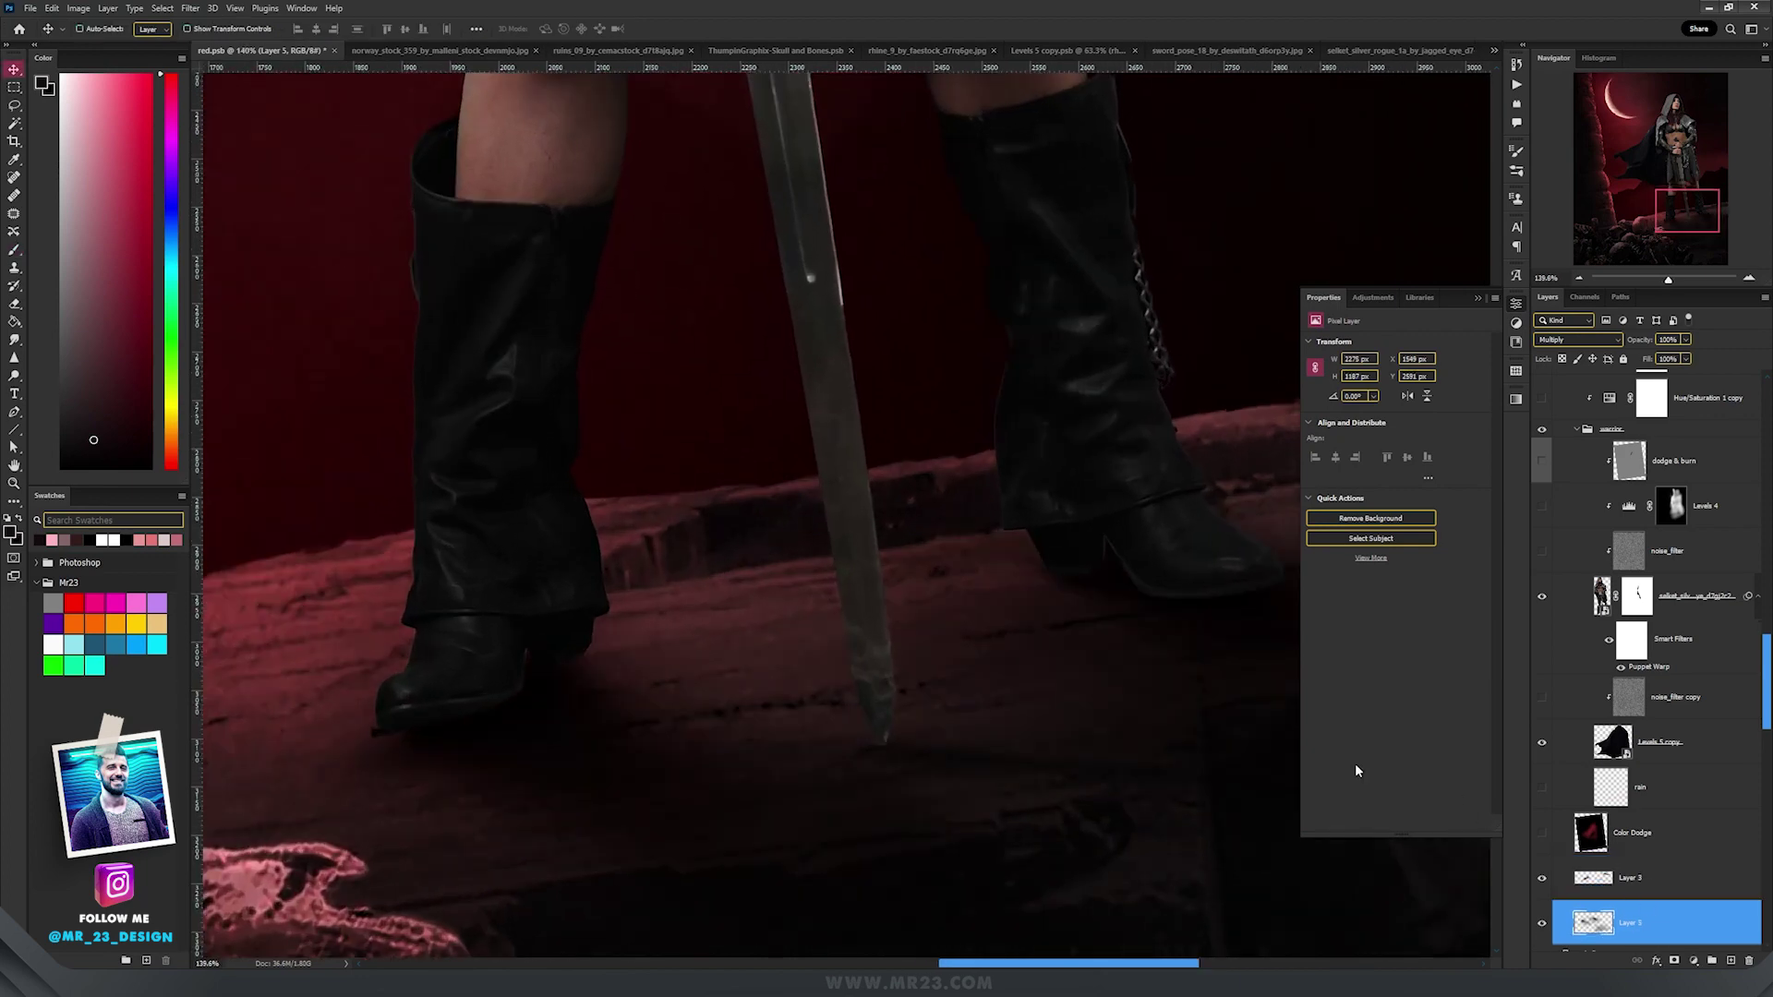
{"action": "left_click_drag", "start_coordinate": [1068, 627], "coordinate": [836, 522]}
{"action": "scroll", "coordinate": [836, 529], "scroll_direction": "down", "scroll_amount": 3}
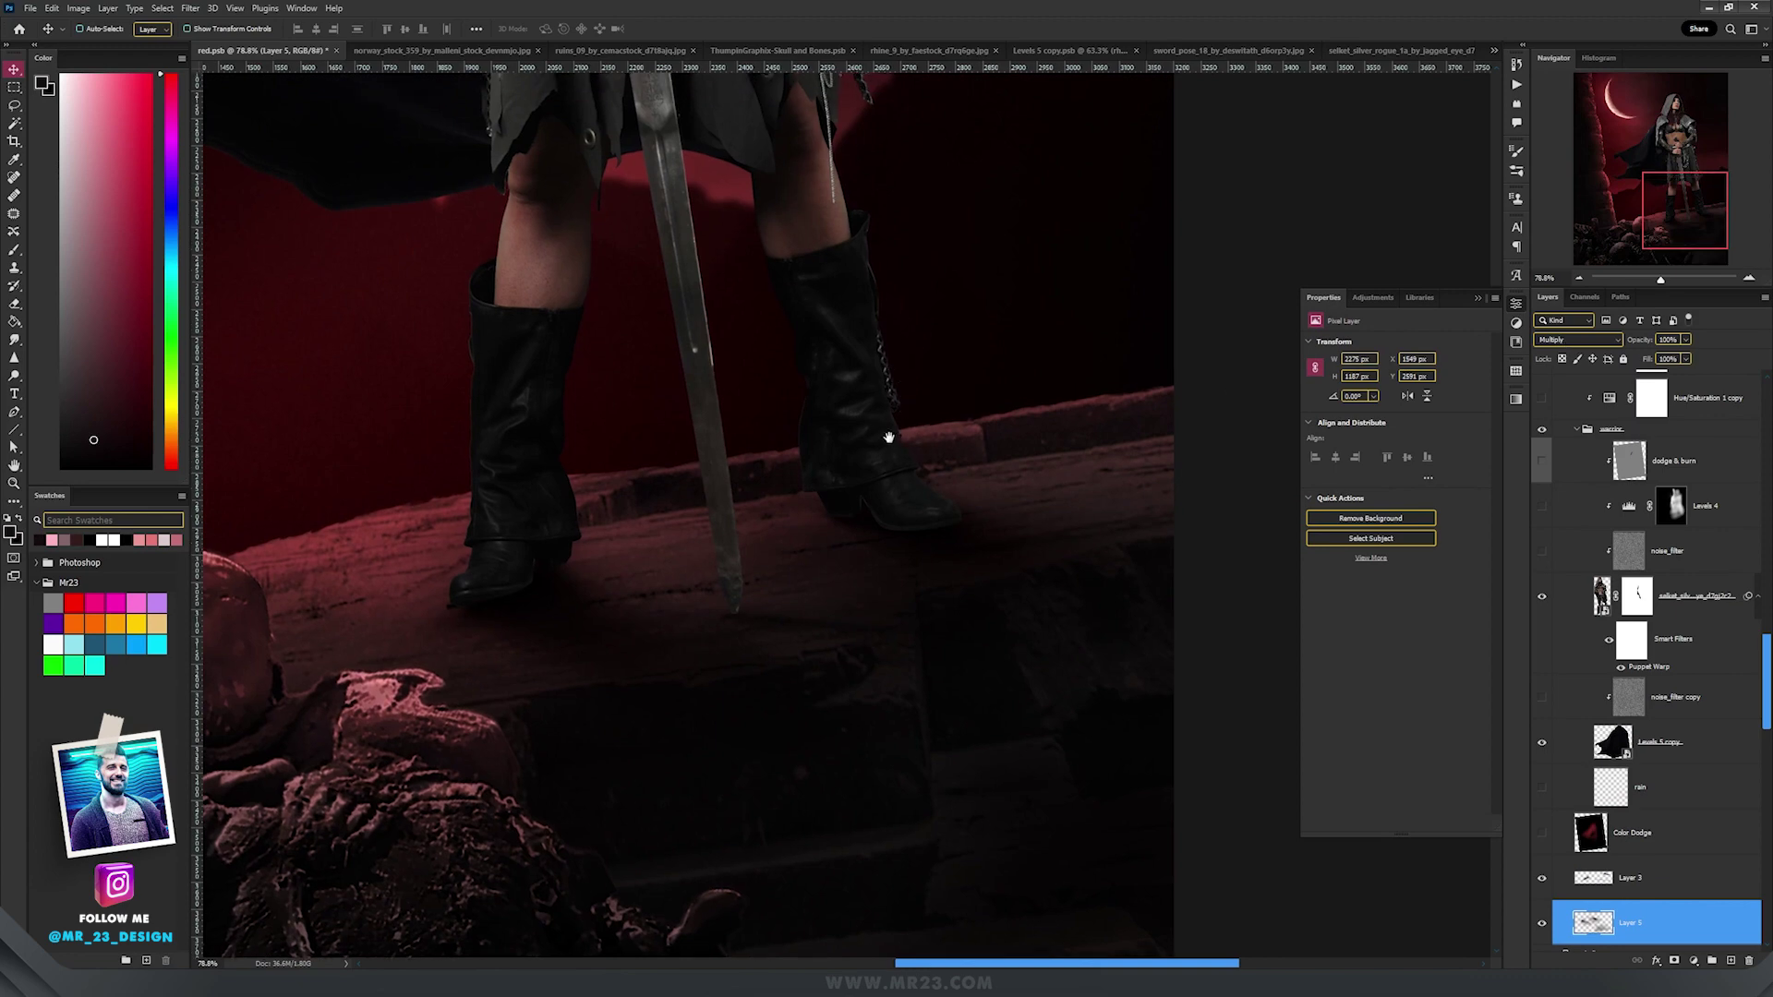
{"action": "scroll", "coordinate": [881, 545], "scroll_direction": "up", "scroll_amount": 6}
{"action": "scroll", "coordinate": [765, 612], "scroll_direction": "down", "scroll_amount": 2}
{"action": "scroll", "coordinate": [745, 349], "scroll_direction": "down", "scroll_amount": 1}
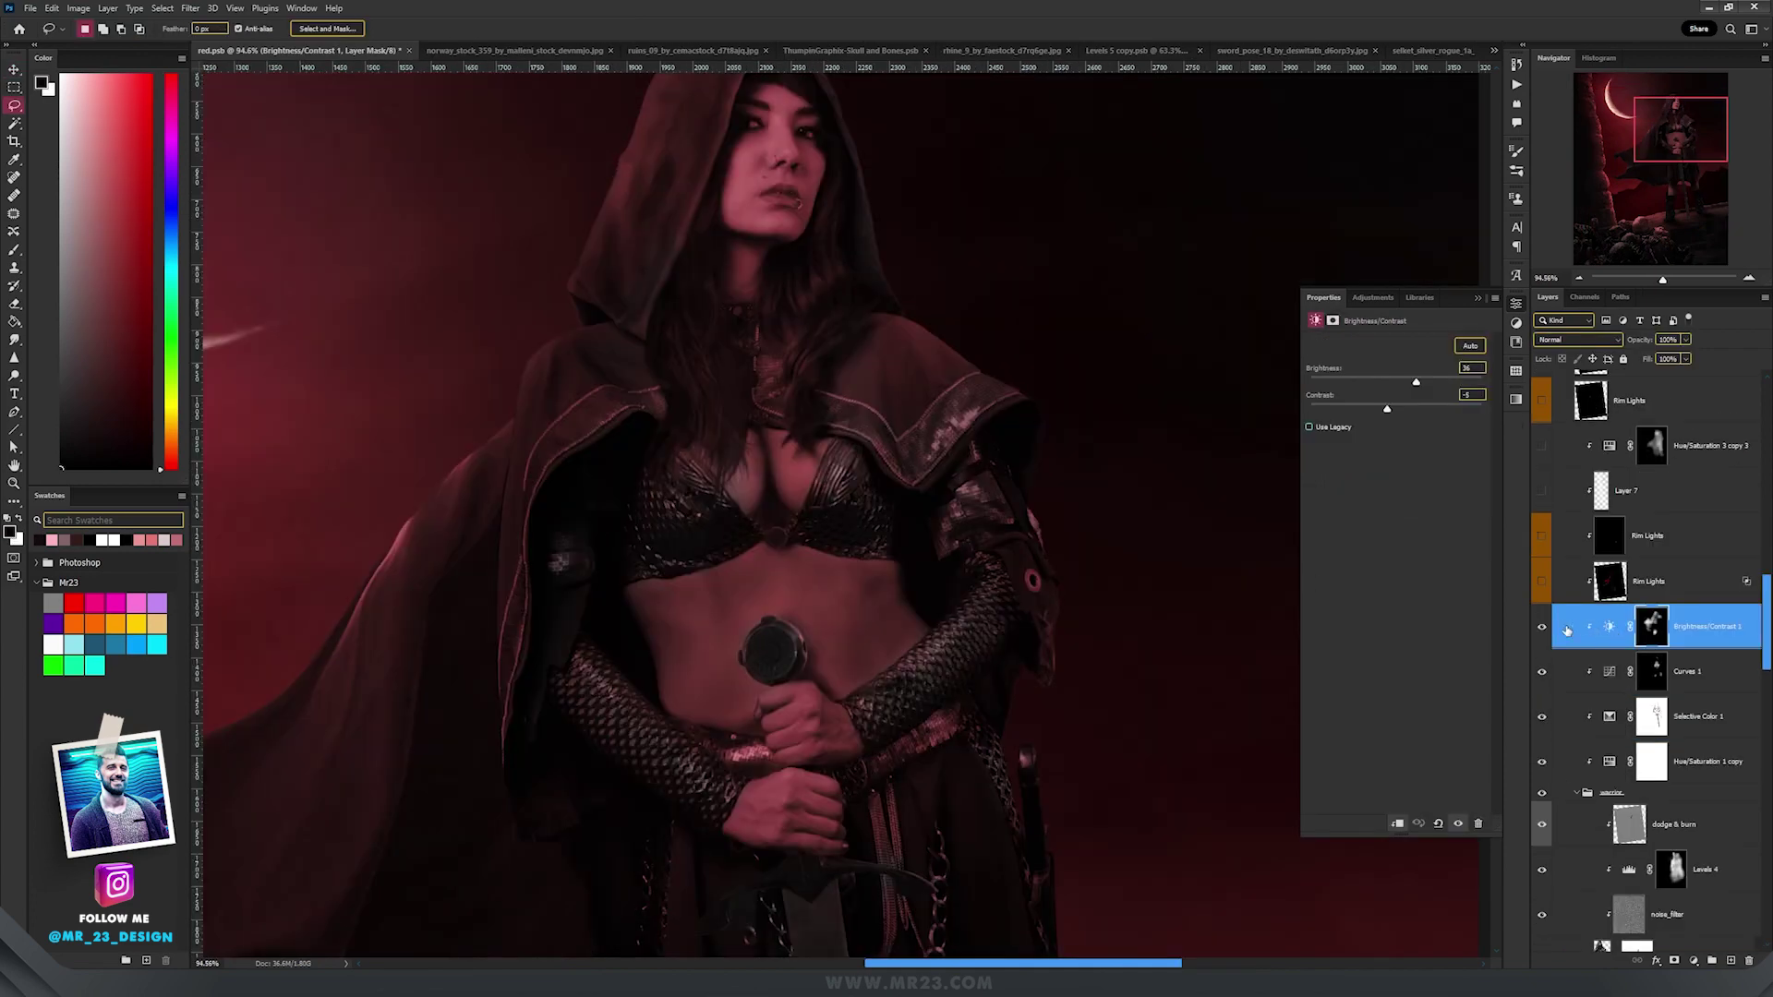
Toggle Brightness/Contrast 1 off and on twice to compare its effect
{"action": "left_click", "coordinate": [1542, 627]}
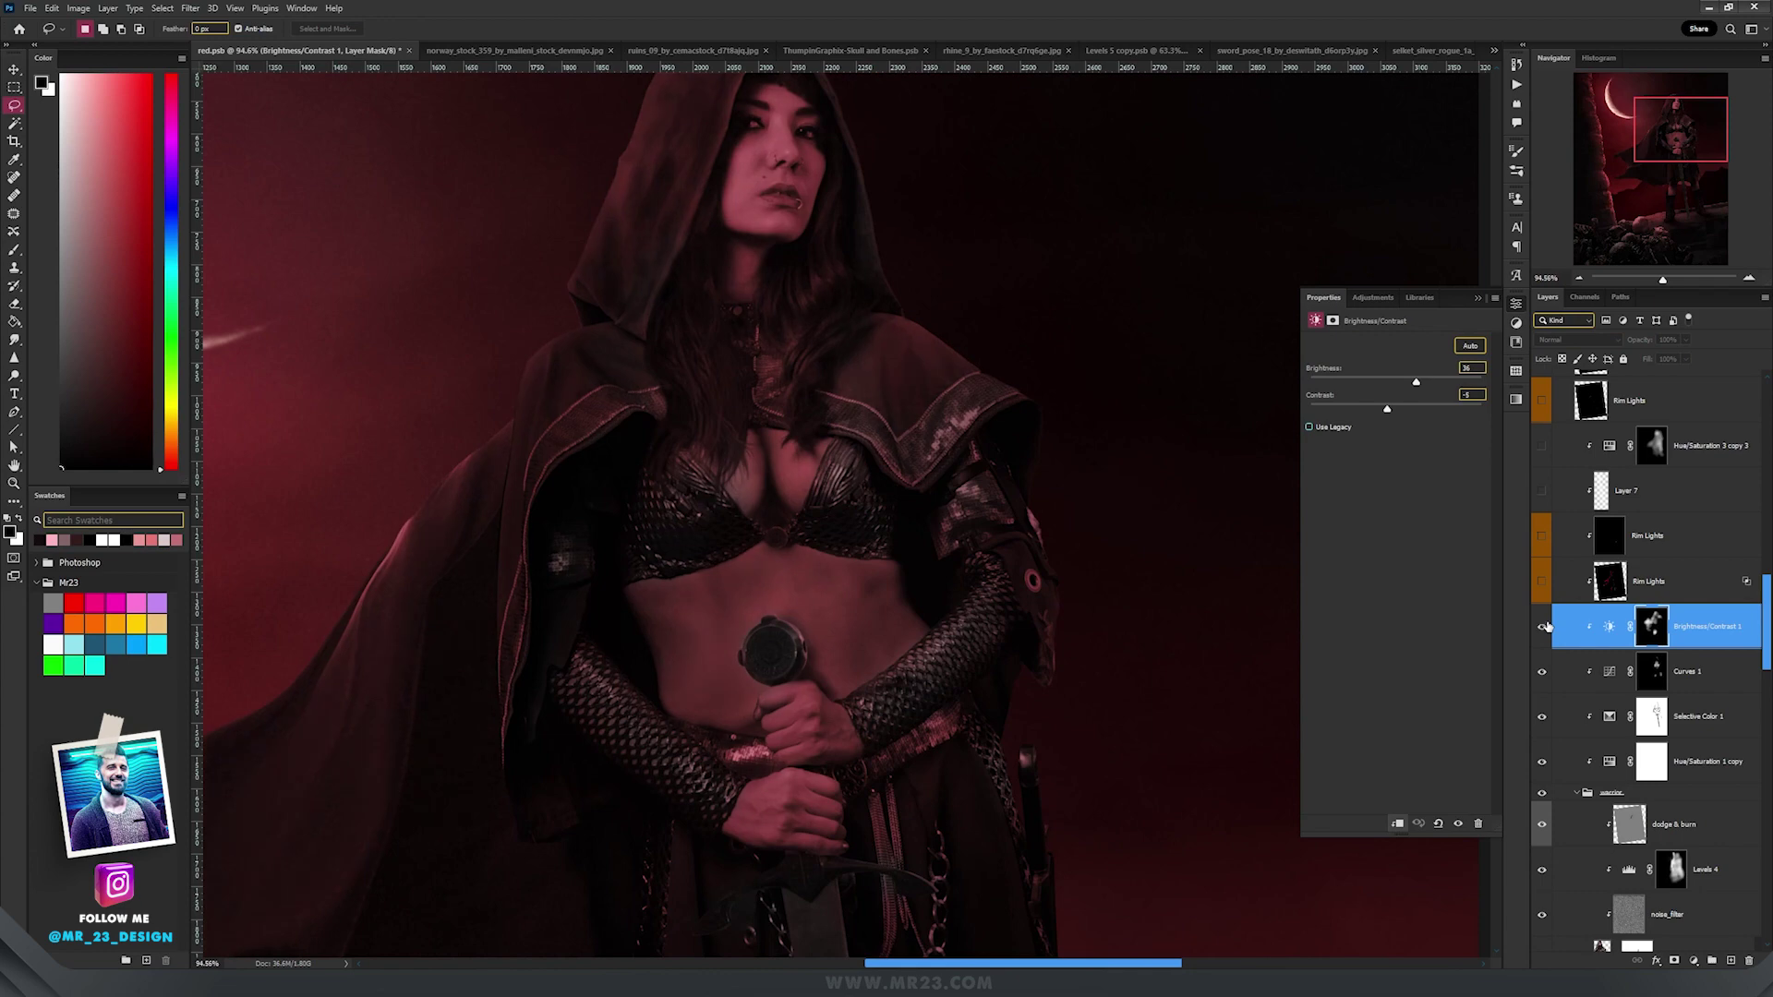
{"action": "left_click", "coordinate": [1542, 627]}
{"action": "left_click", "coordinate": [1541, 627]}
{"action": "left_click", "coordinate": [1541, 627]}
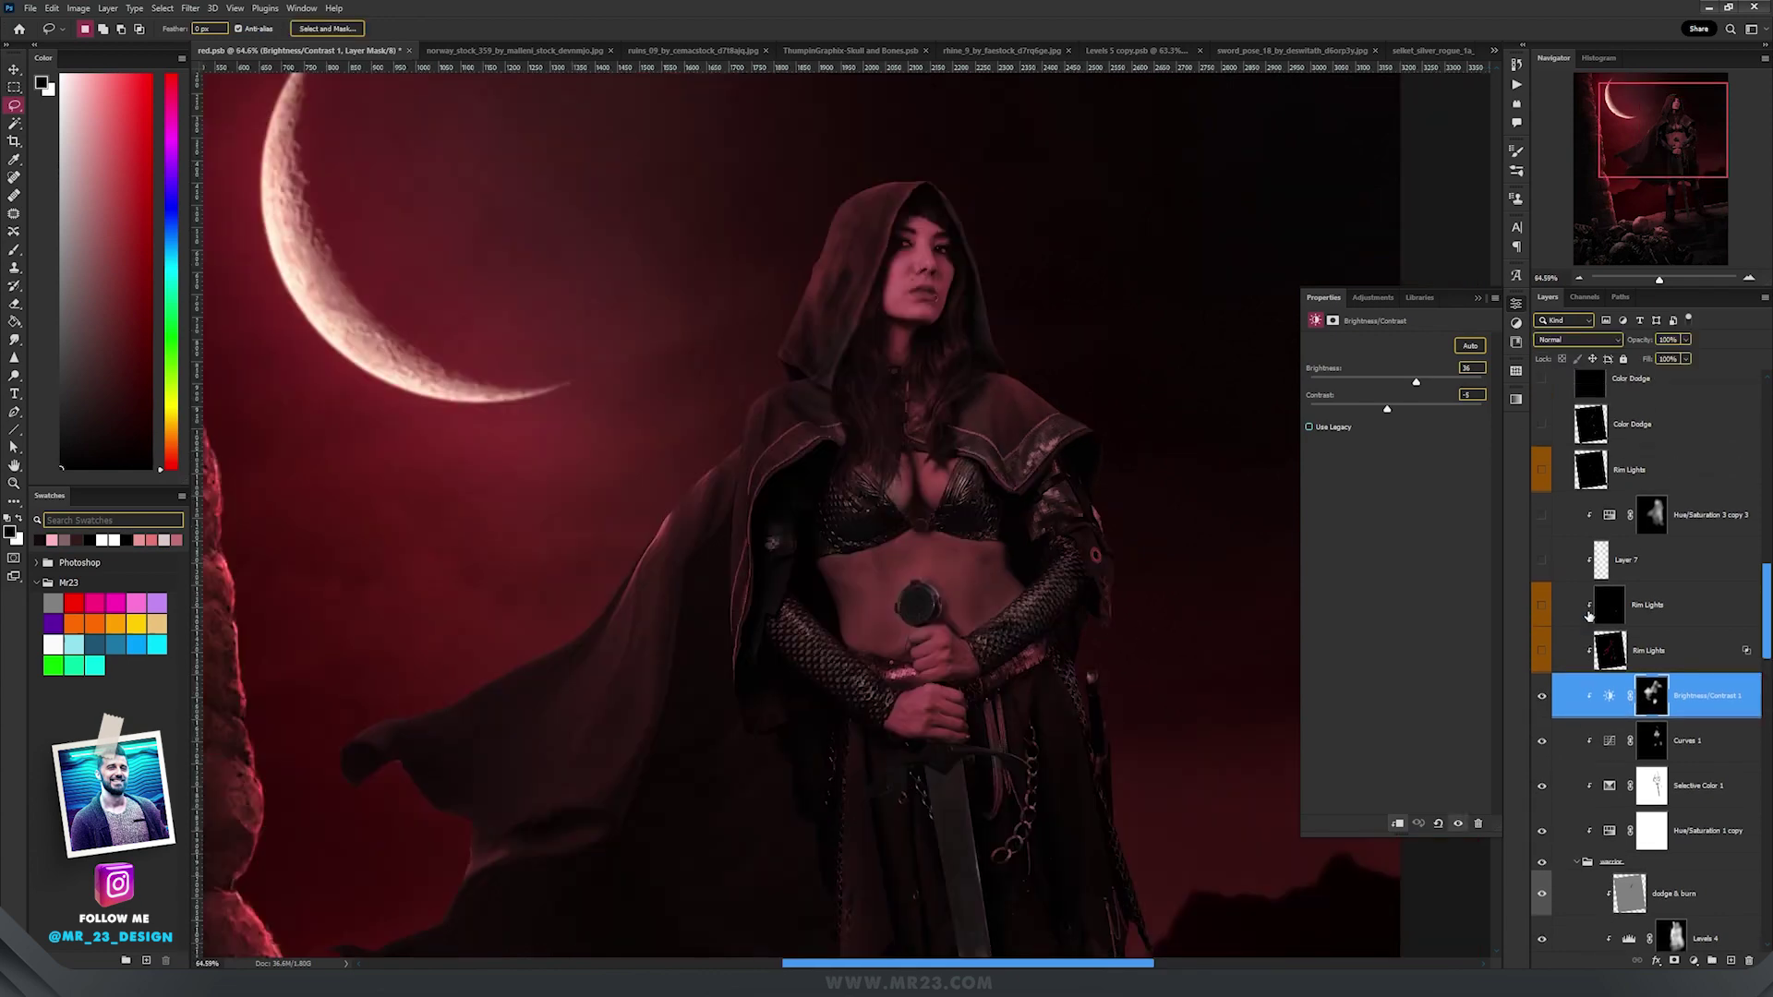
Show the upper Rim Lights and Color Dodge layers for red cloak edges and glowing eyes
{"action": "left_click", "coordinate": [1541, 626]}
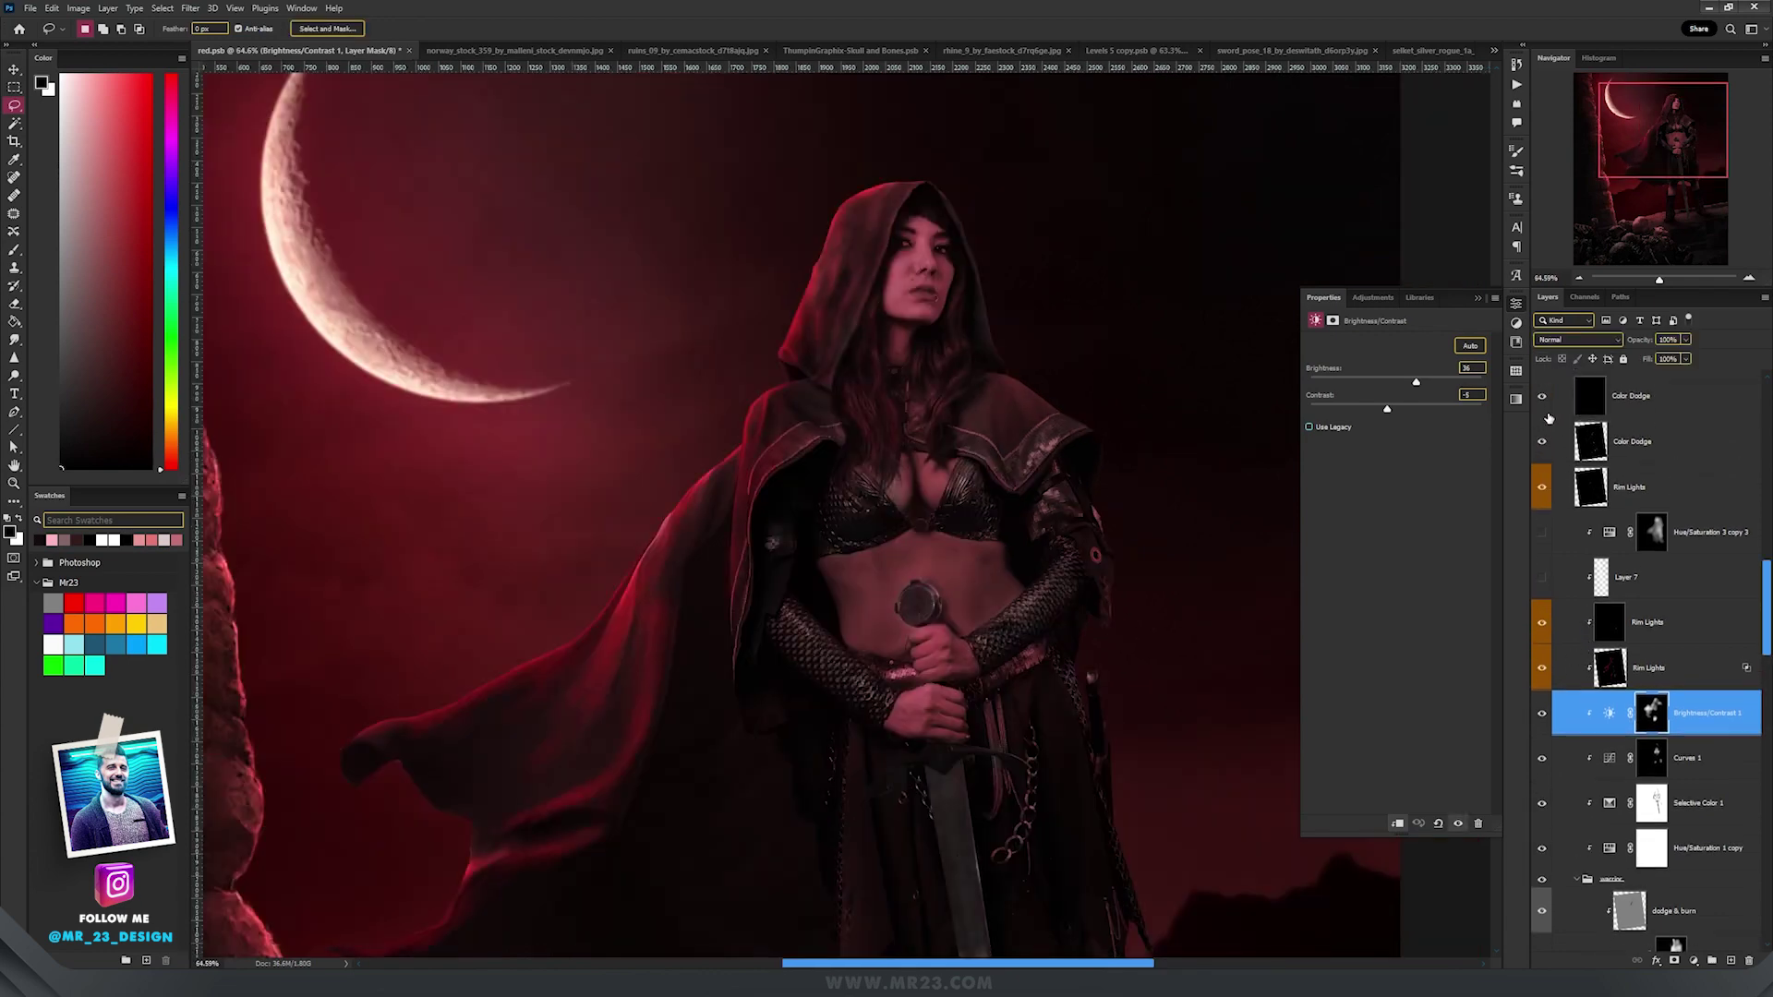
{"action": "left_click", "coordinate": [1541, 397]}
{"action": "left_click_drag", "start_coordinate": [1002, 476], "coordinate": [1136, 452]}
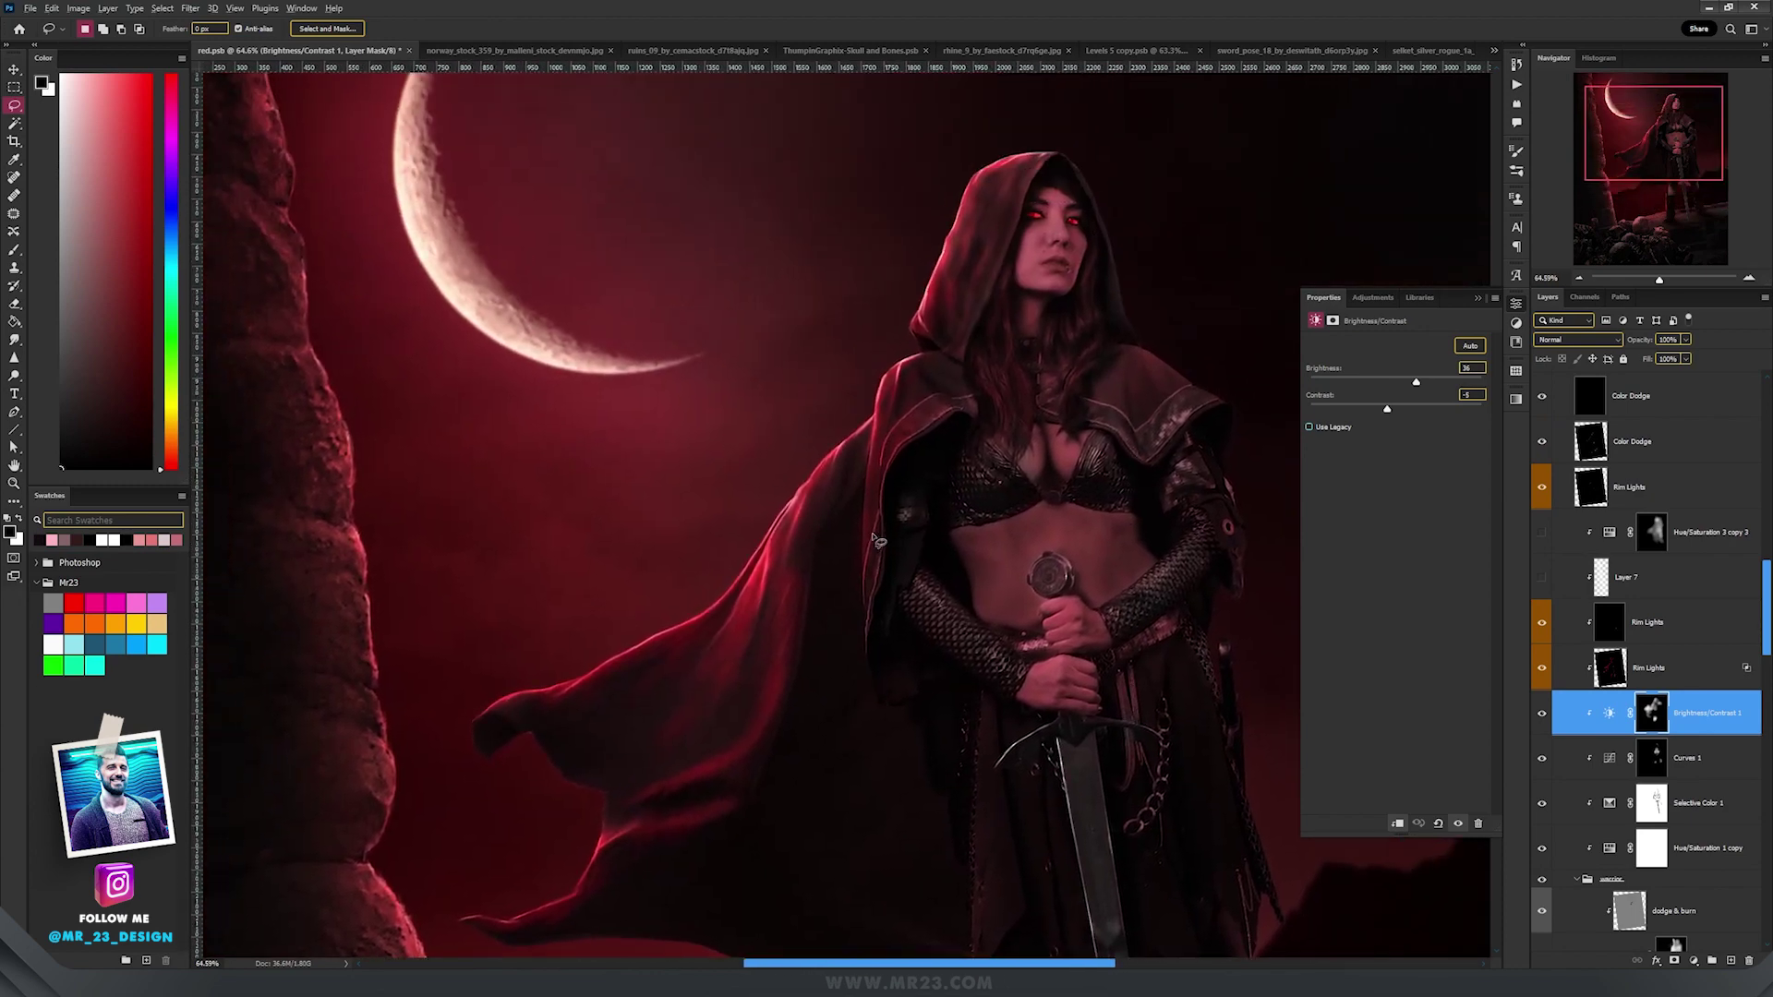
{"action": "scroll", "coordinate": [877, 540], "scroll_direction": "up", "scroll_amount": 3}
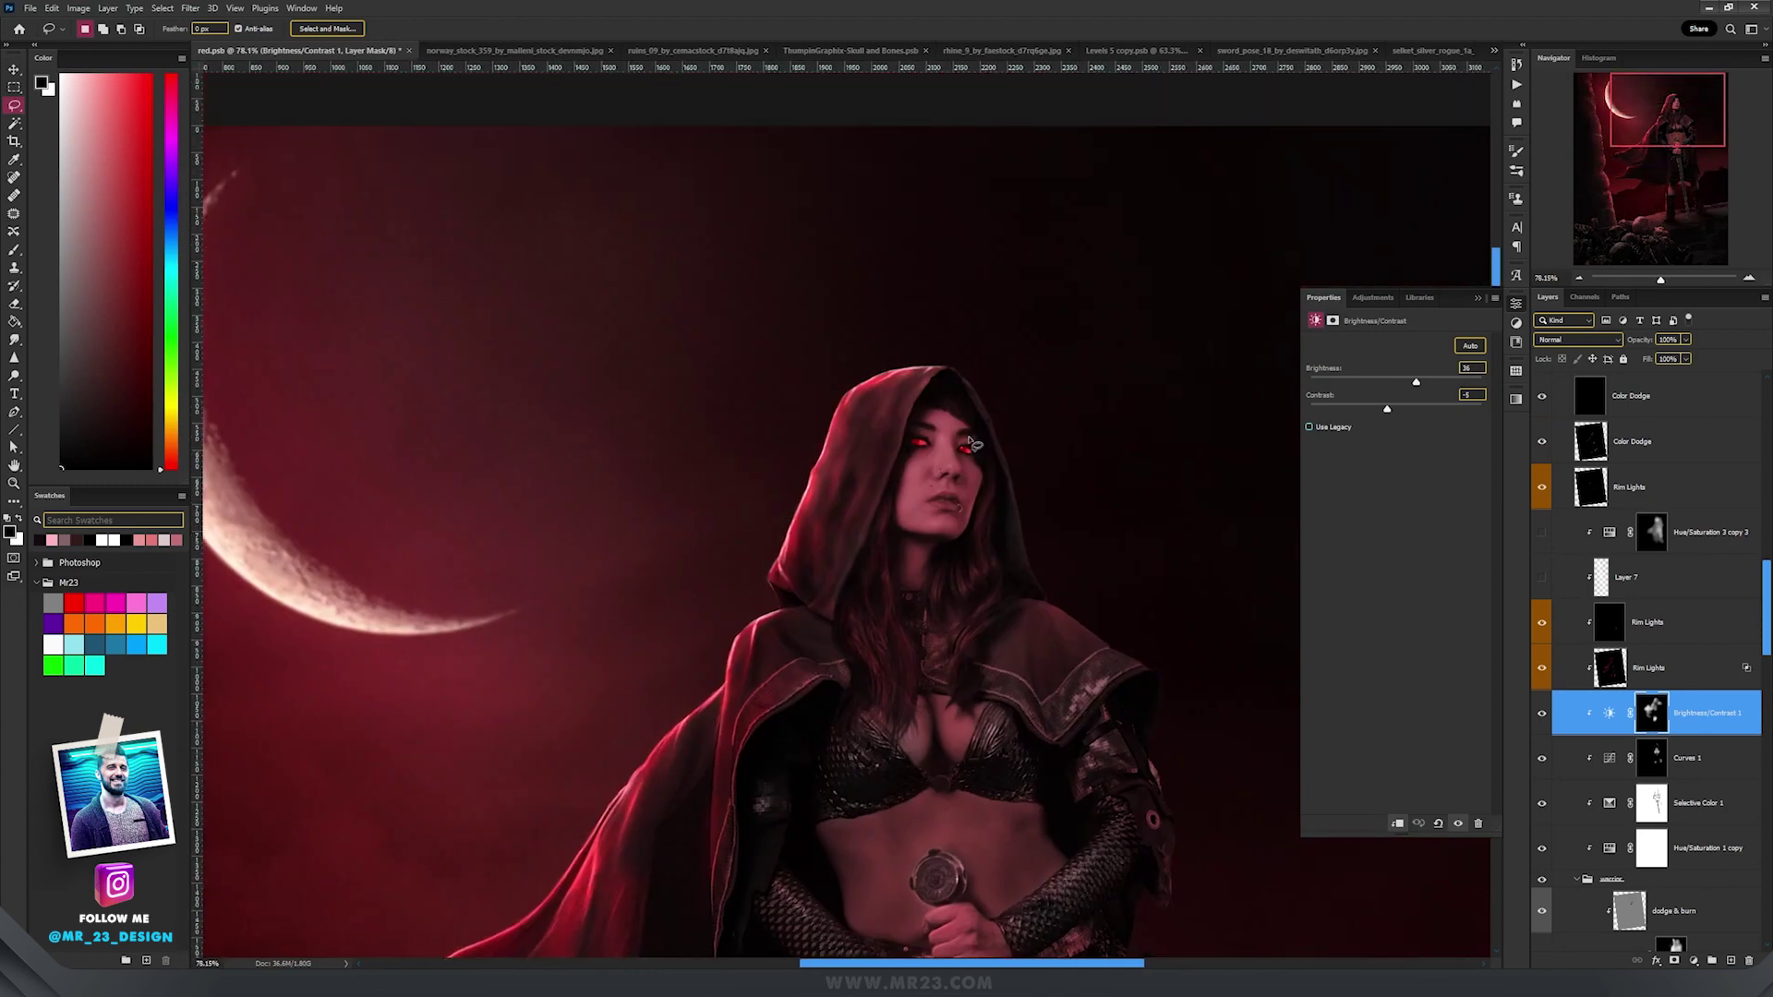
{"action": "scroll", "coordinate": [969, 453], "scroll_direction": "up", "scroll_amount": 5}
{"action": "scroll", "coordinate": [974, 451], "scroll_direction": "down", "scroll_amount": 4}
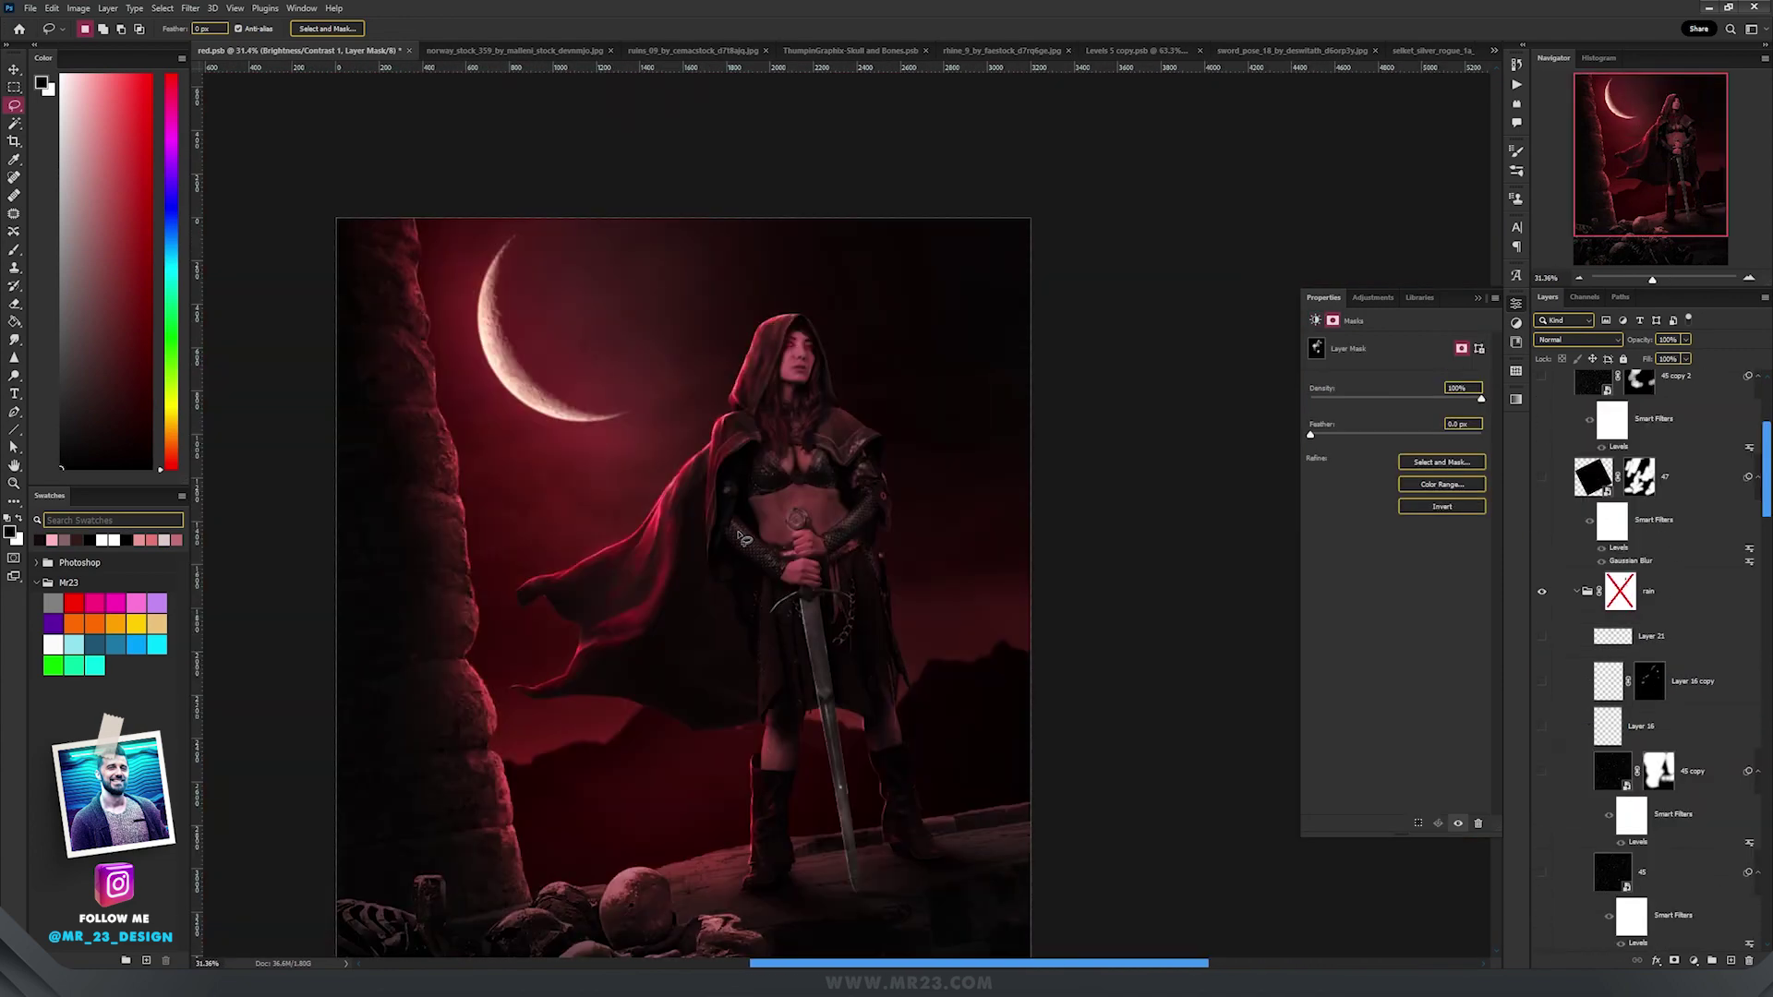
{"action": "scroll", "coordinate": [683, 286], "scroll_direction": "down", "scroll_amount": 3}
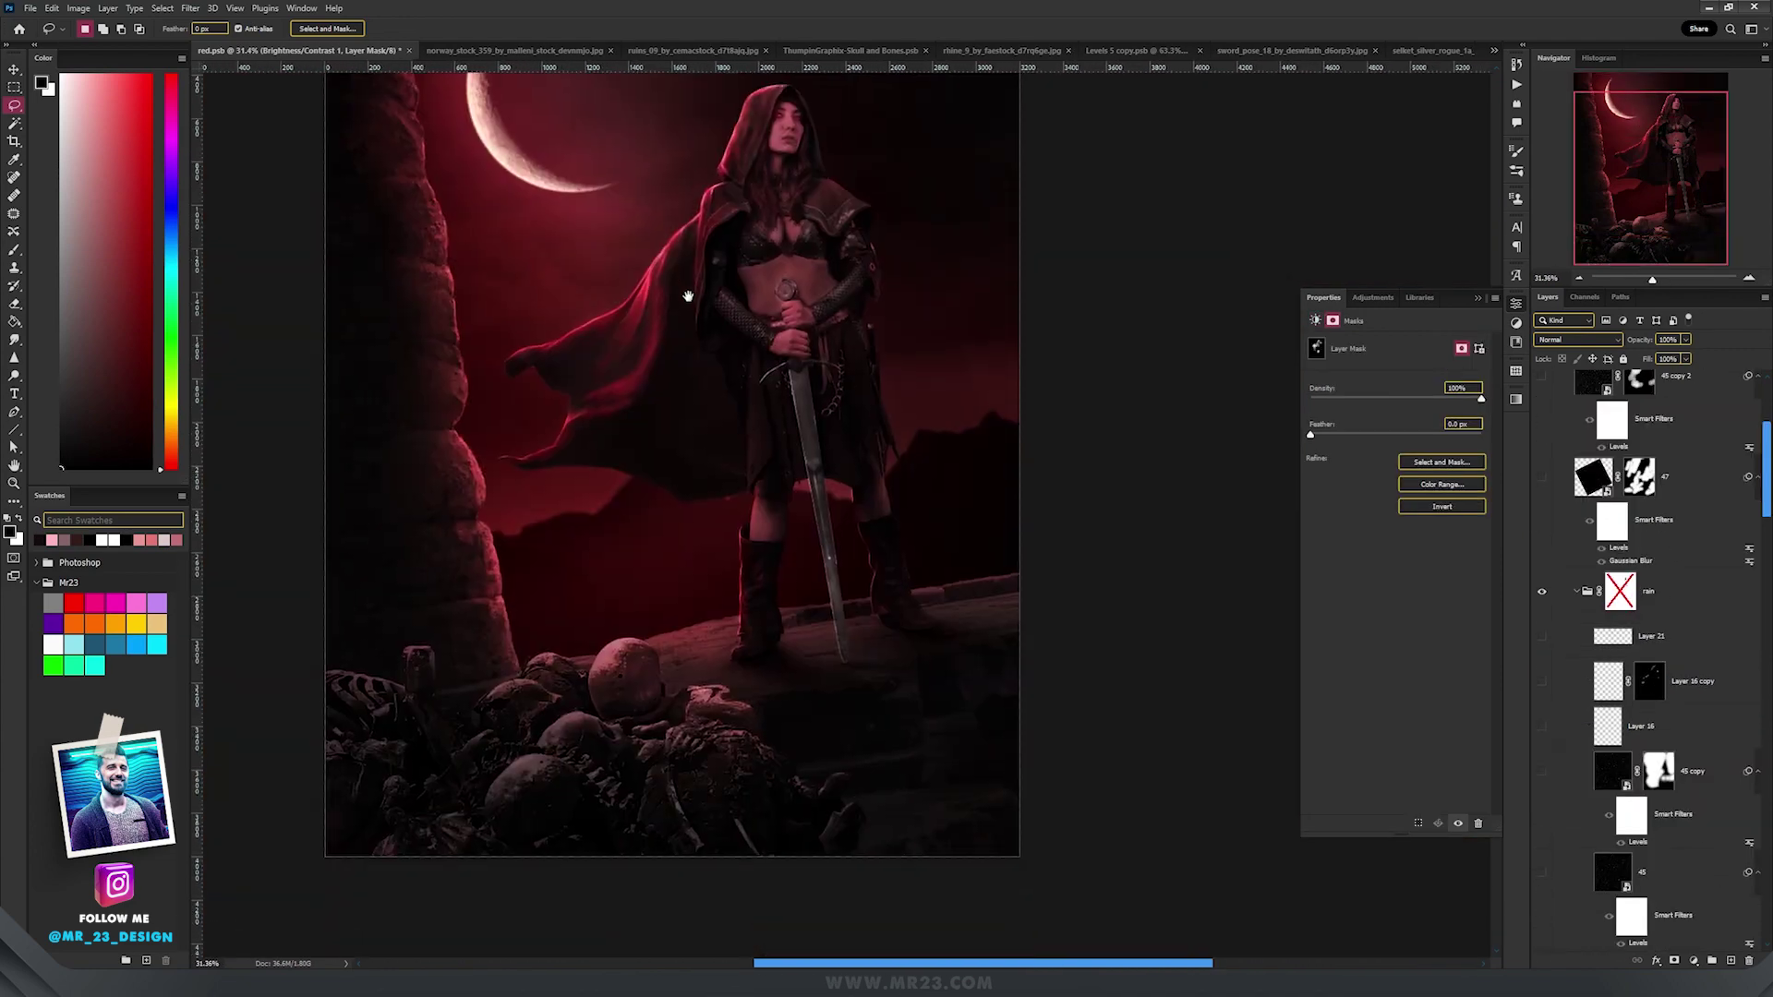
Set rain layer 42's blend mode to Color Dodge
{"action": "key", "text": "v"}
{"action": "scroll", "coordinate": [1707, 748], "scroll_direction": "up", "scroll_amount": 3}
{"action": "scroll", "coordinate": [1706, 748], "scroll_direction": "down", "scroll_amount": 1}
{"action": "left_click", "coordinate": [1686, 697]}
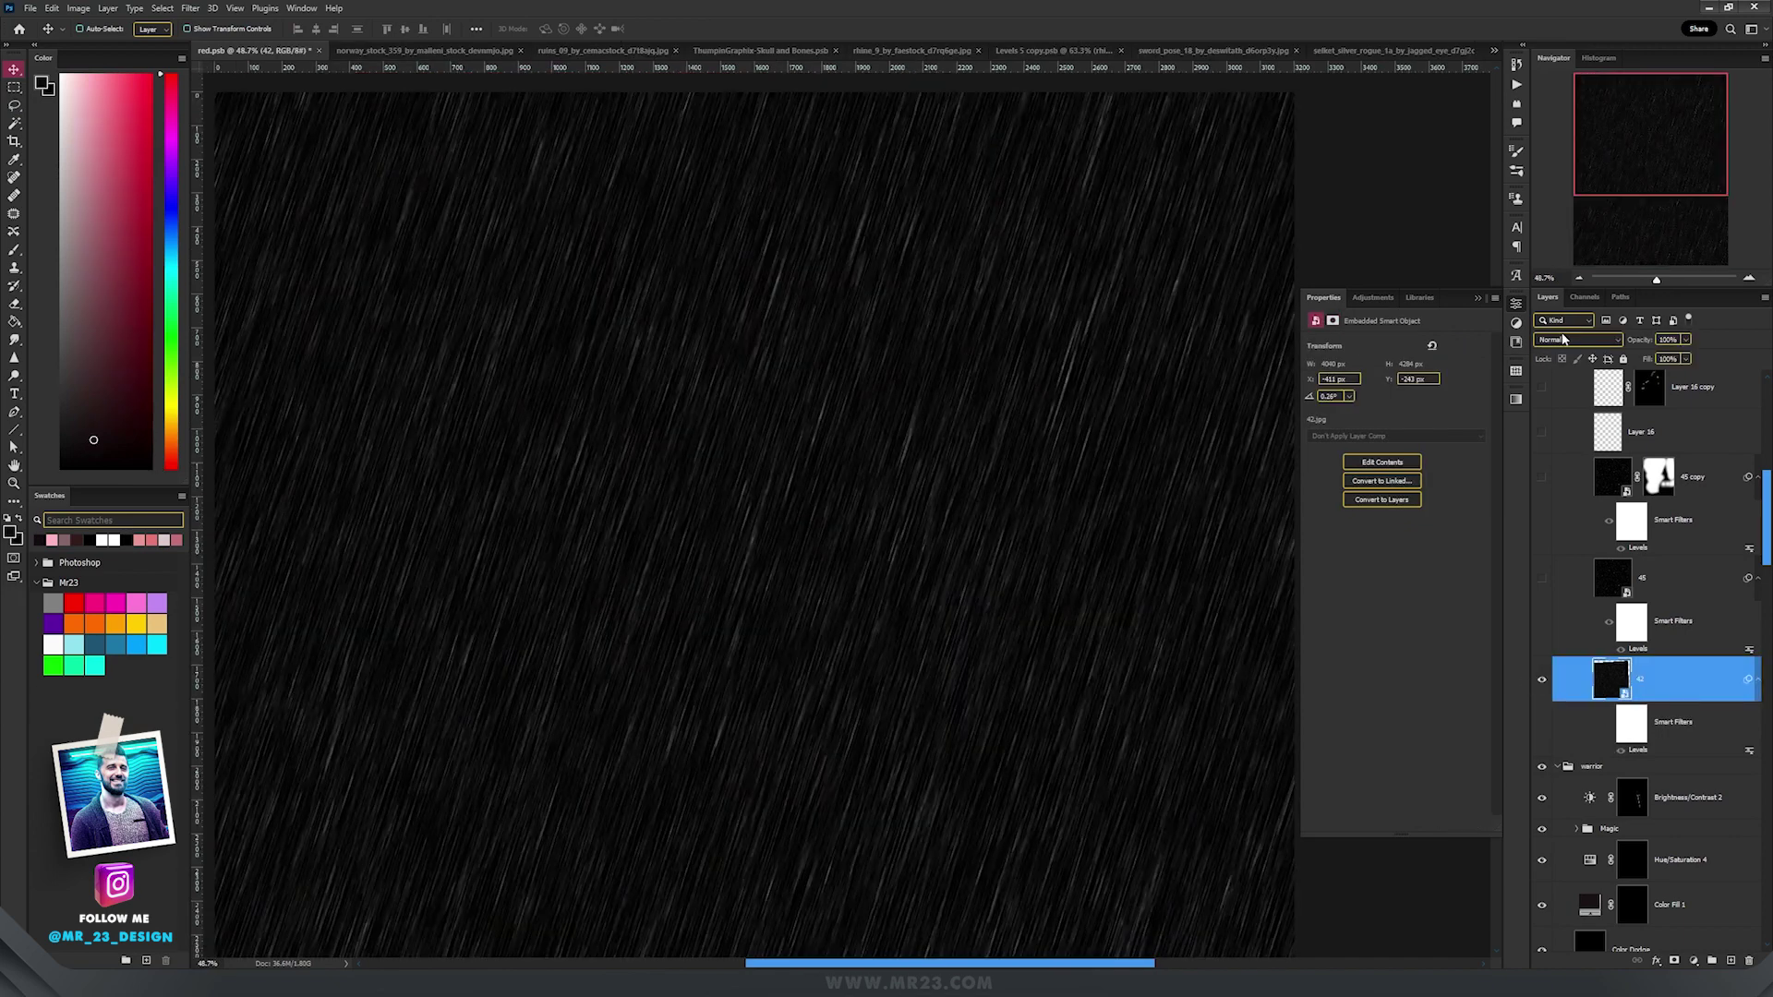
{"action": "left_click", "coordinate": [1564, 339]}
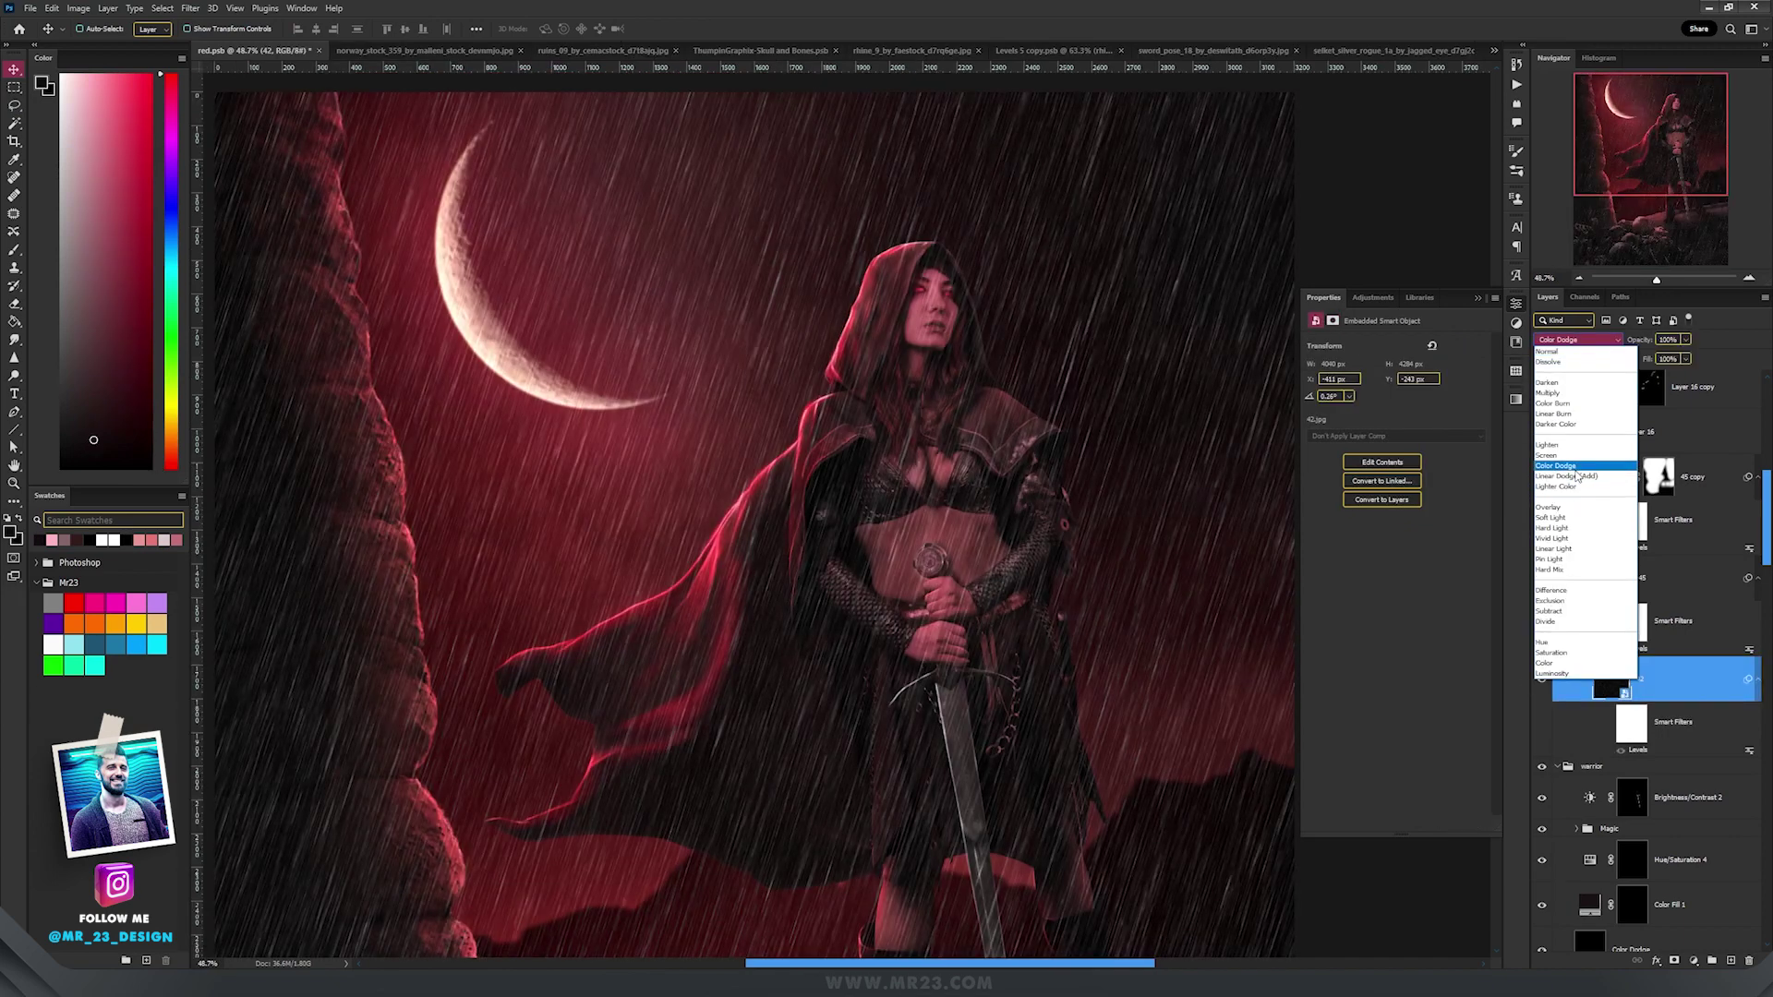
{"action": "left_click", "coordinate": [1616, 614]}
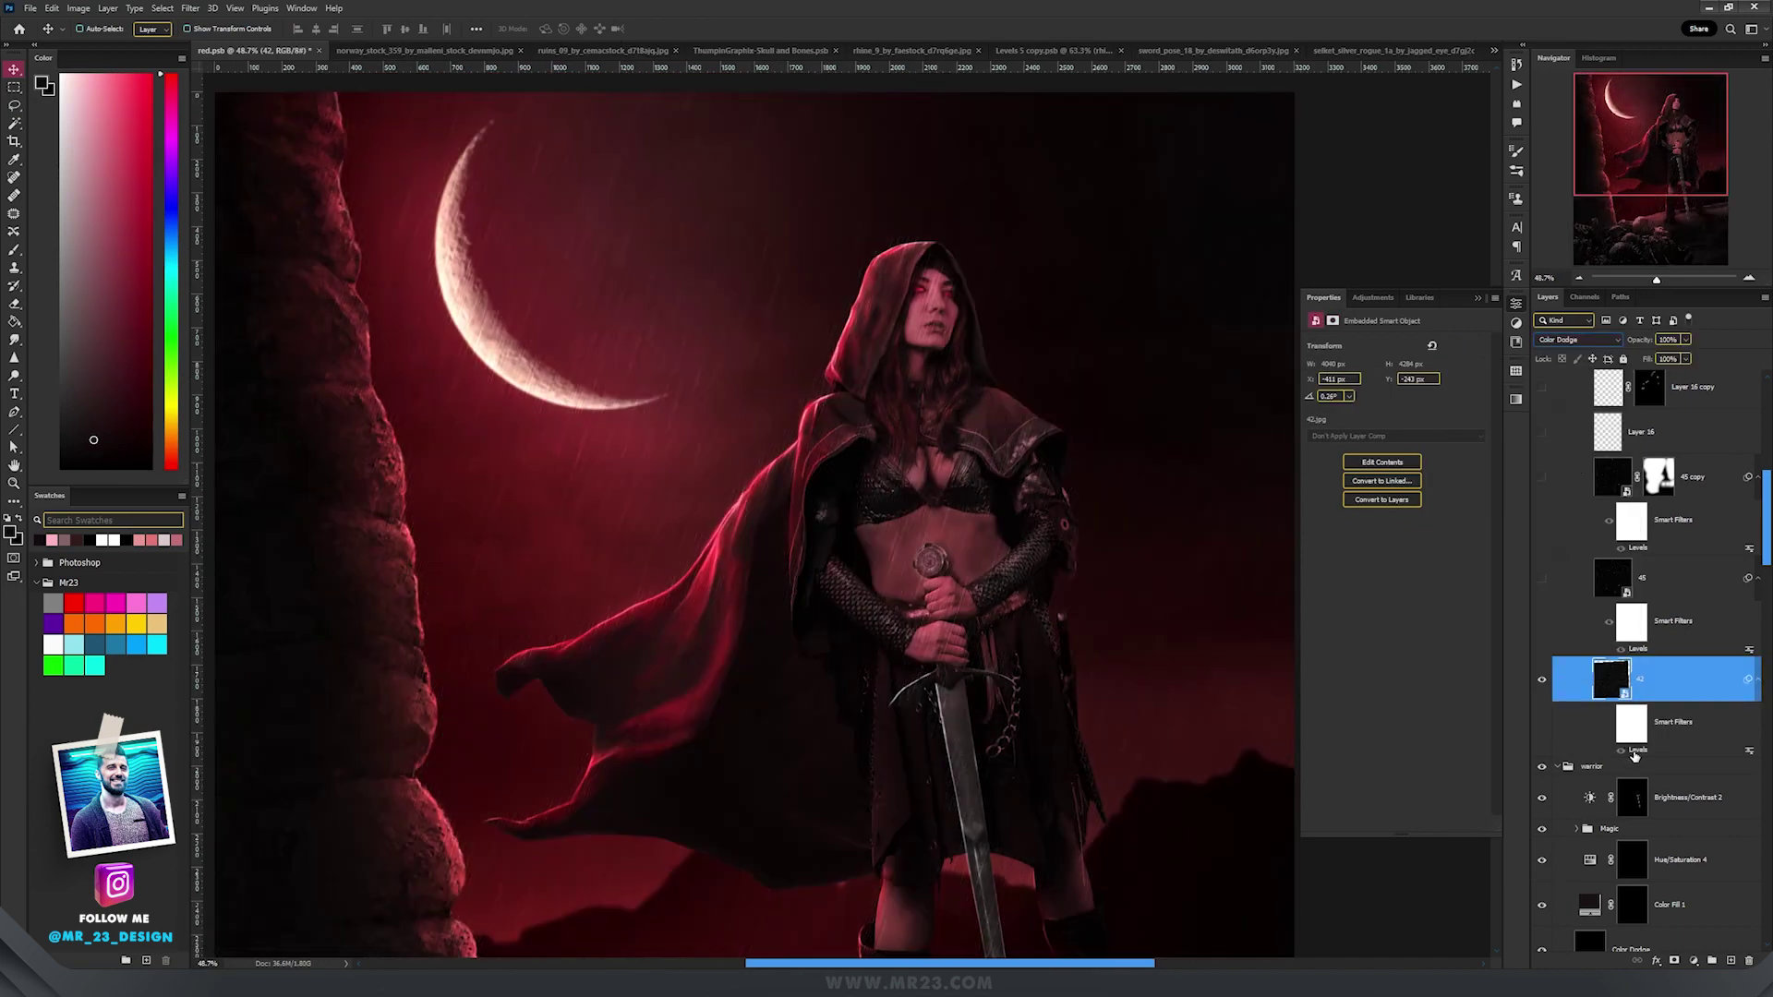
Reopen the rain layer's Levels smart filter and bring the boots and skulls into view
{"action": "double_click", "coordinate": [1635, 751]}
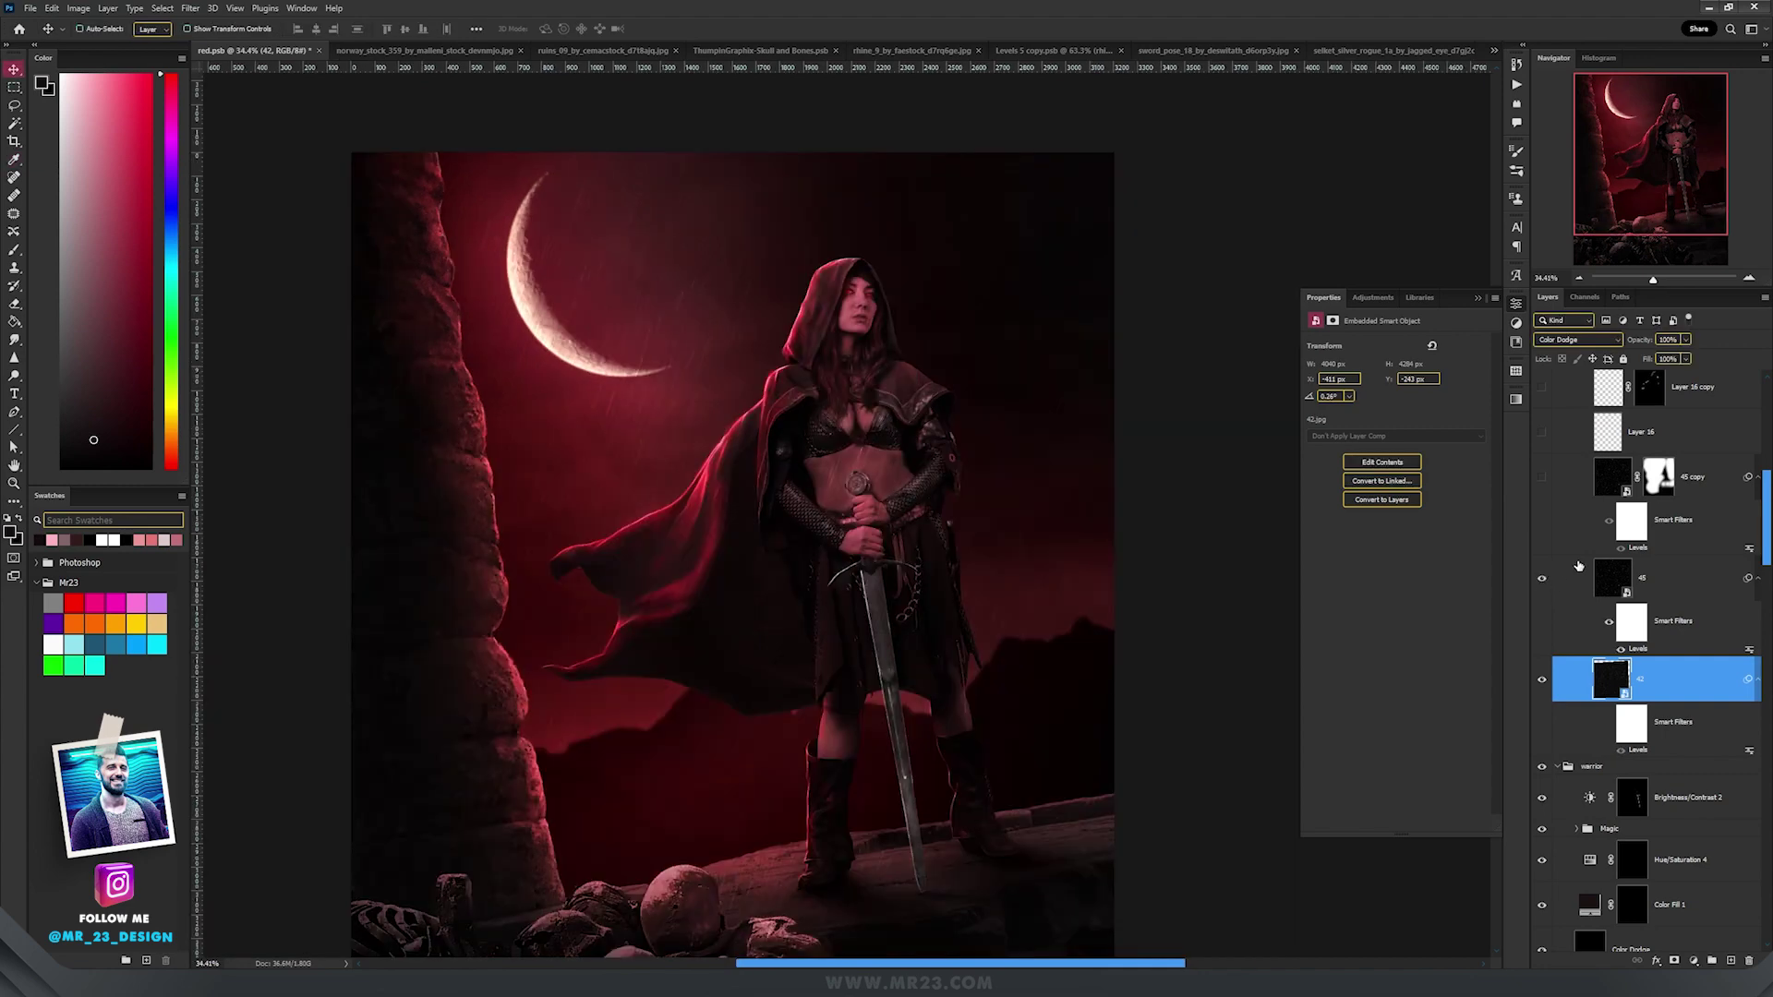
{"action": "scroll", "coordinate": [1630, 912], "scroll_direction": "up", "scroll_amount": 3}
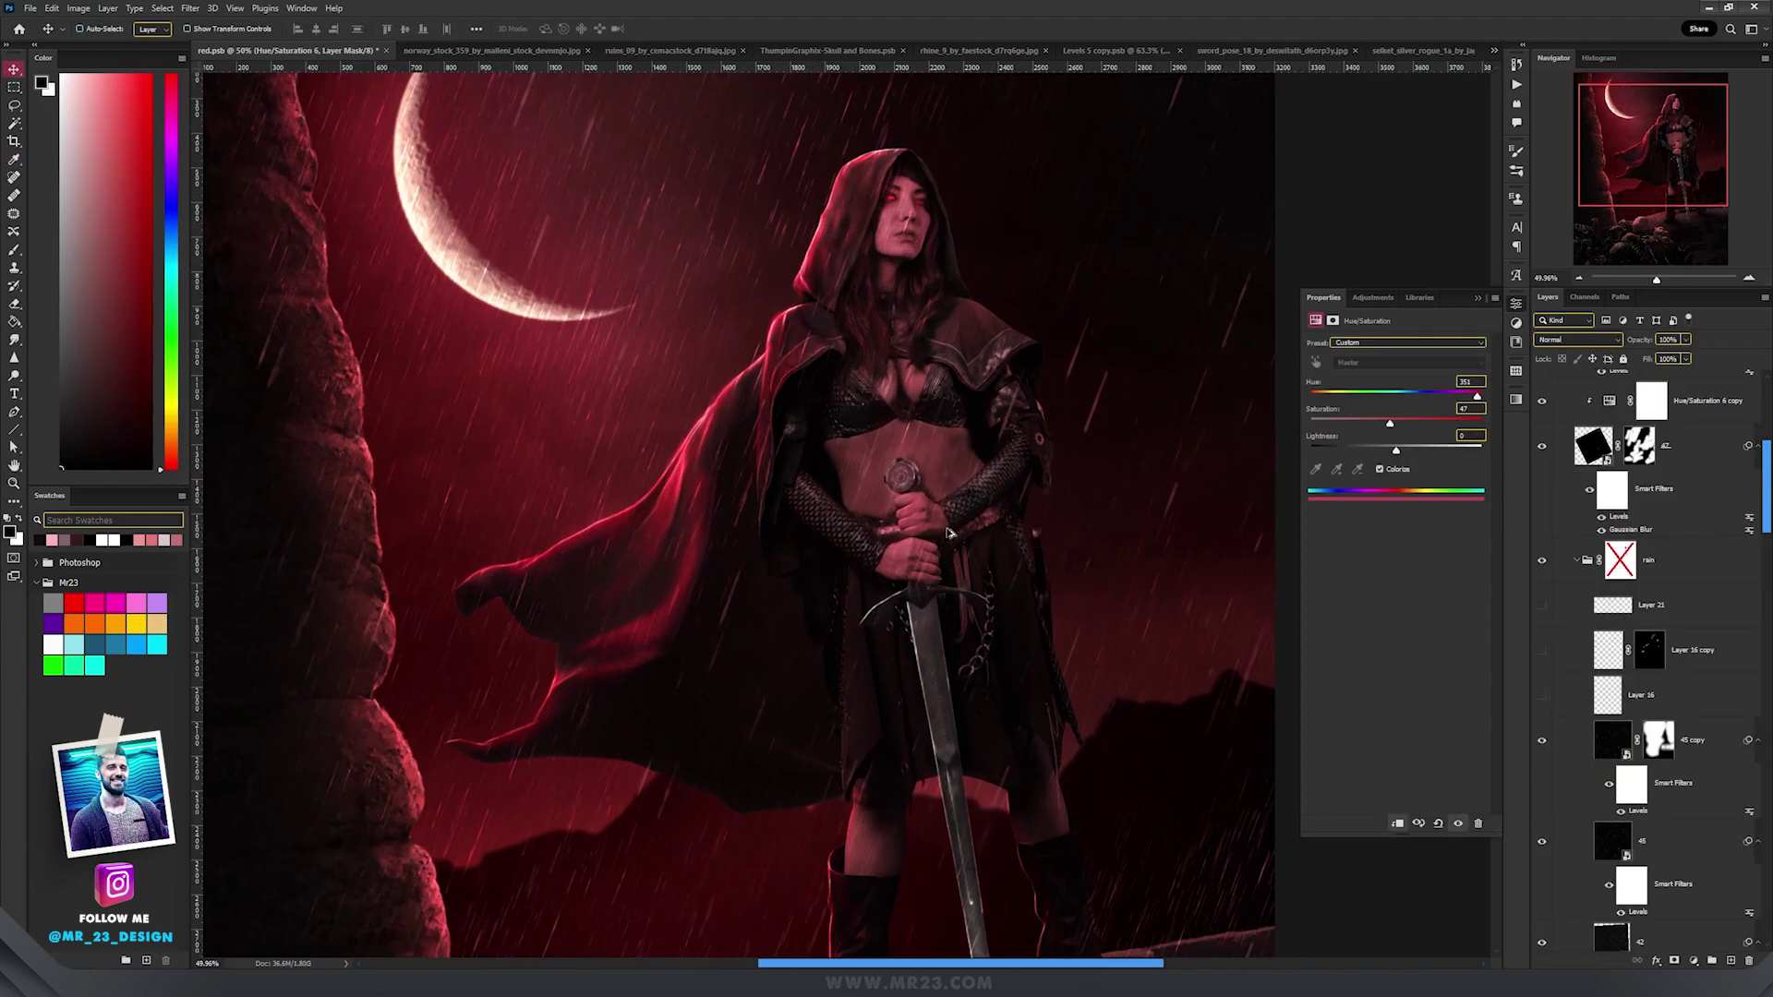
{"action": "left_click_drag", "start_coordinate": [948, 533], "coordinate": [884, 324]}
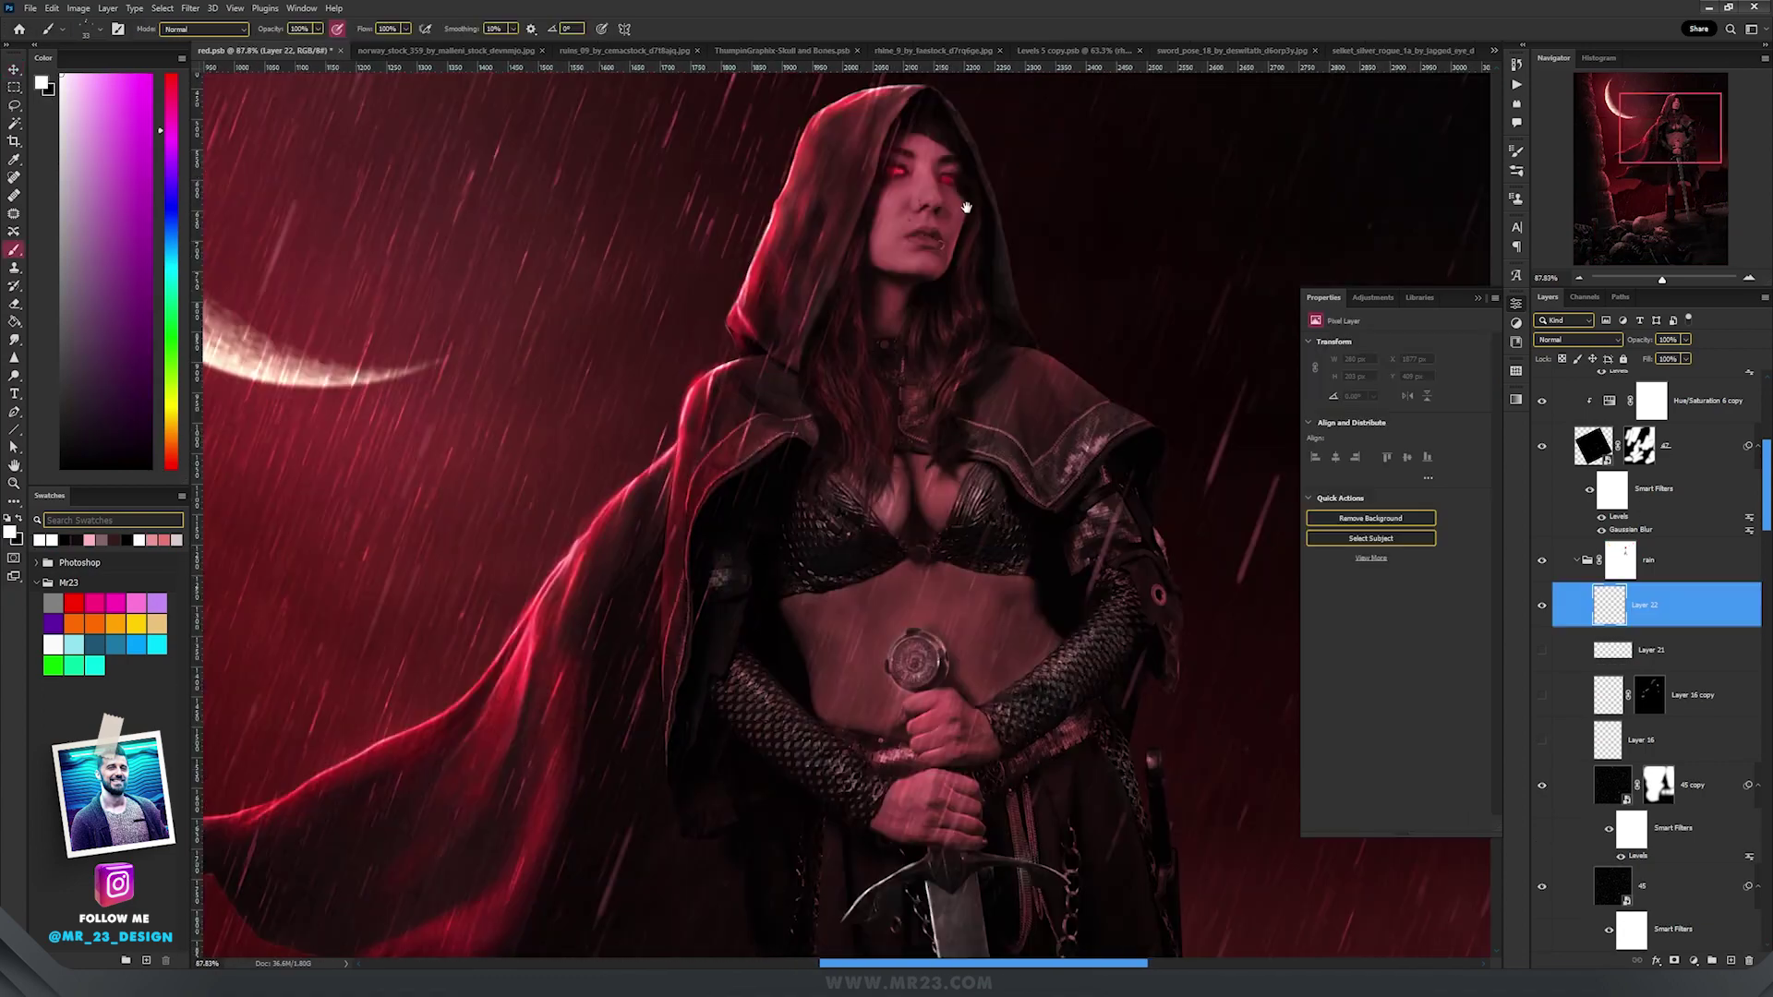
Zoom in and out to inspect the warrior's face and the floor
{"action": "scroll", "coordinate": [831, 355], "scroll_direction": "up", "scroll_amount": 3}
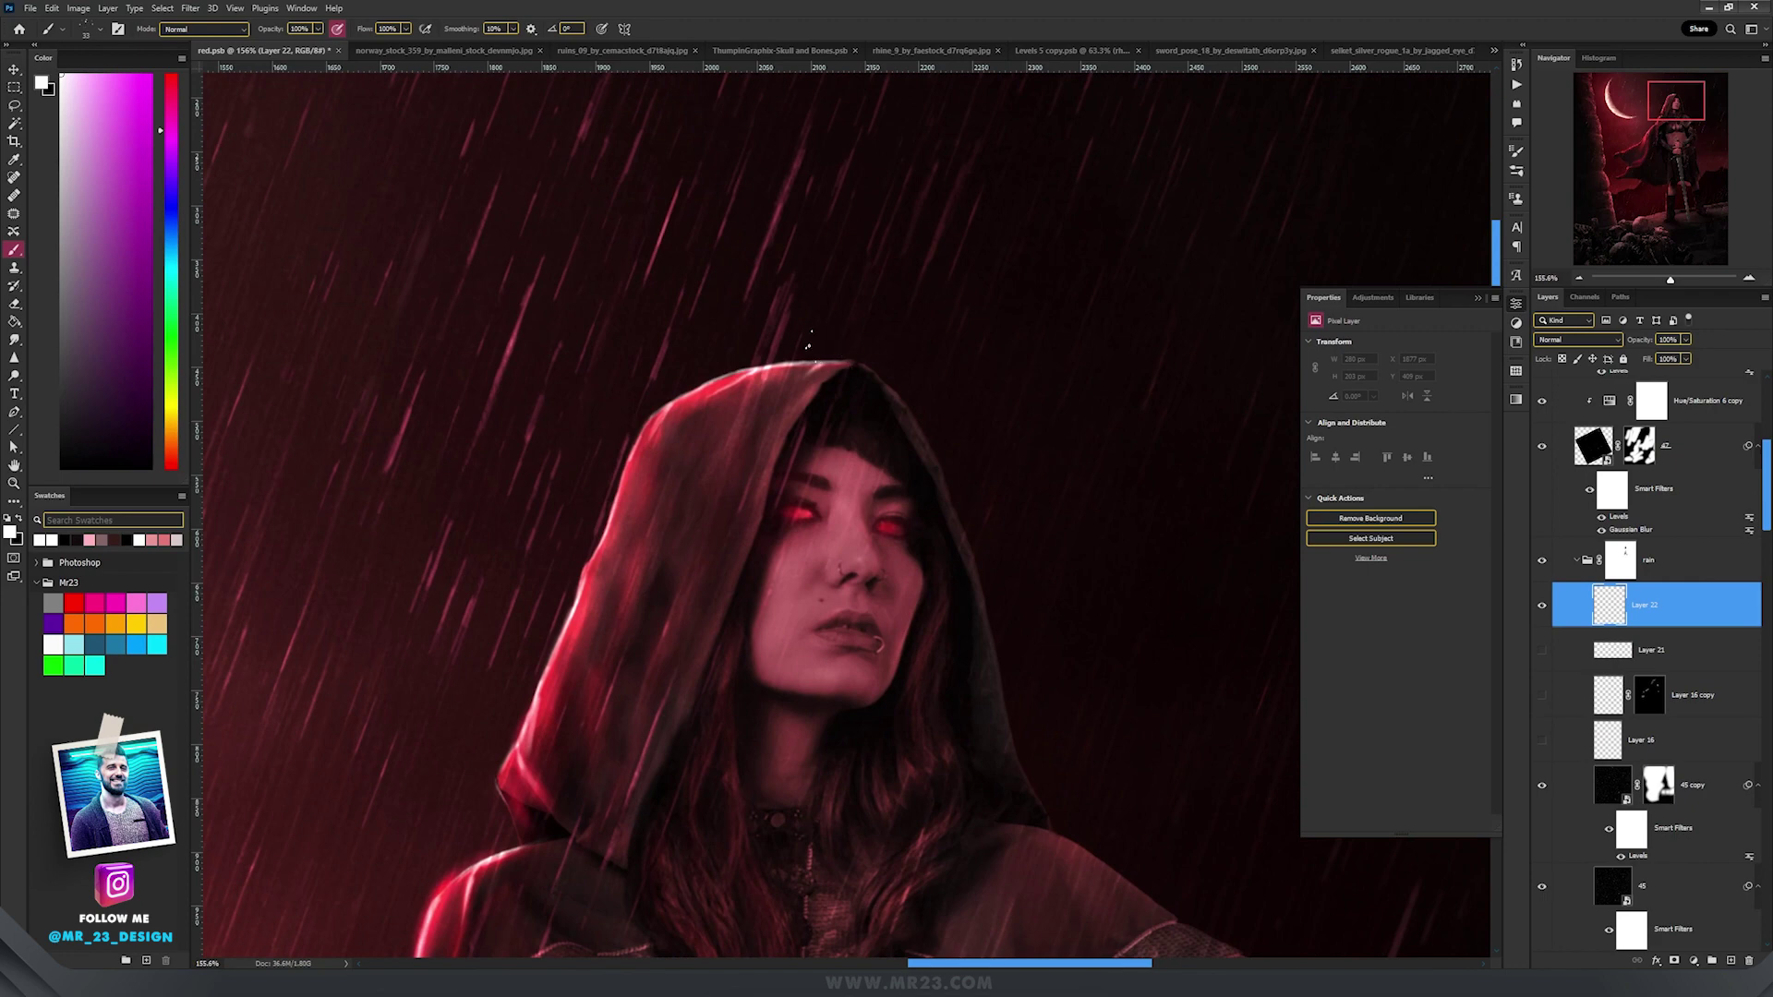
{"action": "scroll", "coordinate": [809, 346], "scroll_direction": "up", "scroll_amount": 3}
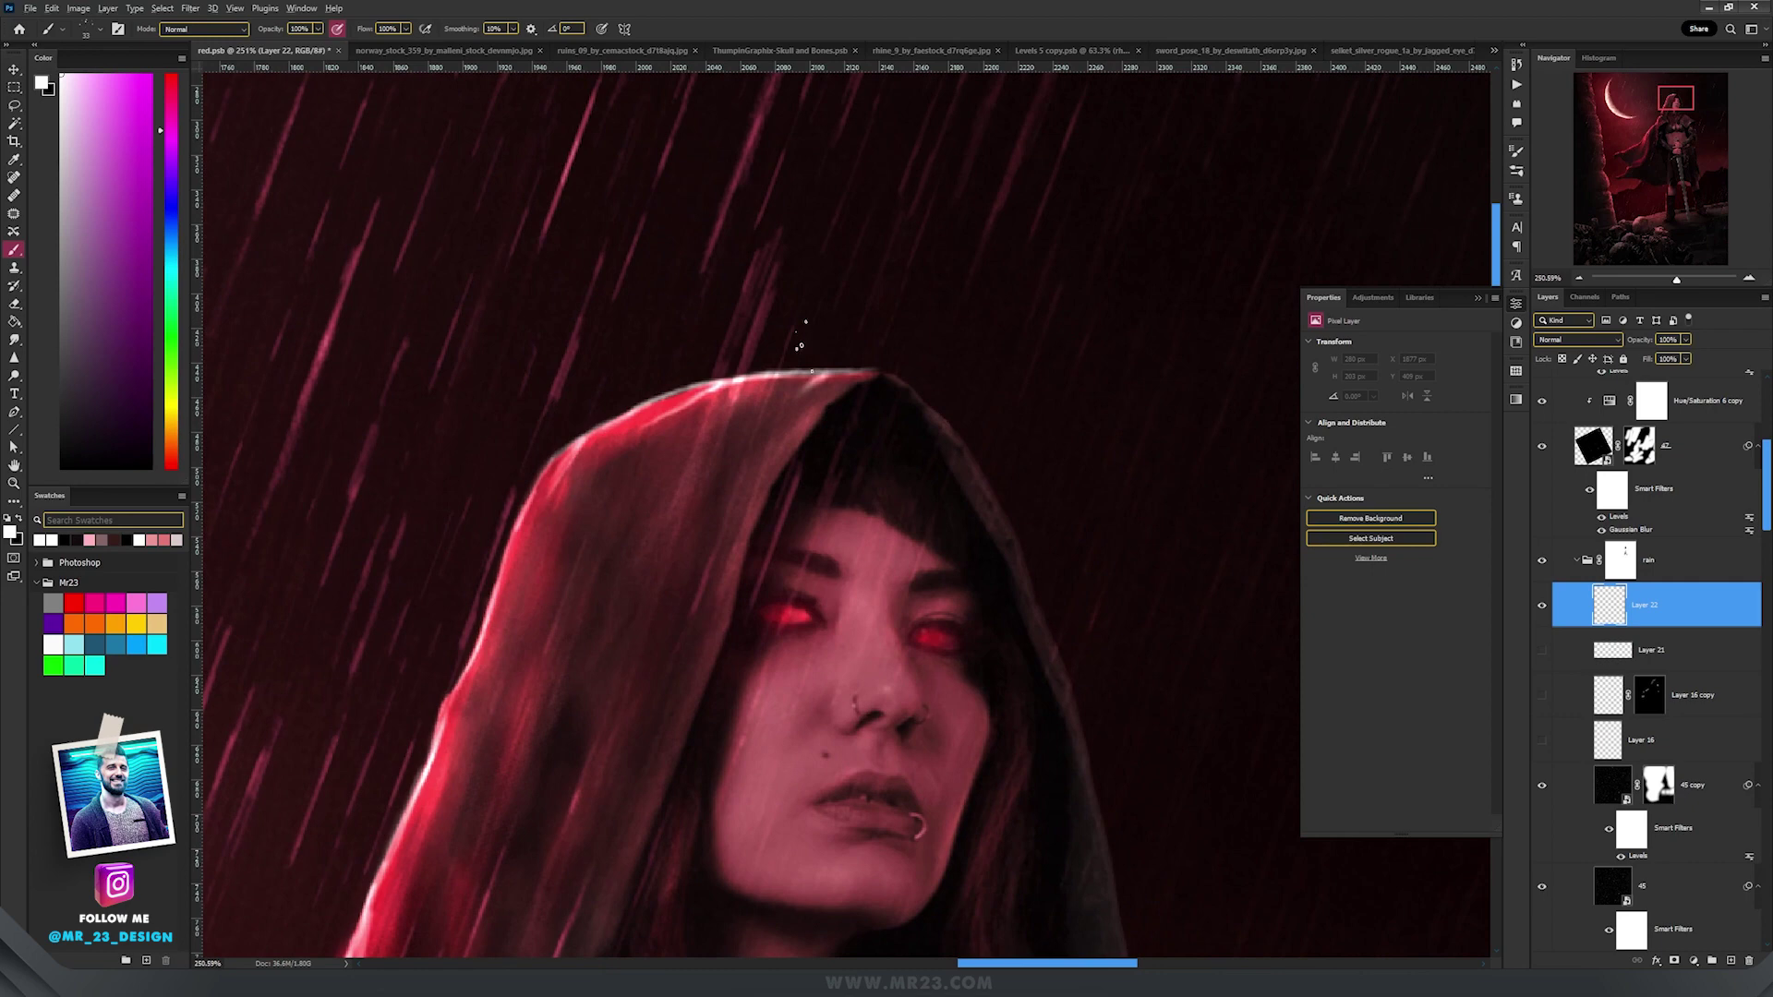
{"action": "scroll", "coordinate": [800, 347], "scroll_direction": "down", "scroll_amount": 2}
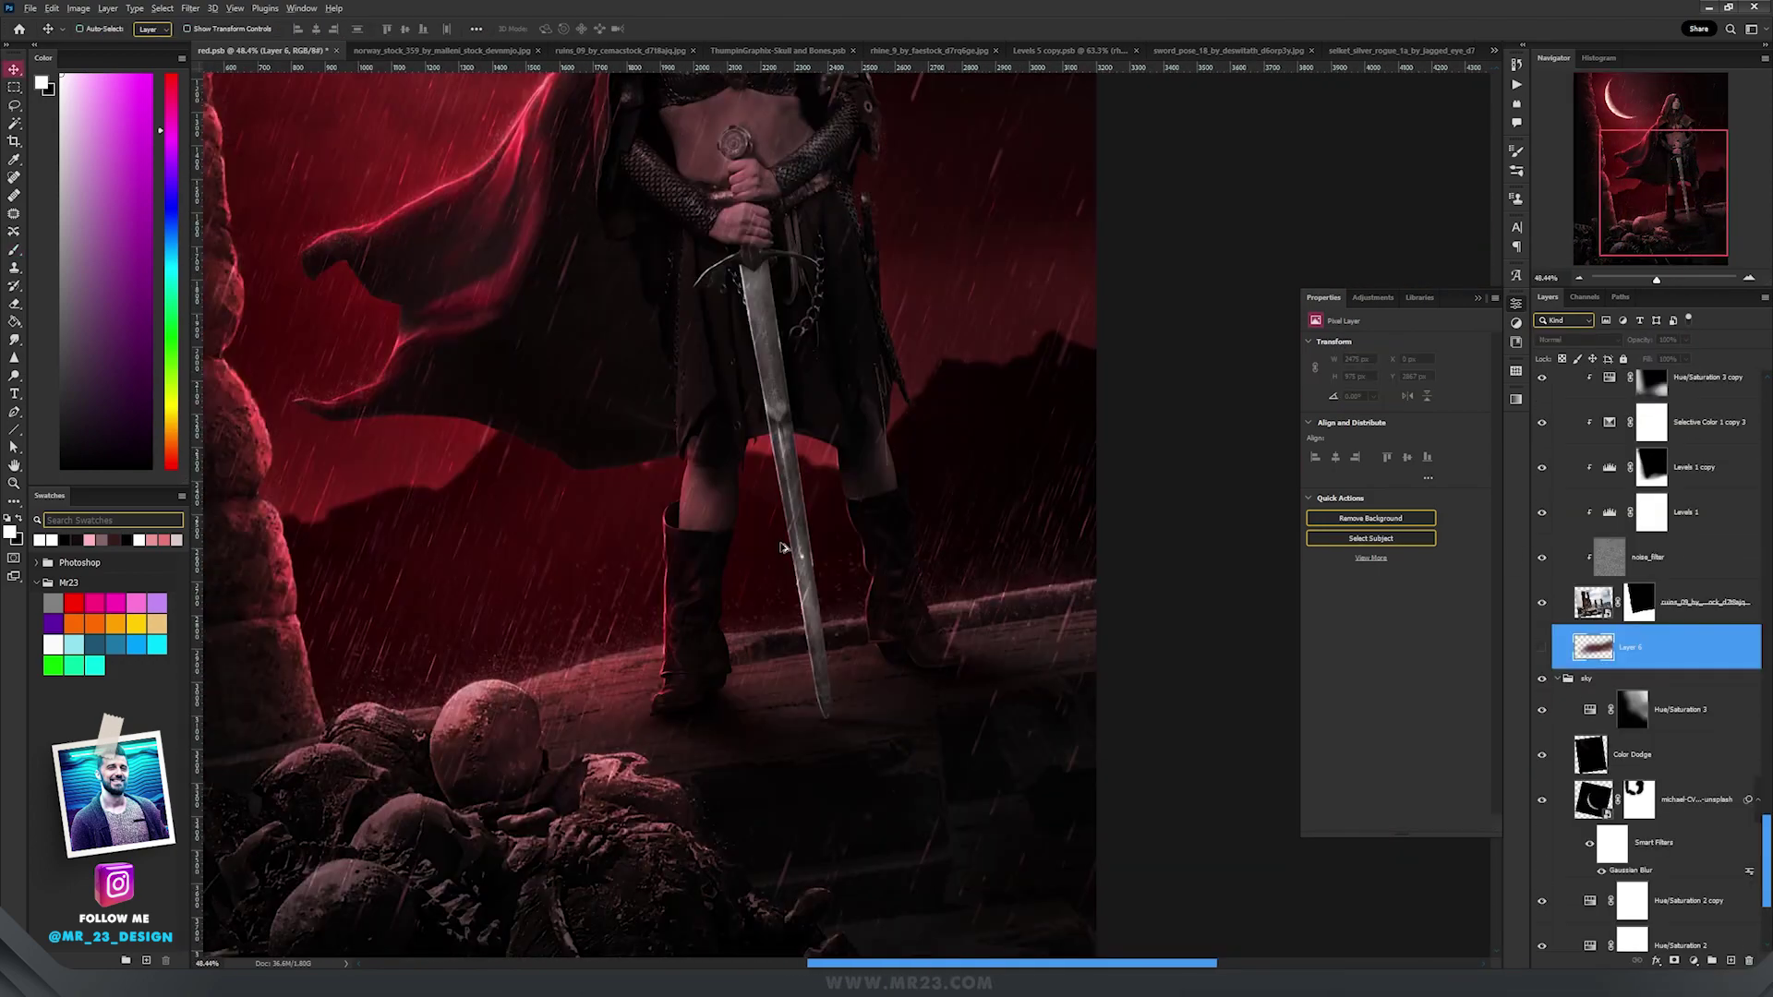
Add a new empty layer above Layer 6
{"action": "scroll", "coordinate": [782, 547], "scroll_direction": "up", "scroll_amount": 2}
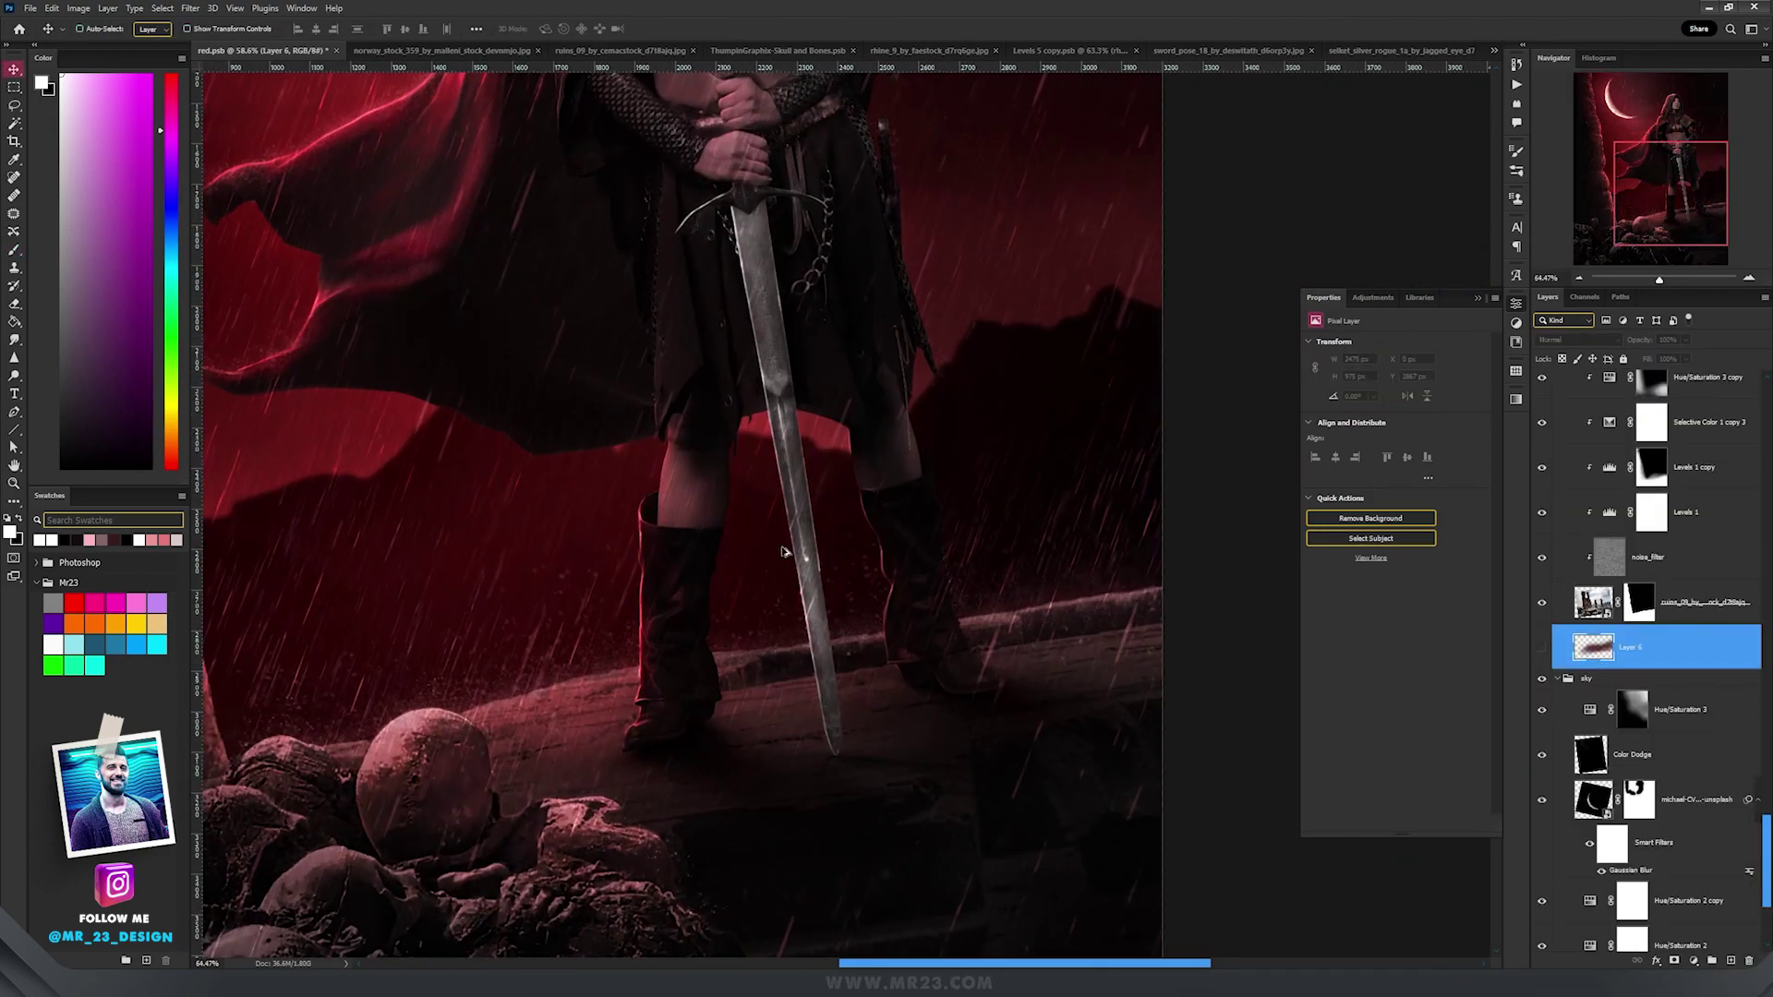
{"action": "scroll", "coordinate": [837, 561], "scroll_direction": "up", "scroll_amount": 1}
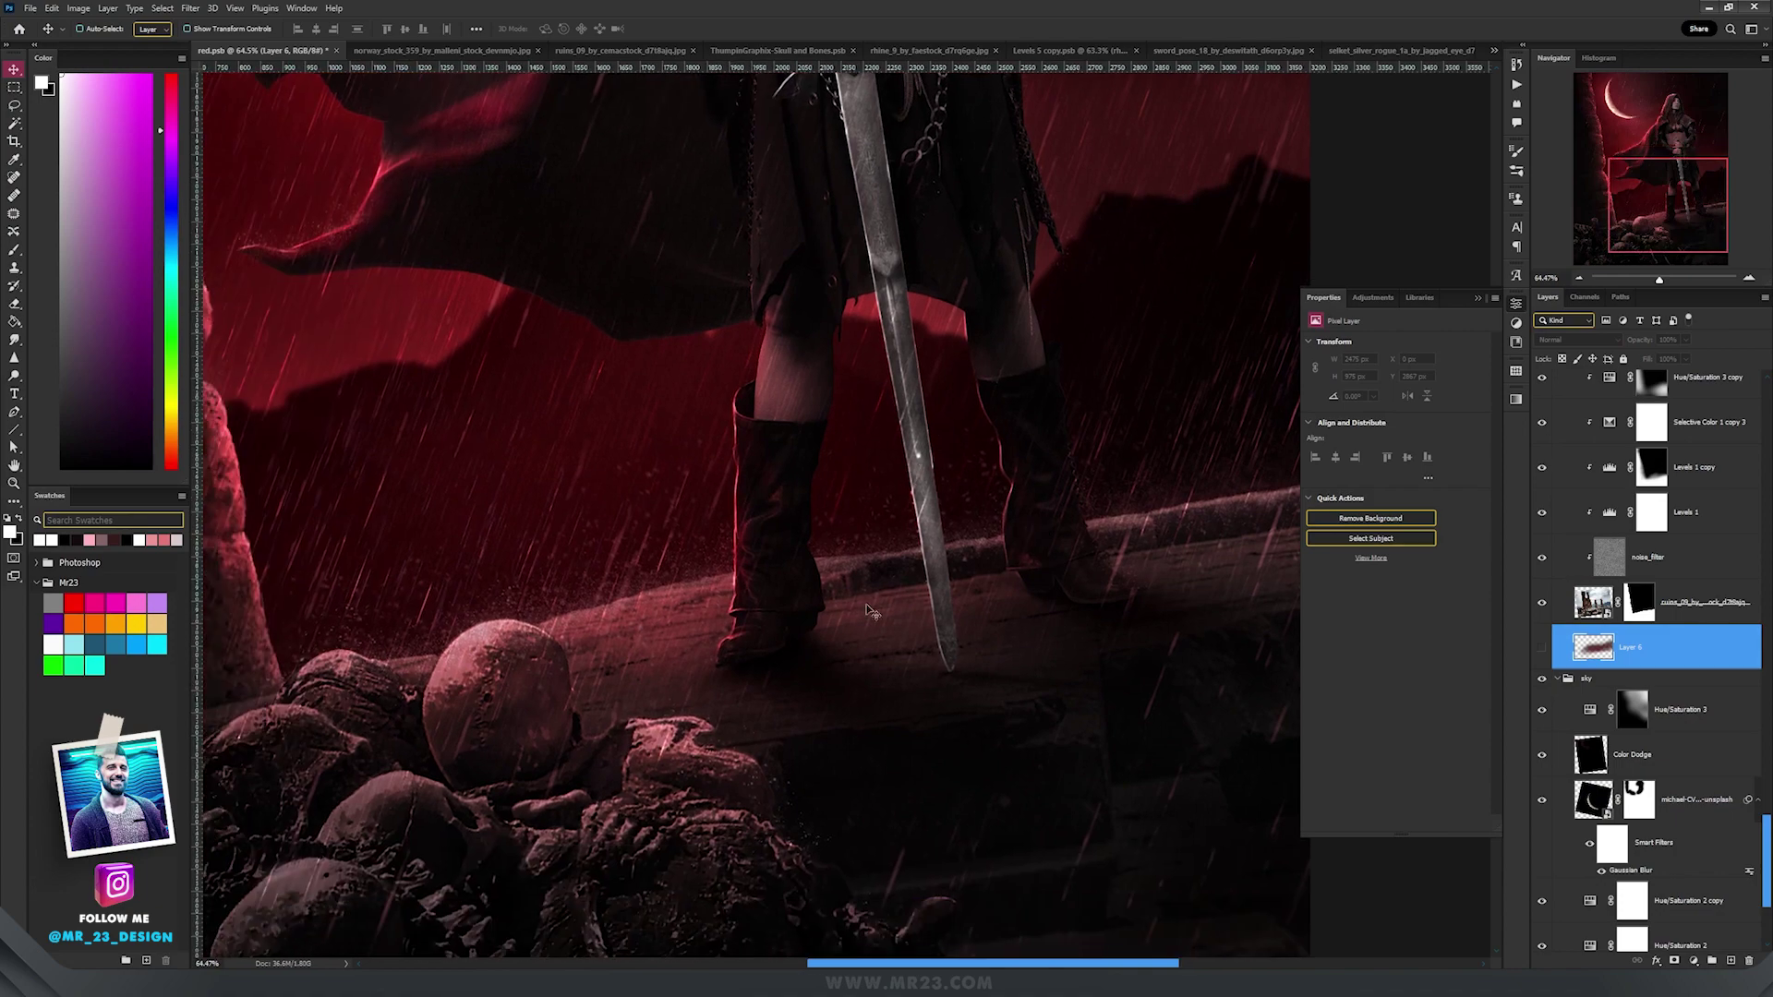
{"action": "scroll", "coordinate": [766, 626], "scroll_direction": "down", "scroll_amount": 2}
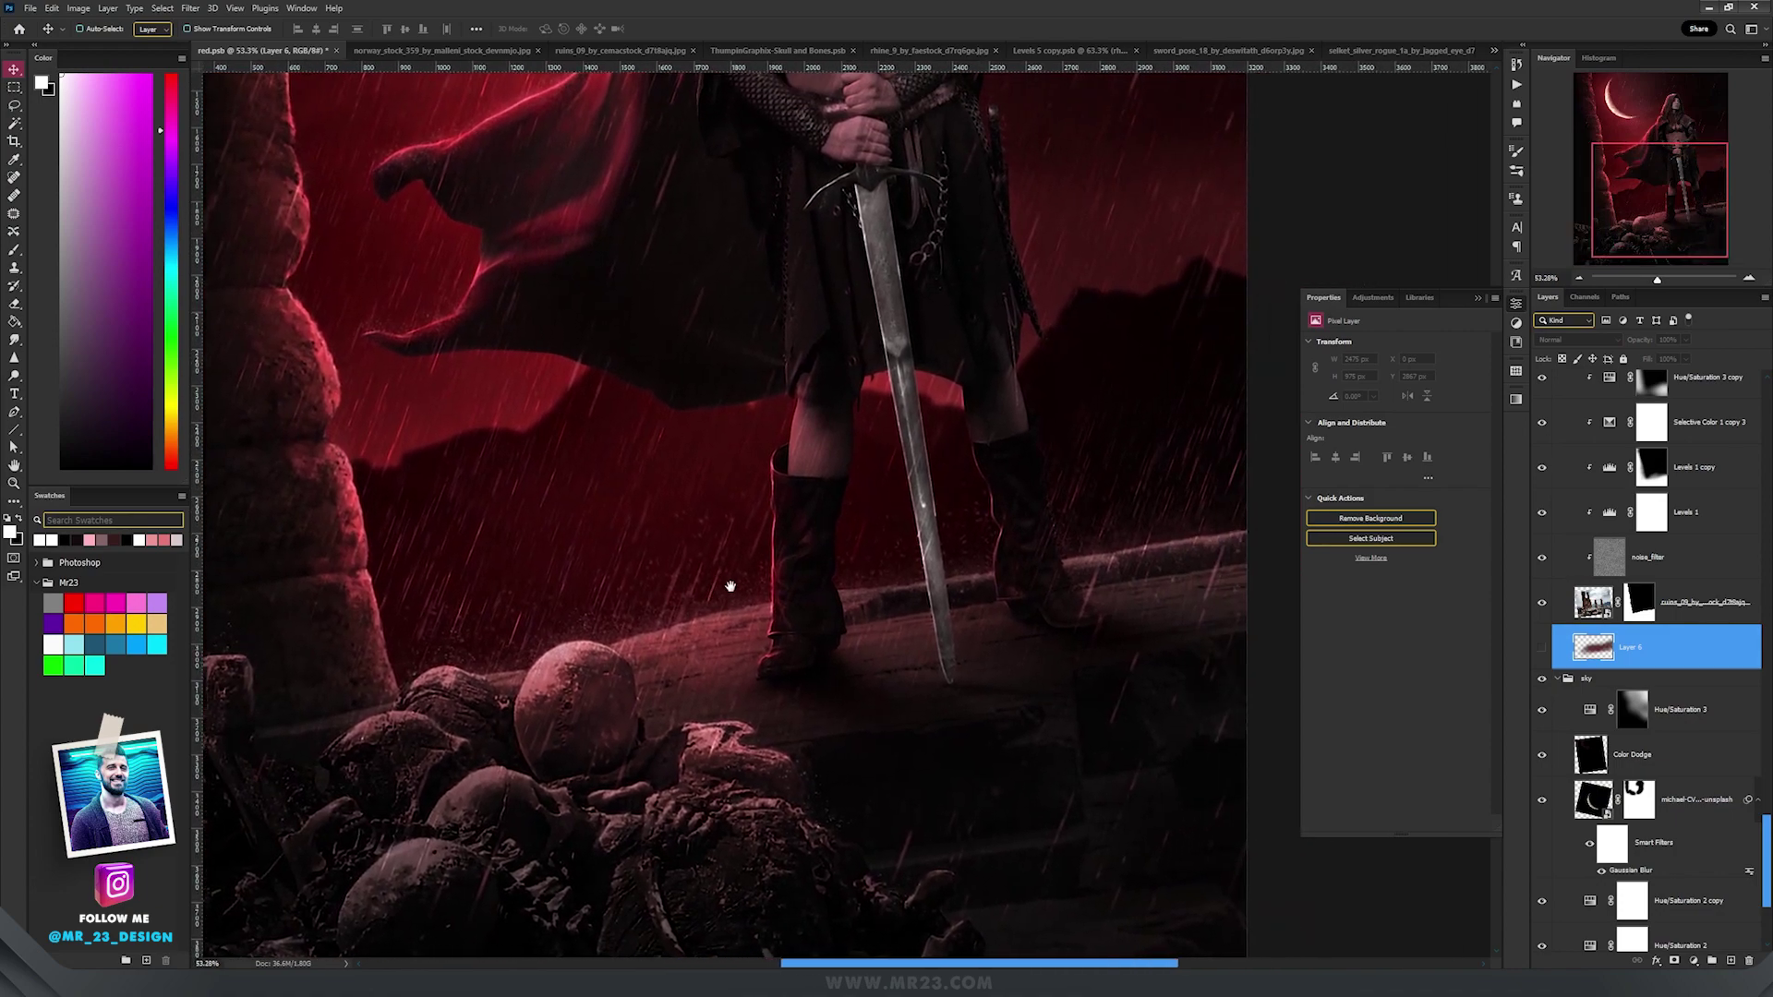
{"action": "left_click", "coordinate": [1731, 963]}
Set up the Brush with a red sampled near the sword, about 258 px, cloud tip
{"action": "key", "text": "b"}
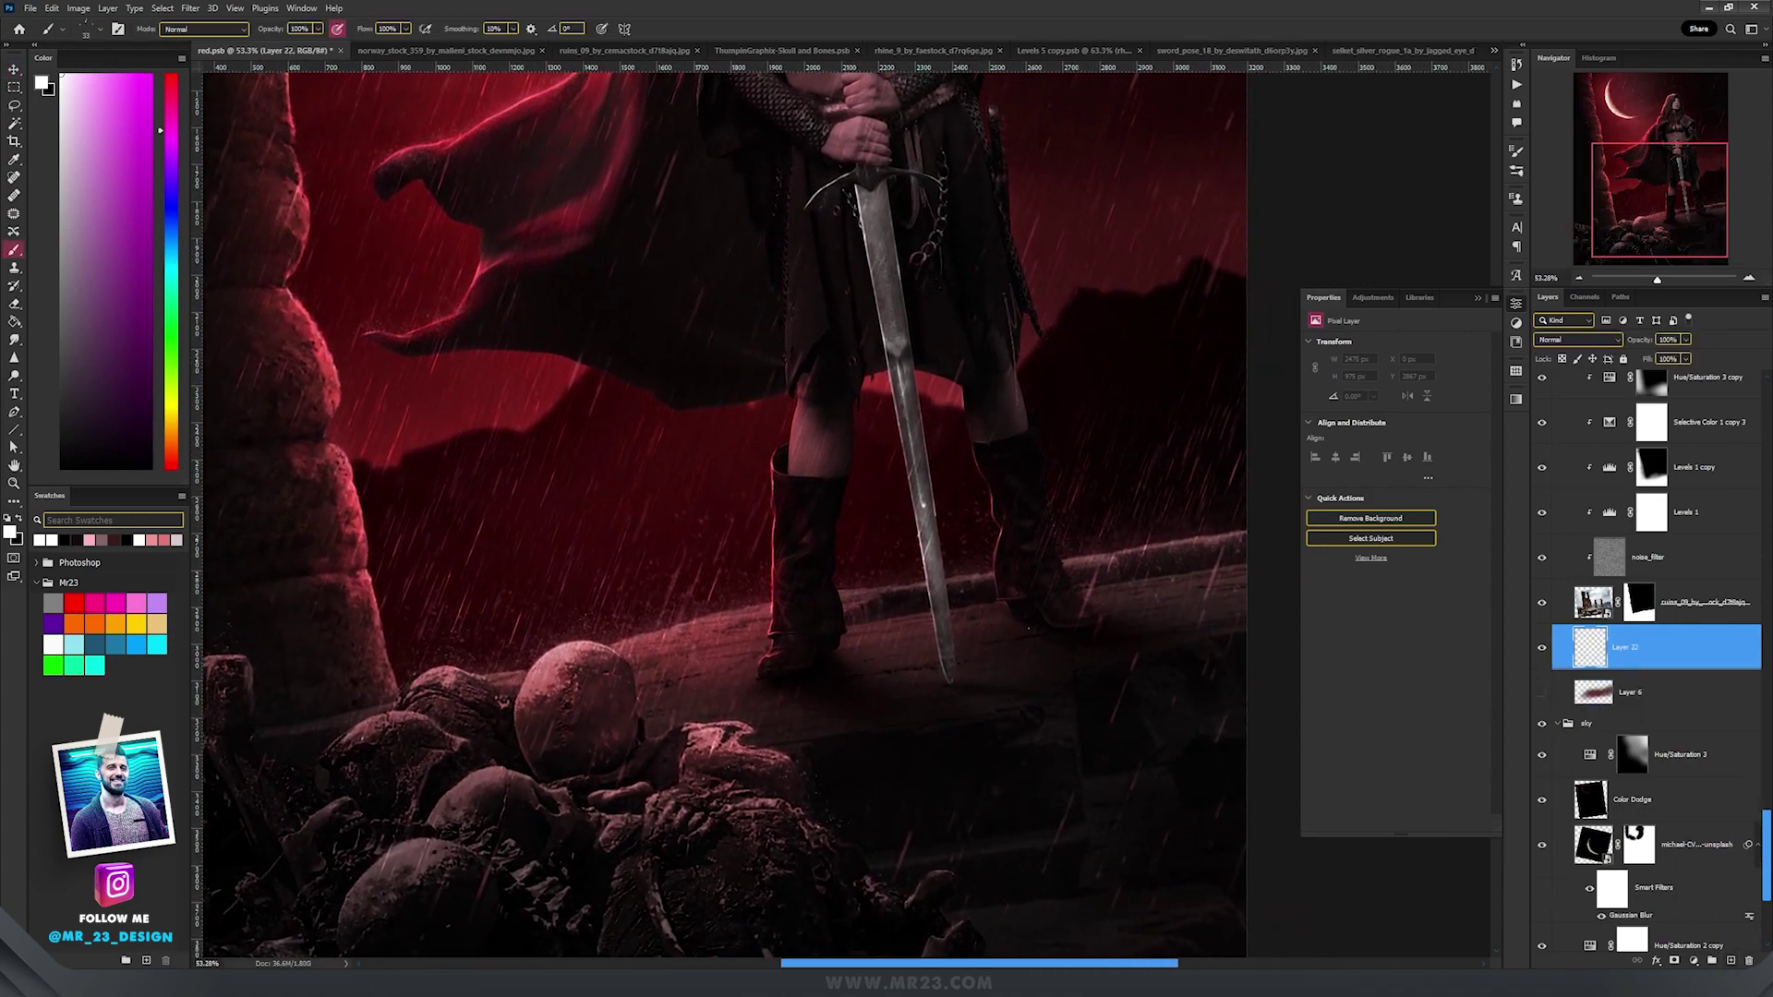
{"action": "right_click", "coordinate": [1169, 864]}
{"action": "left_click", "coordinate": [695, 504]}
{"action": "left_click", "coordinate": [940, 399], "text": "alt"}
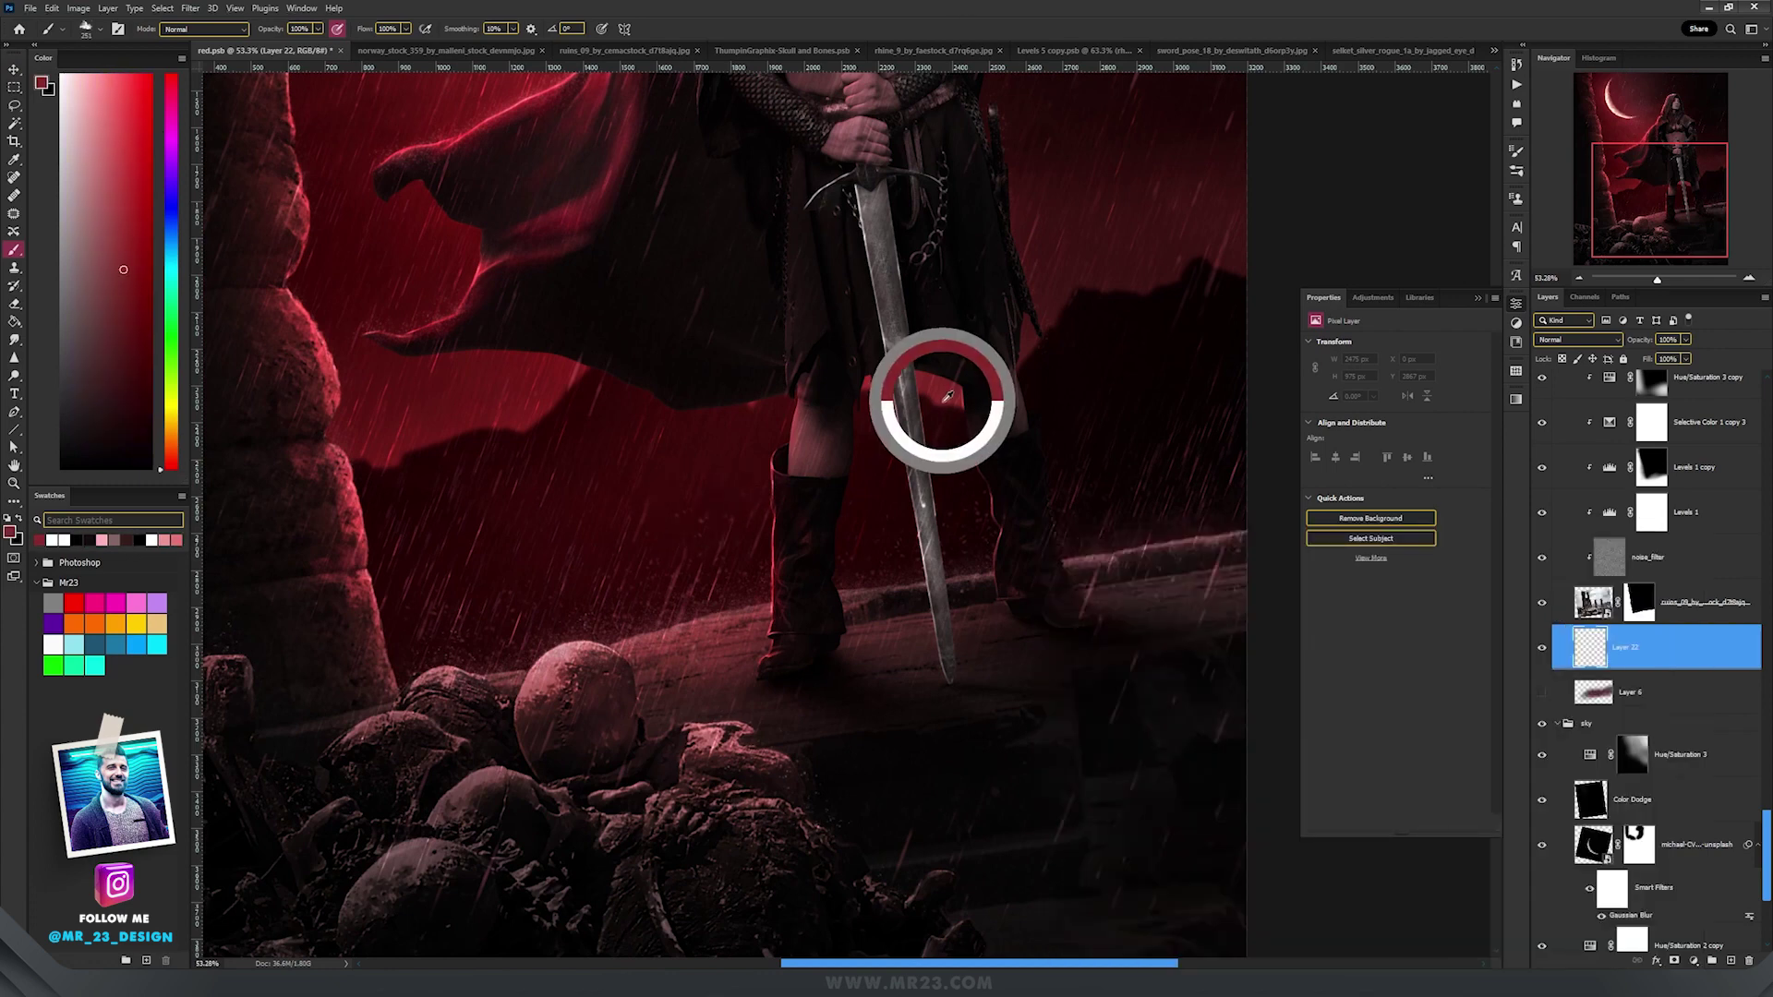
{"action": "left_click_drag", "start_coordinate": [933, 463], "coordinate": [973, 471]}
{"action": "key", "text": "period"}
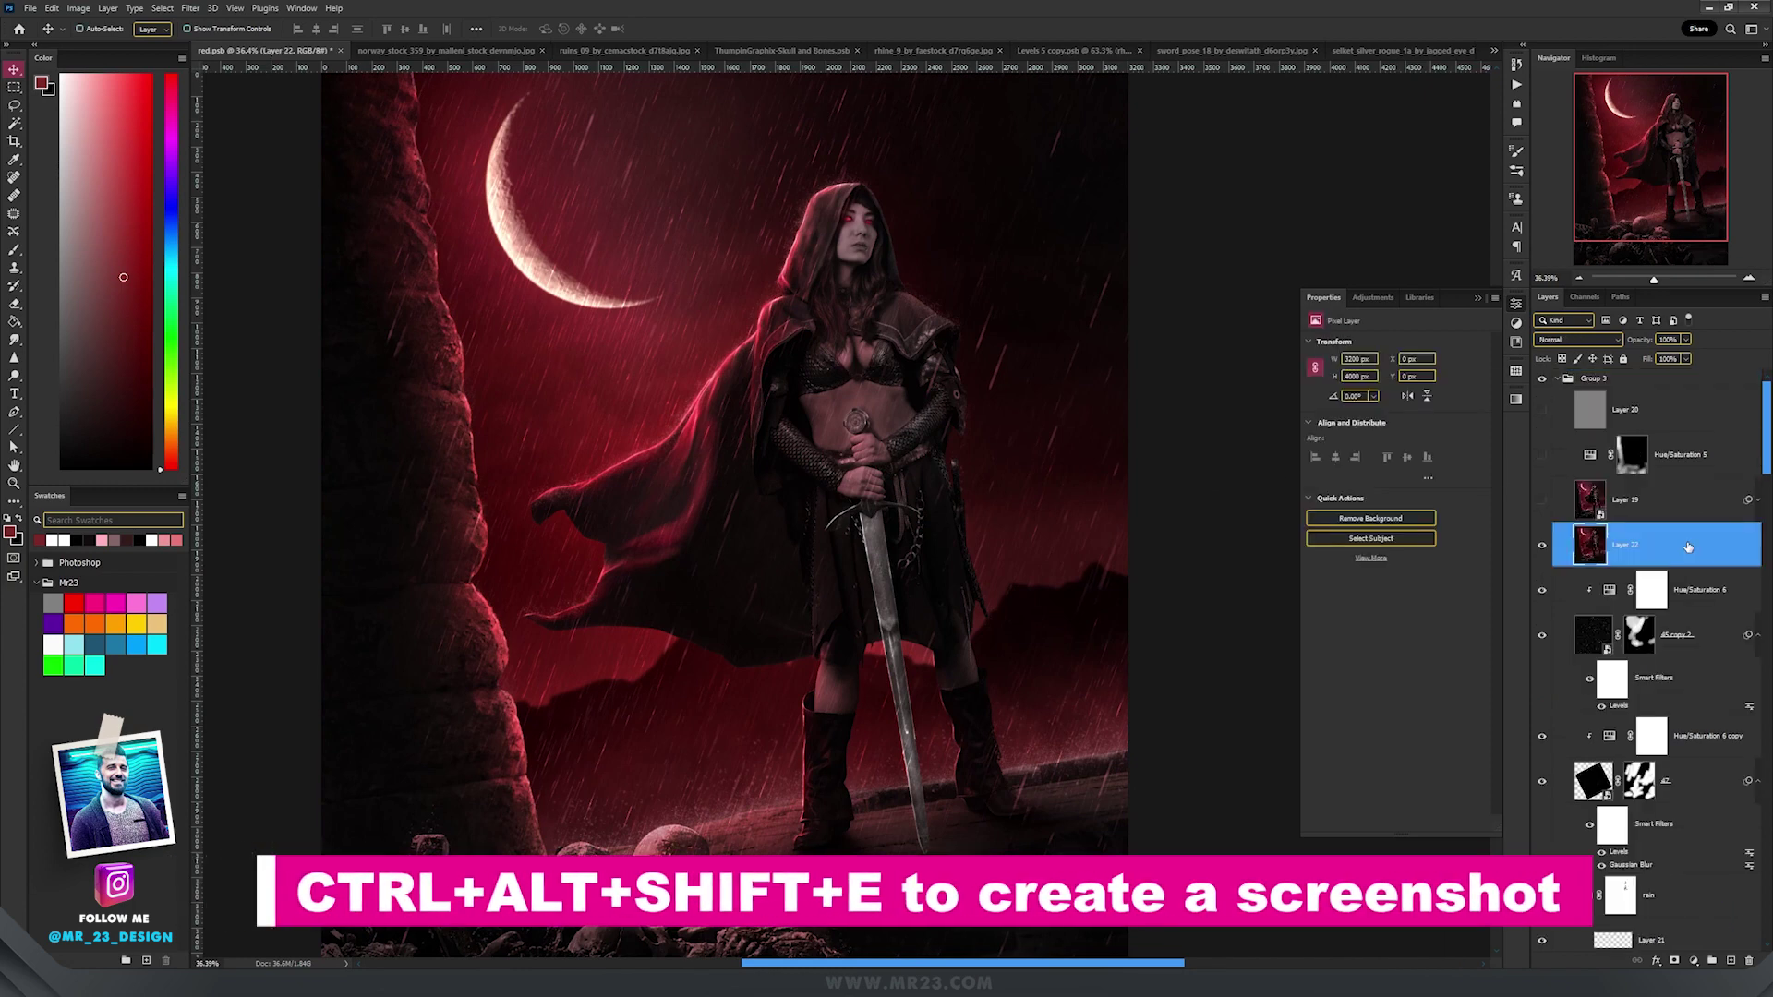
Stamp all visible layers into a new layer and apply the Camera Raw Filter to it
{"action": "right_click", "coordinate": [1689, 548]}
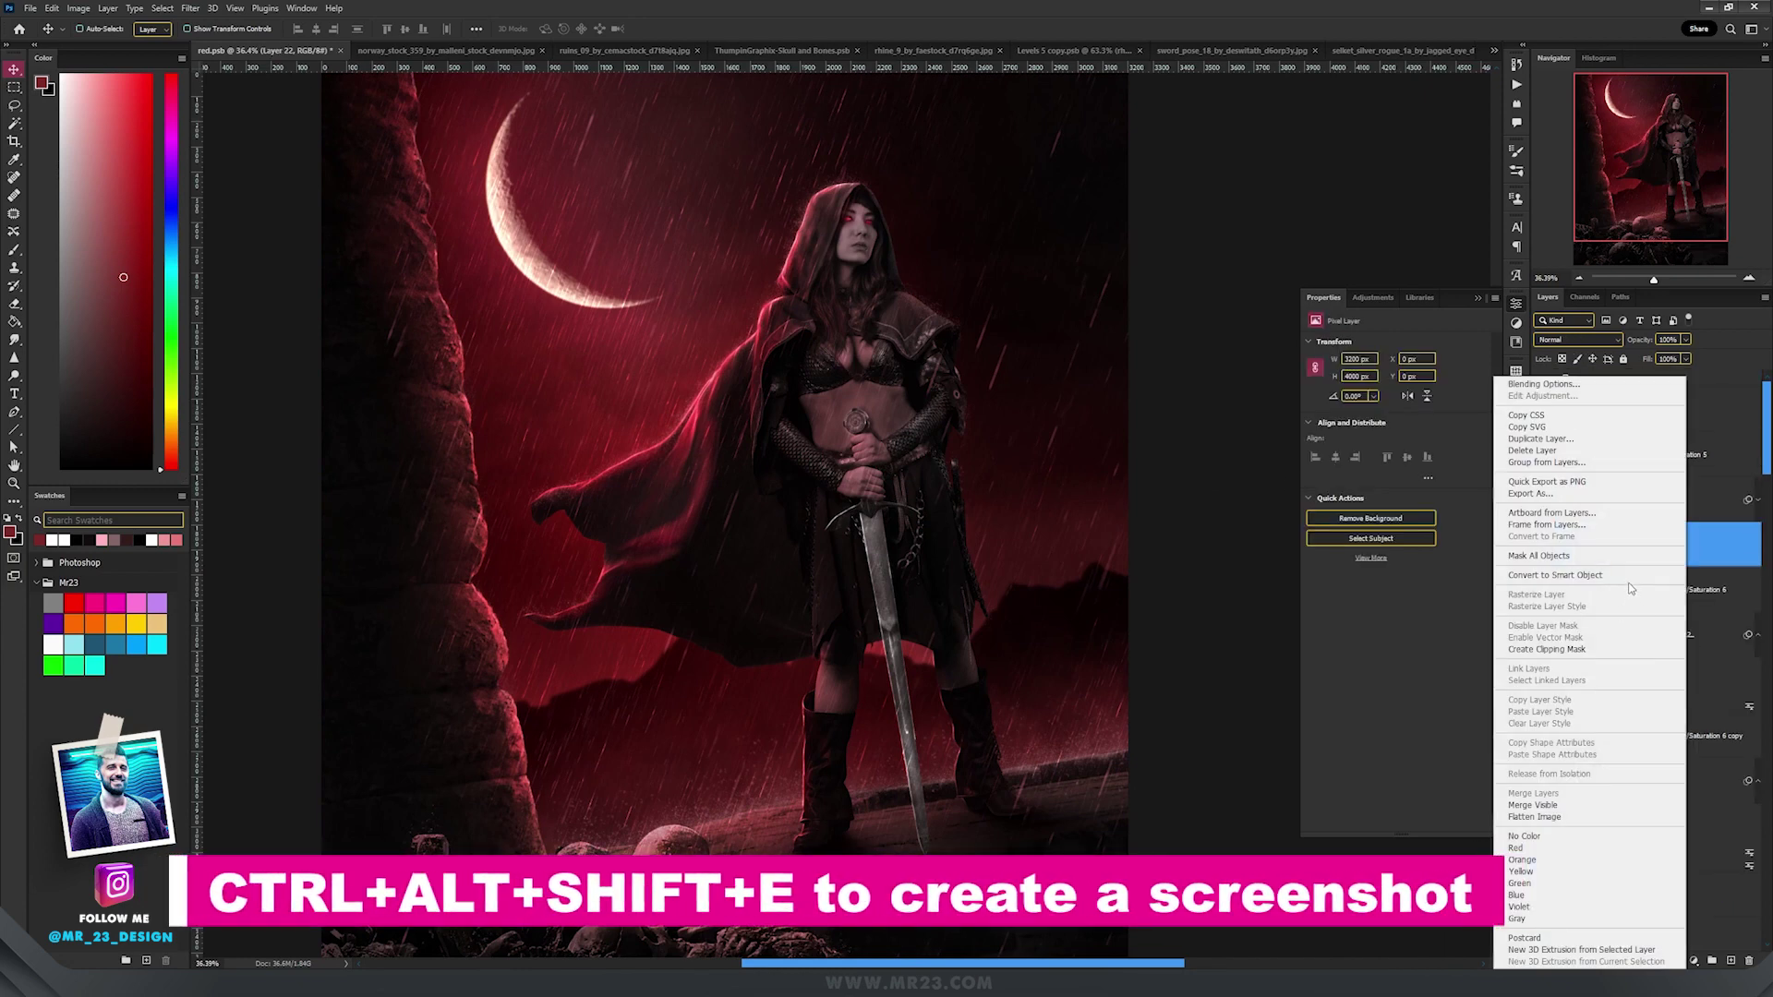
{"action": "key", "text": "Escape"}
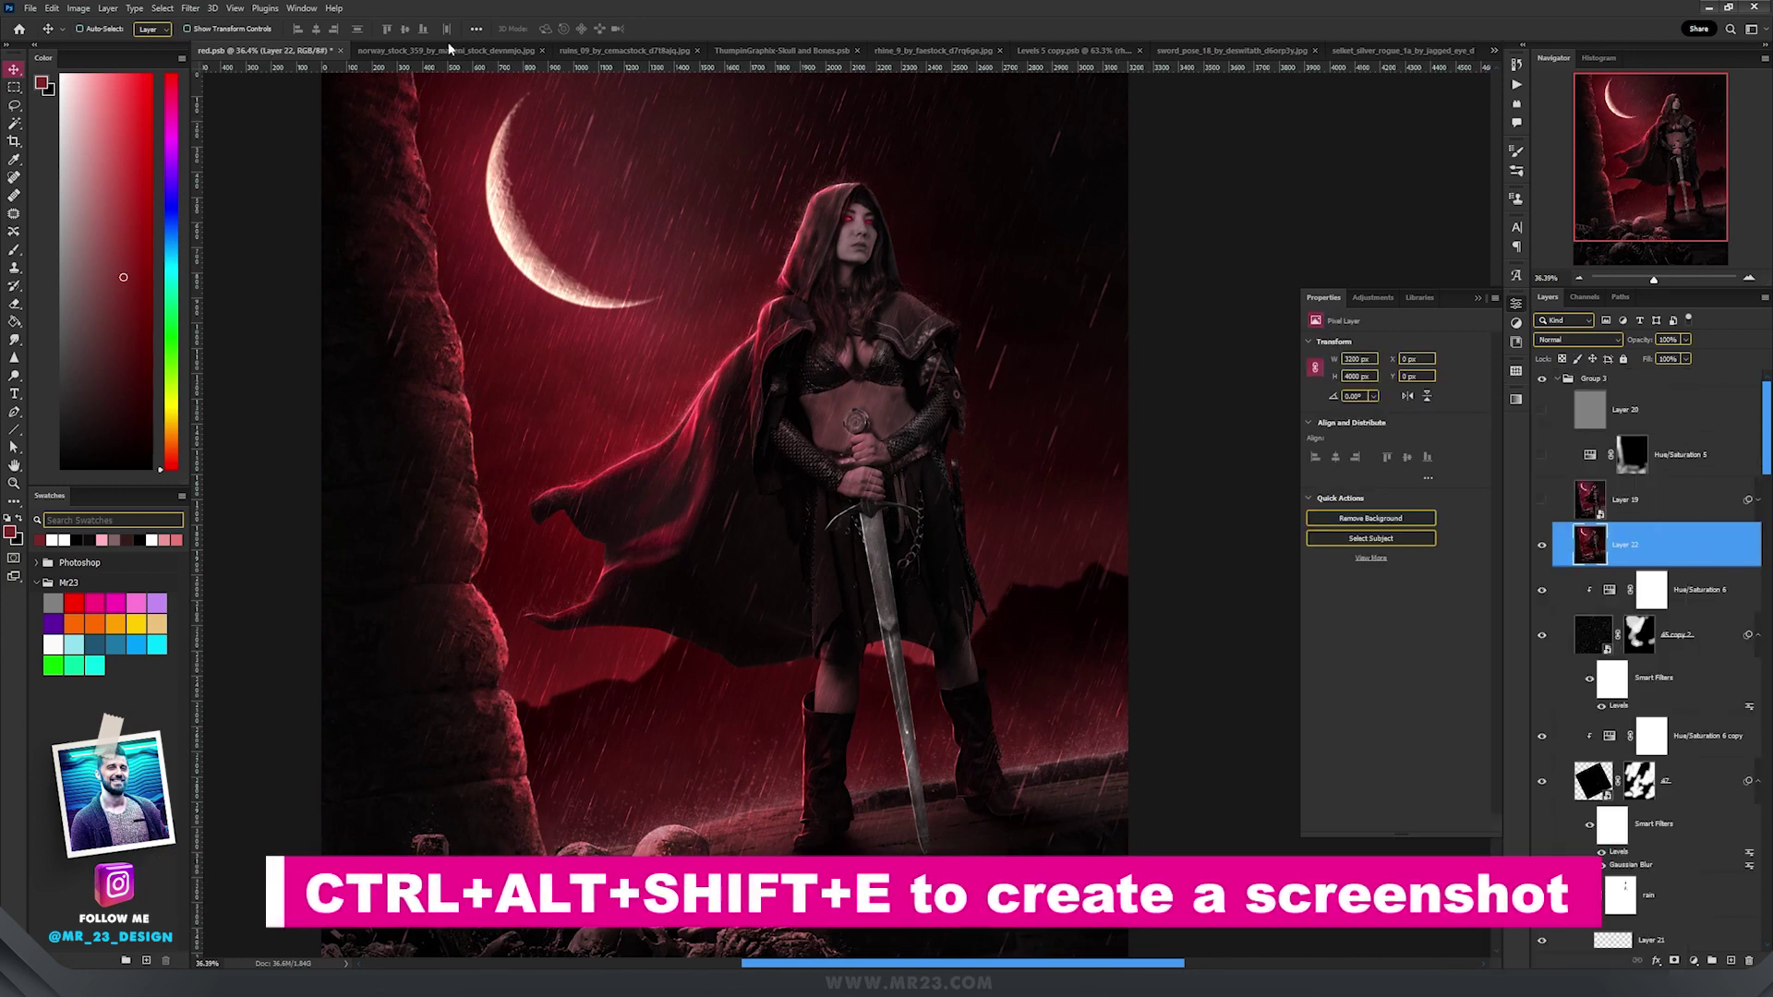
{"action": "left_click", "coordinate": [190, 7]}
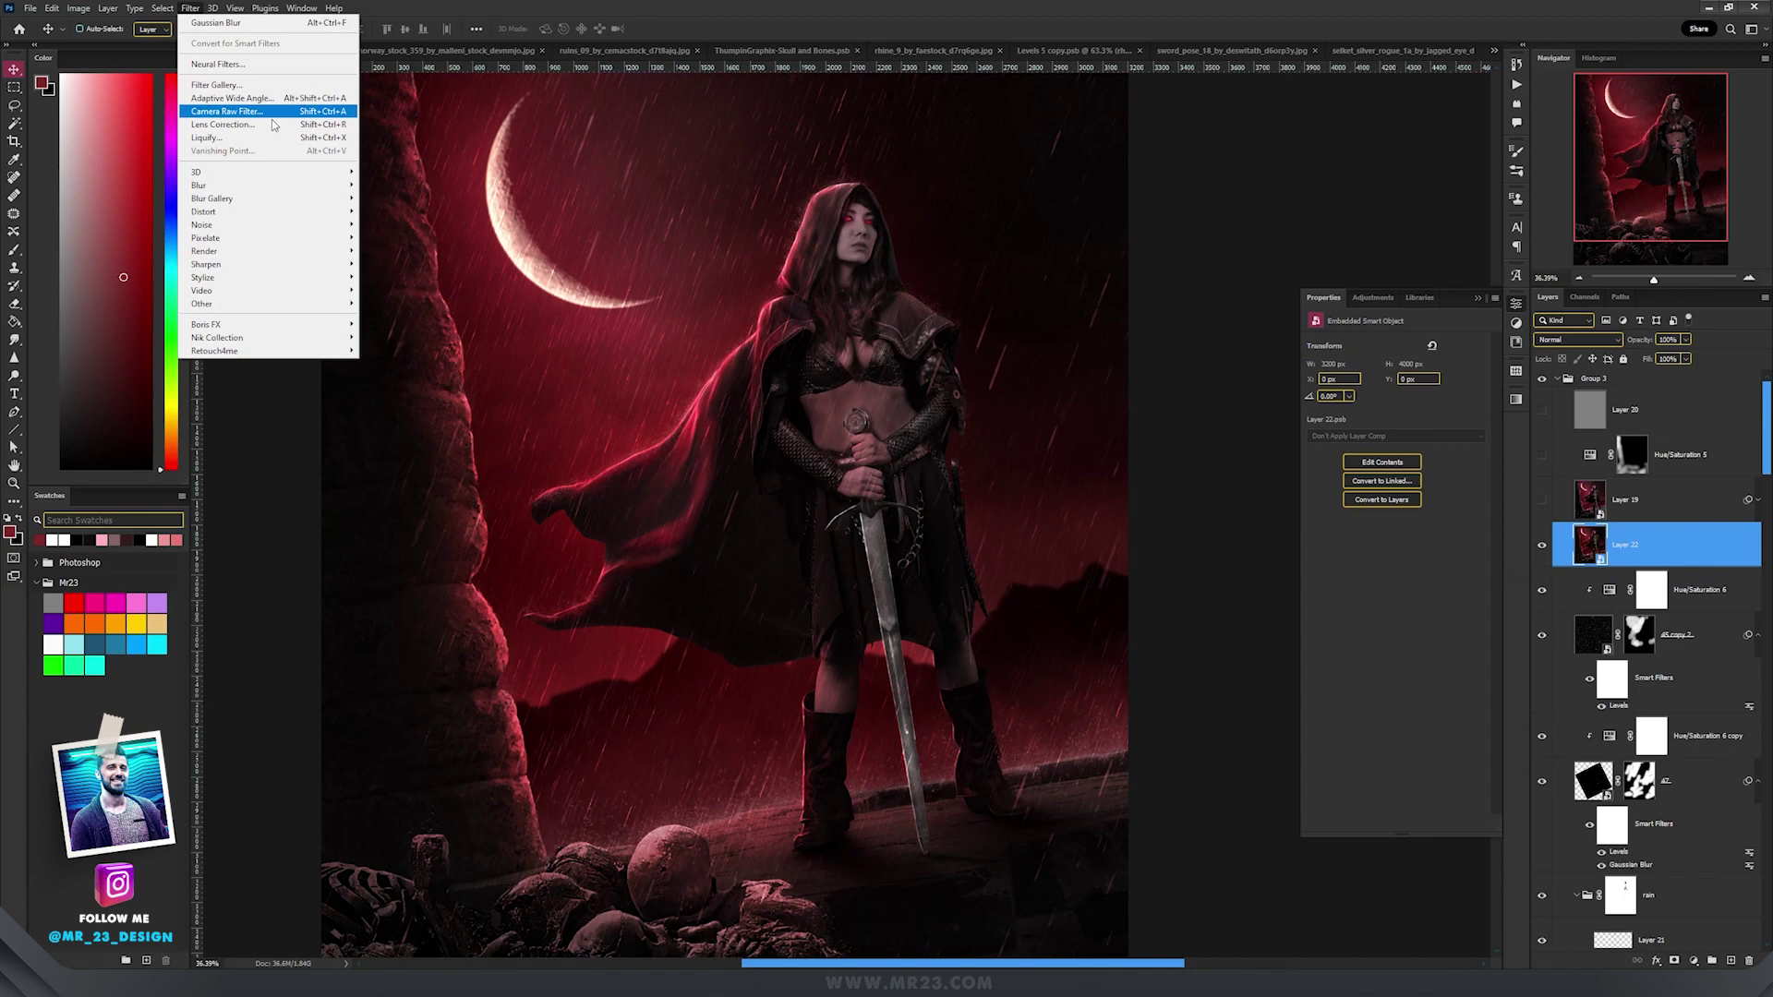
{"action": "left_click", "coordinate": [268, 112]}
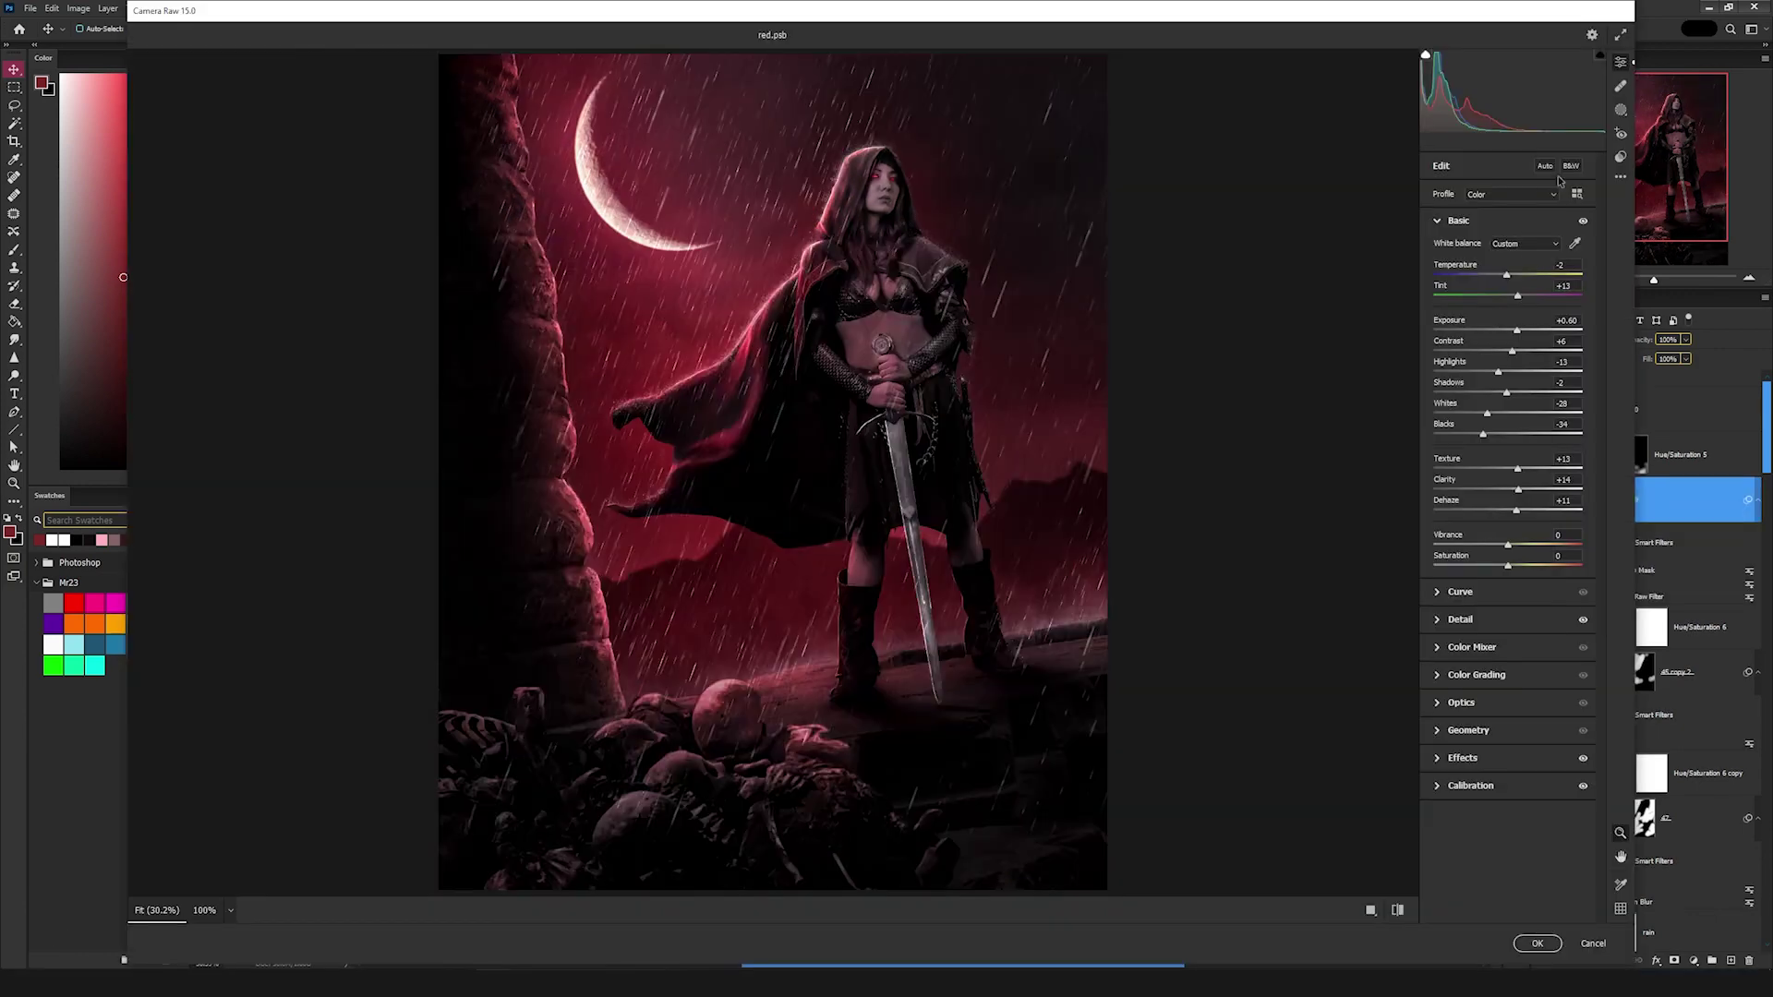